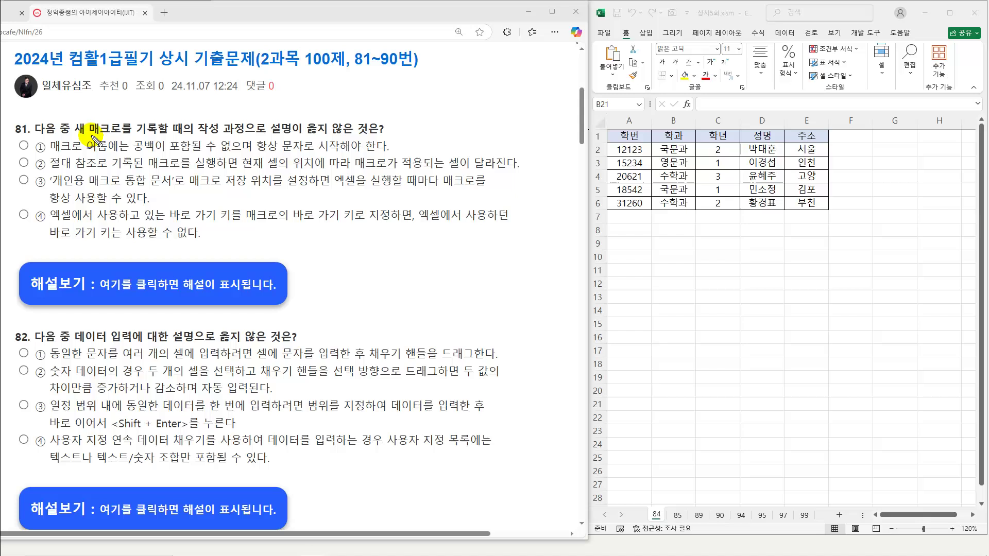
Underline key phrases in question 81 and its options ① and ② with the pen.
drag(78, 135, 153, 135)
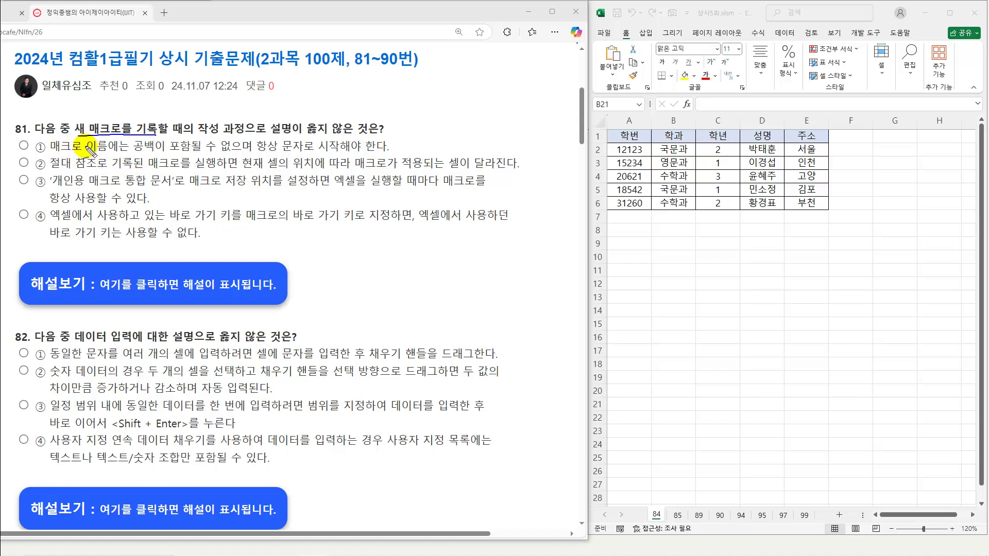
drag(51, 153, 241, 153)
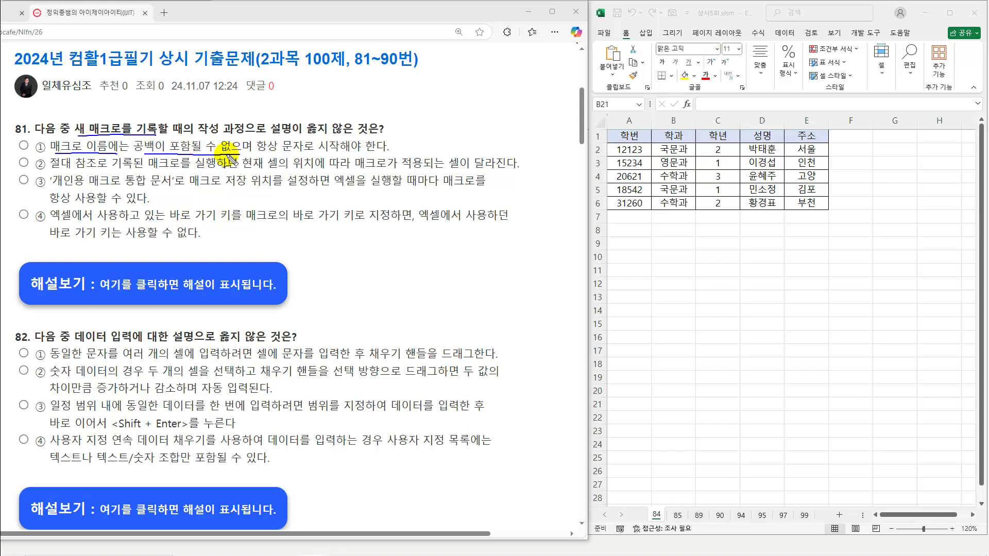
drag(257, 153, 330, 153)
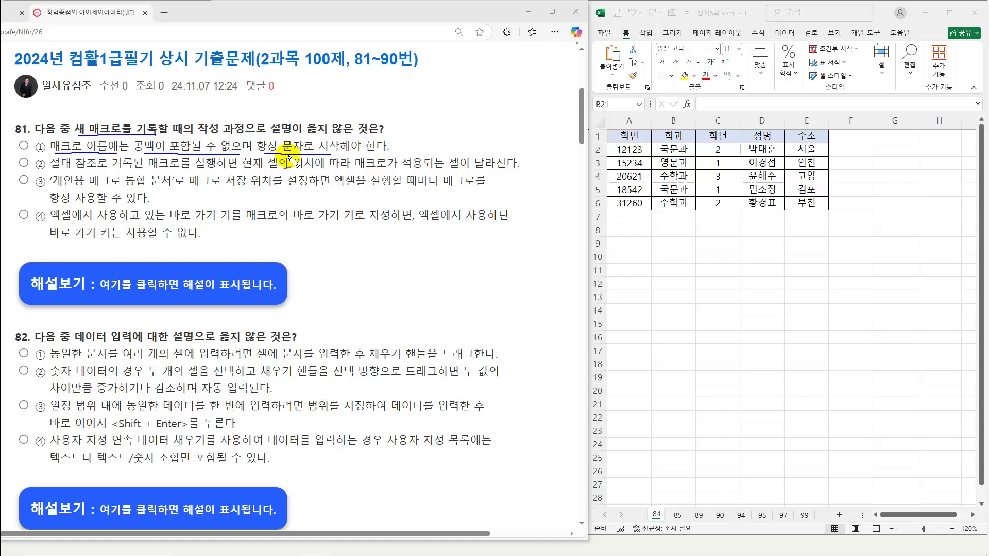
drag(50, 170, 109, 170)
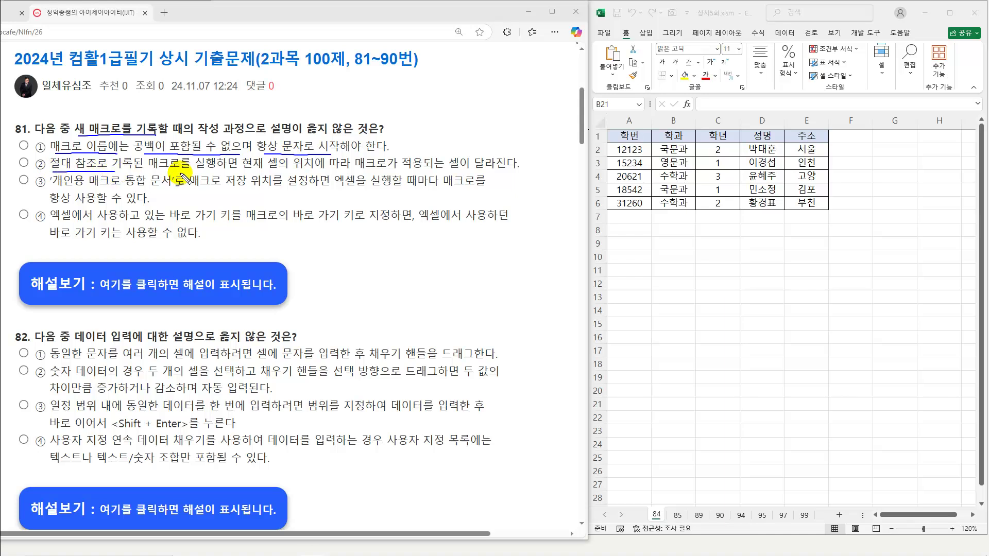
drag(242, 172, 341, 172)
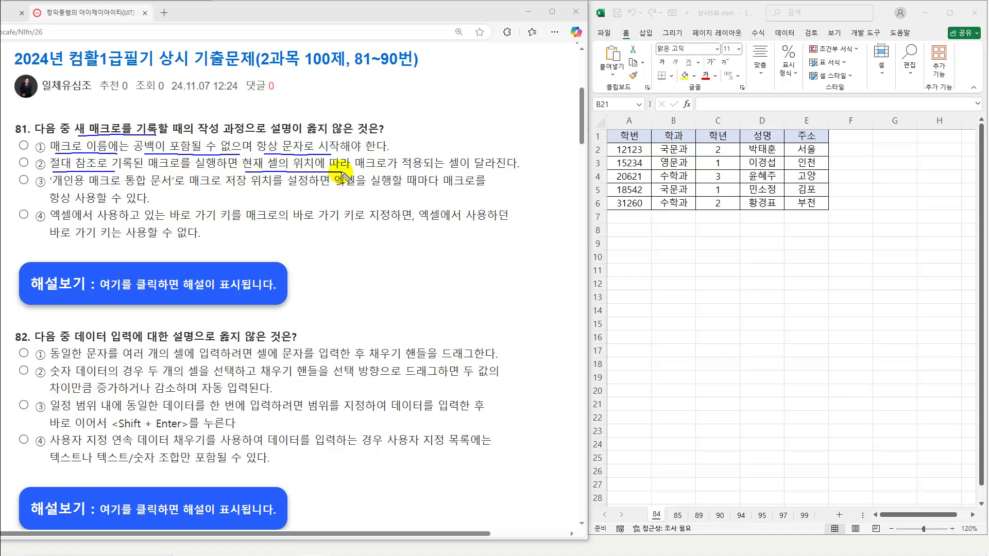
drag(414, 169, 515, 169)
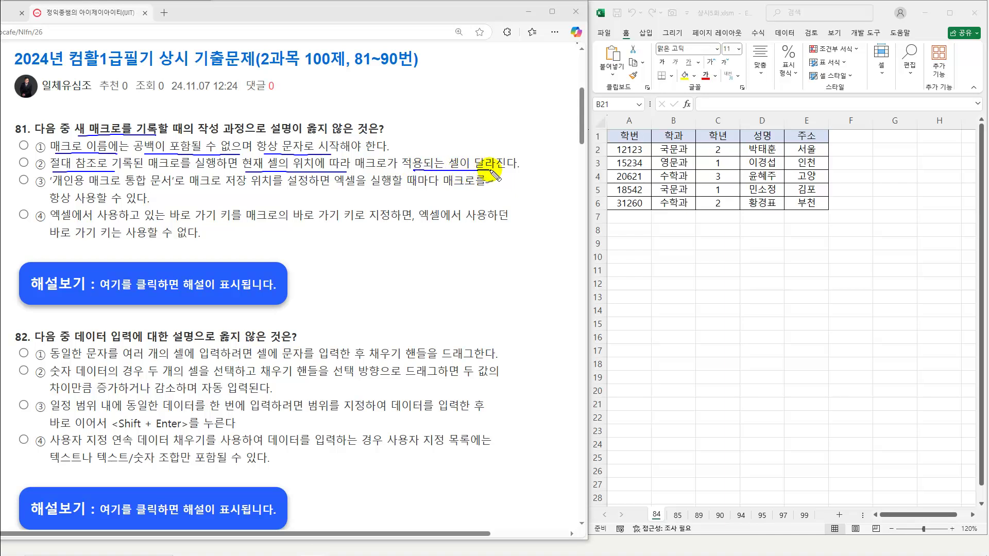
drag(290, 158, 292, 168)
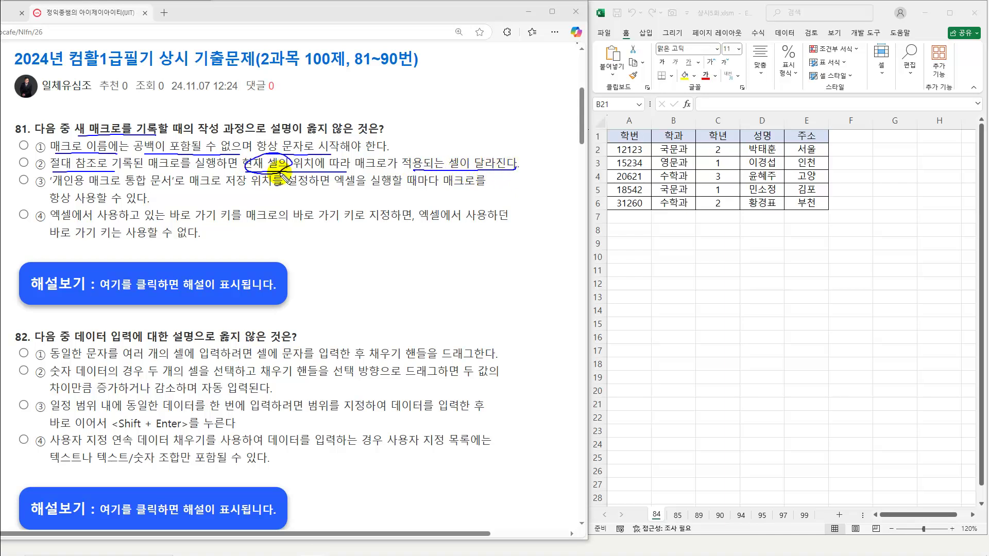
drag(484, 169, 522, 169)
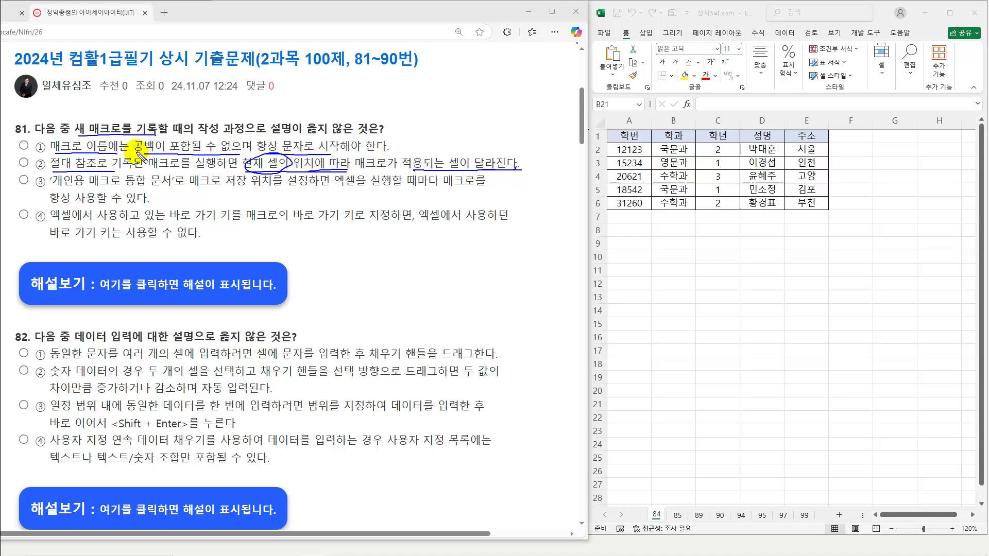
Strike out 절대 in option ②, write 상대 above it, tick option ②, and underline option ③.
drag(70, 156, 47, 173)
mouse_move(473, 138)
mouse_down()
mouse_move(462, 151)
mouse_move(478, 151)
mouse_up()
drag(489, 147, 512, 153)
drag(502, 140, 498, 150)
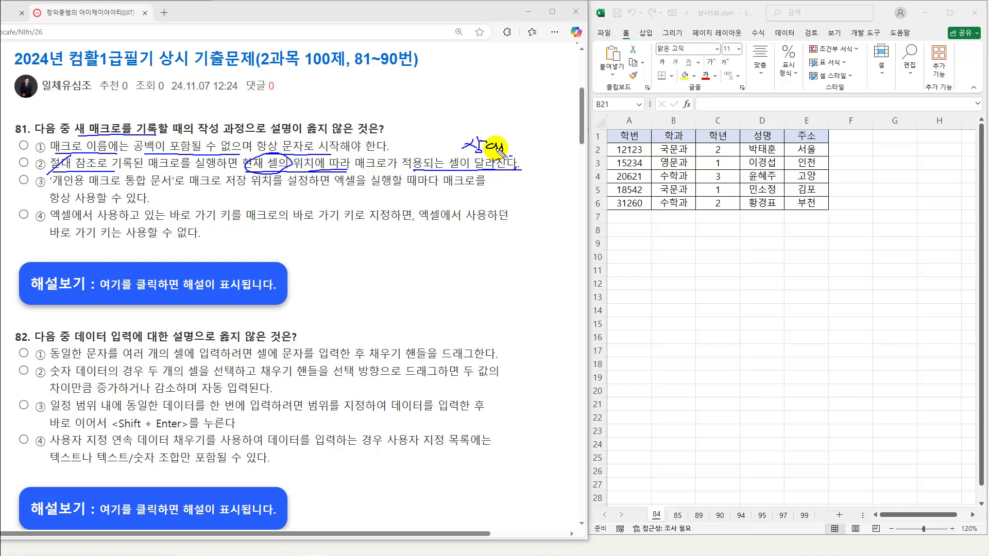
drag(17, 159, 32, 153)
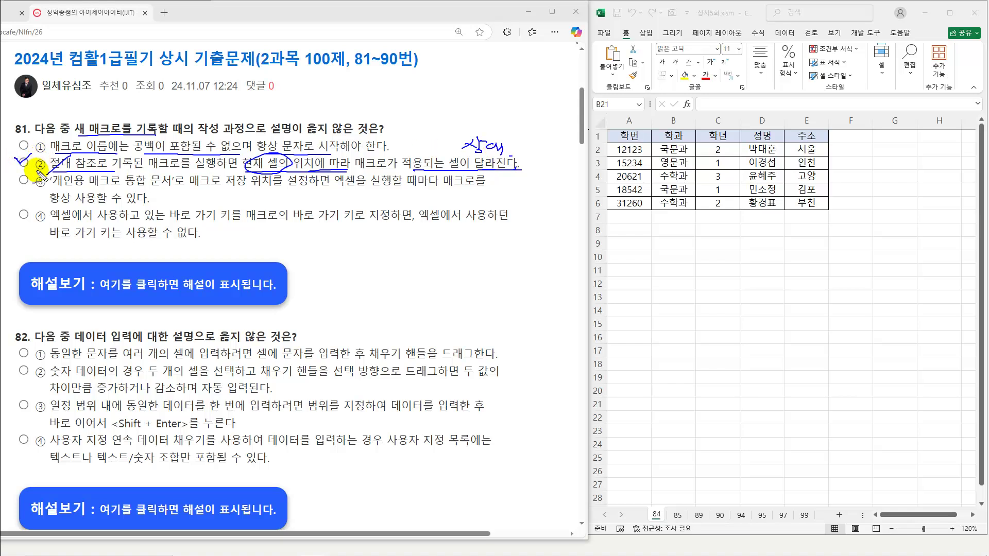
drag(50, 188, 170, 189)
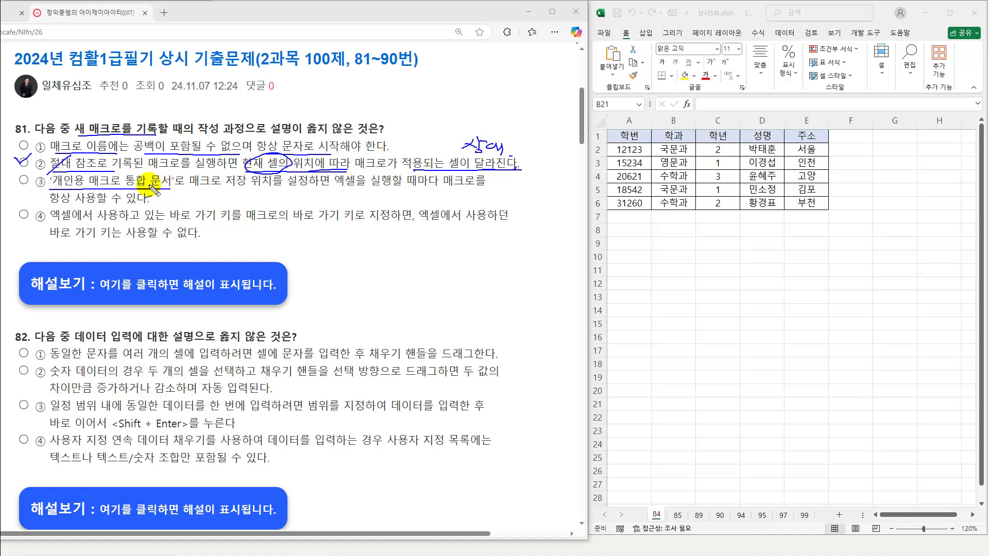
Reveal question 81's explanation and underline its storage notes, Personal.xlsb and Xlstart 폴더.
click(155, 288)
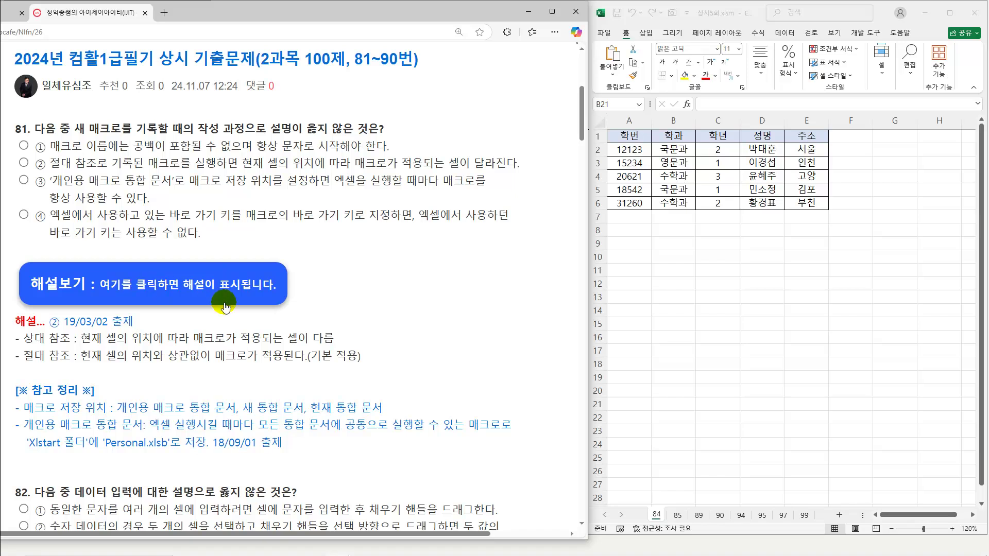
drag(117, 413, 380, 415)
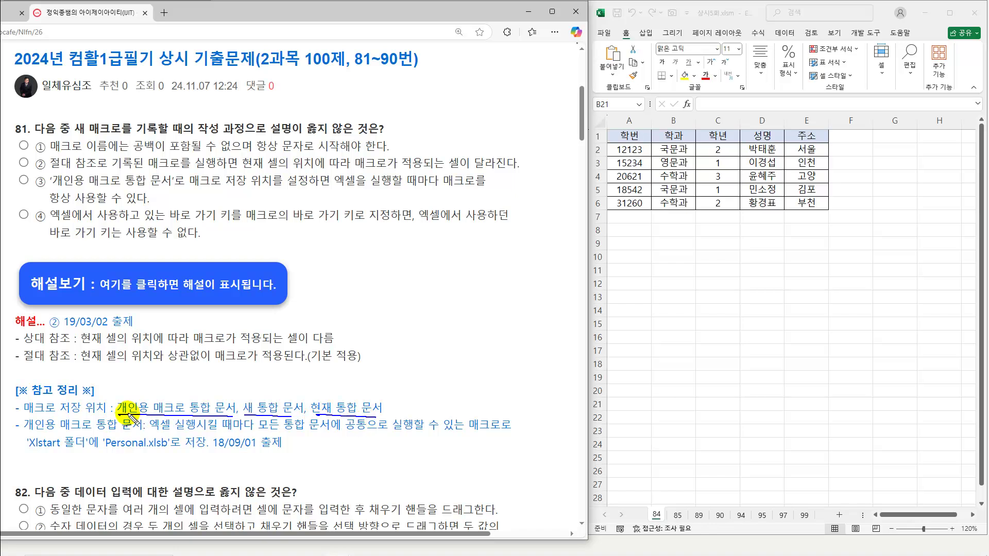
drag(112, 451, 174, 451)
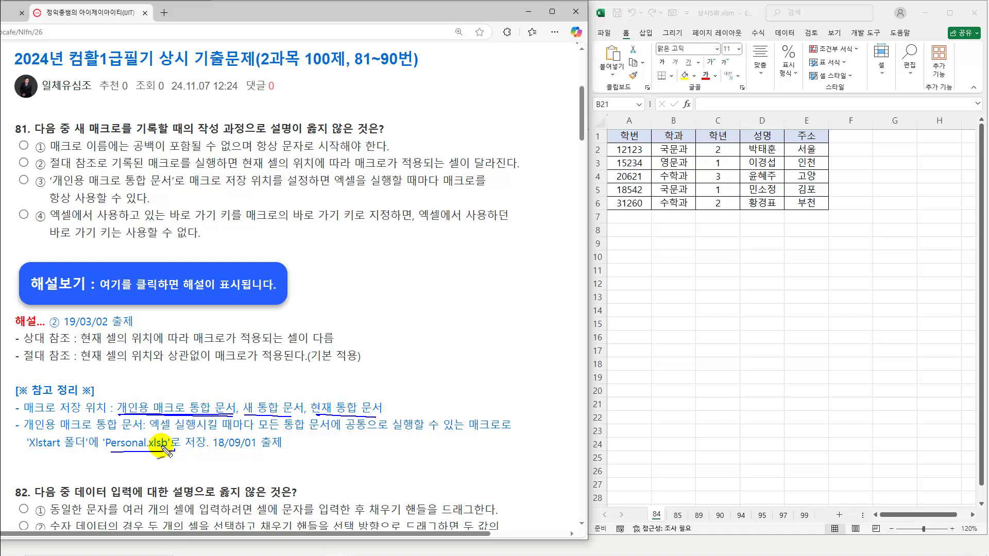
drag(213, 448, 257, 448)
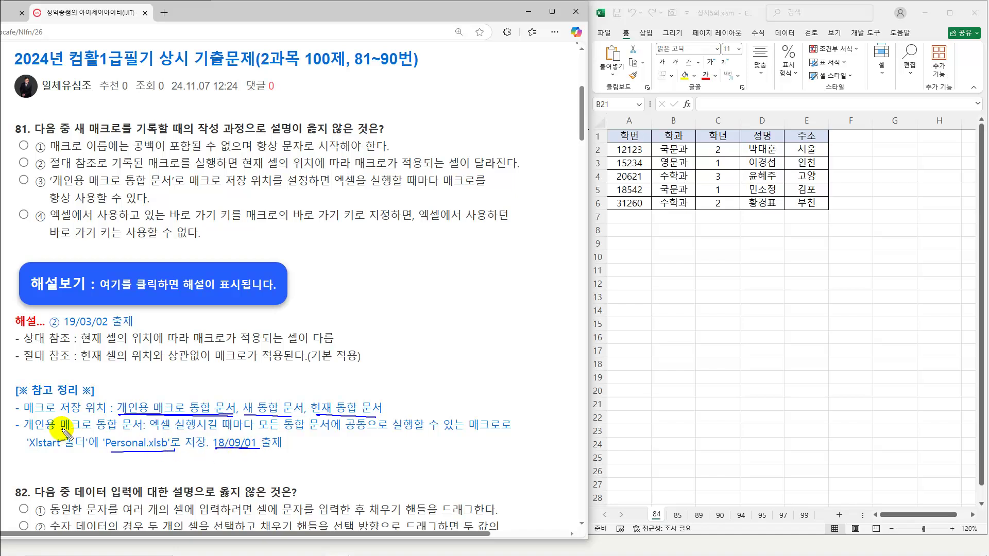
drag(24, 436, 446, 436)
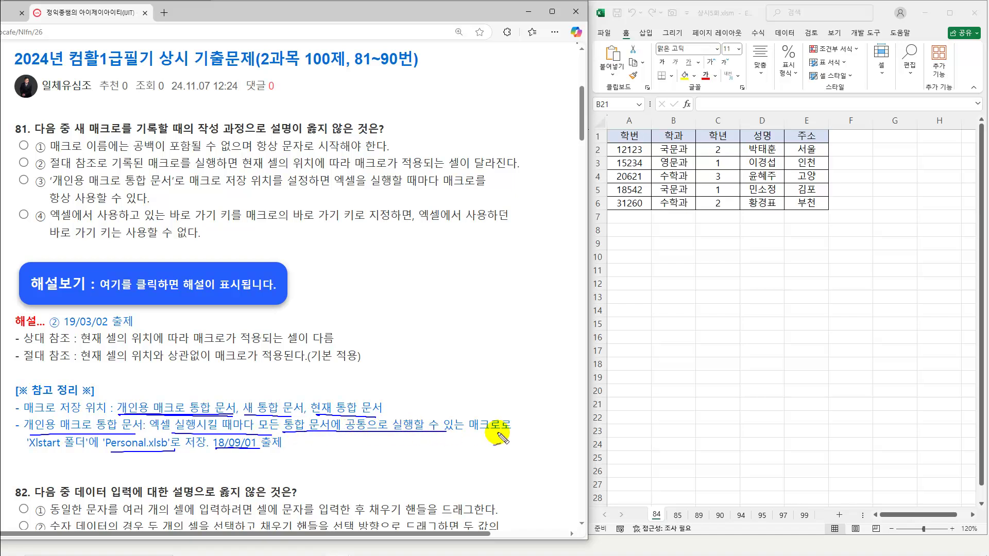
drag(29, 450, 169, 451)
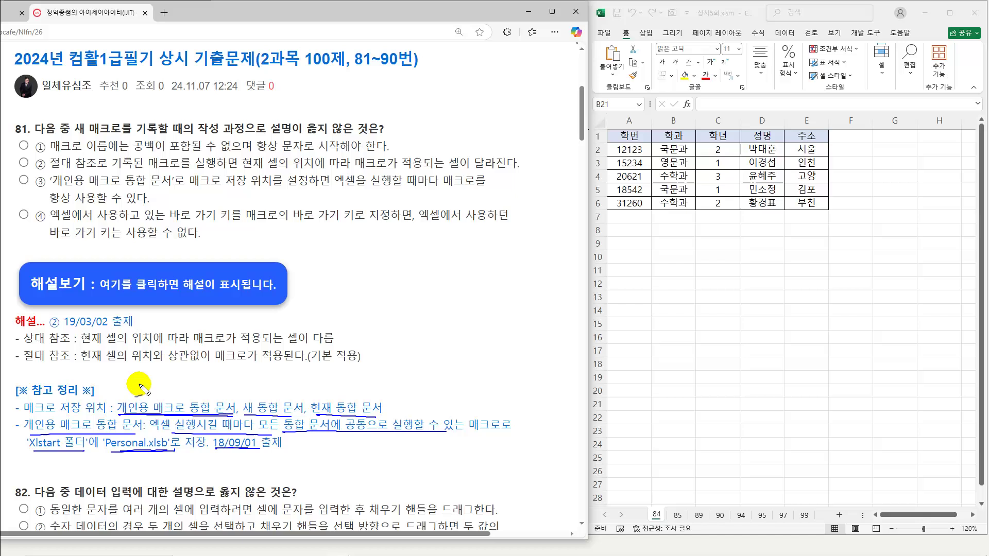
Underline option ③'s key phrases, re-emphasise Personal.xlsb, and underline option ④'s shortcut phrase.
drag(336, 188, 475, 189)
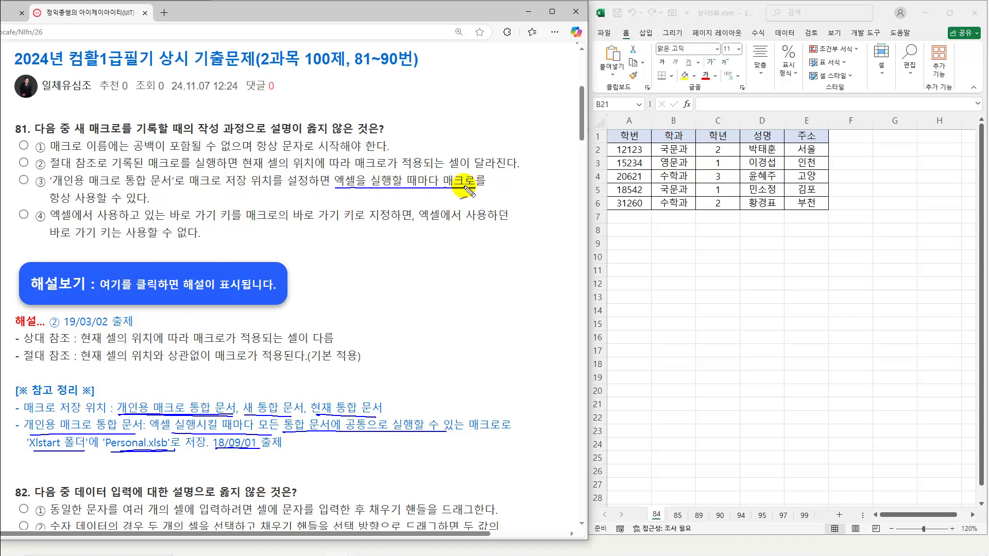
drag(37, 205, 147, 204)
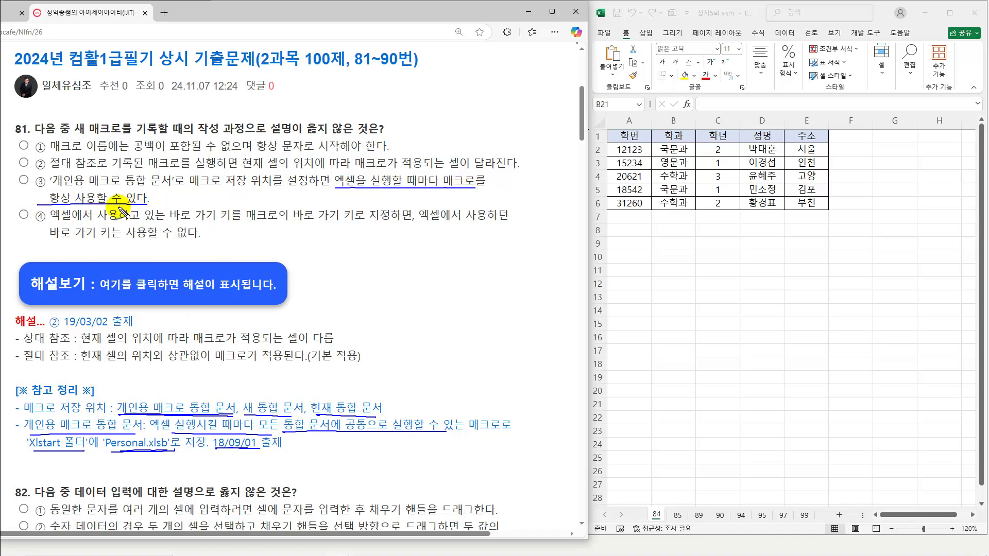
drag(48, 189, 163, 189)
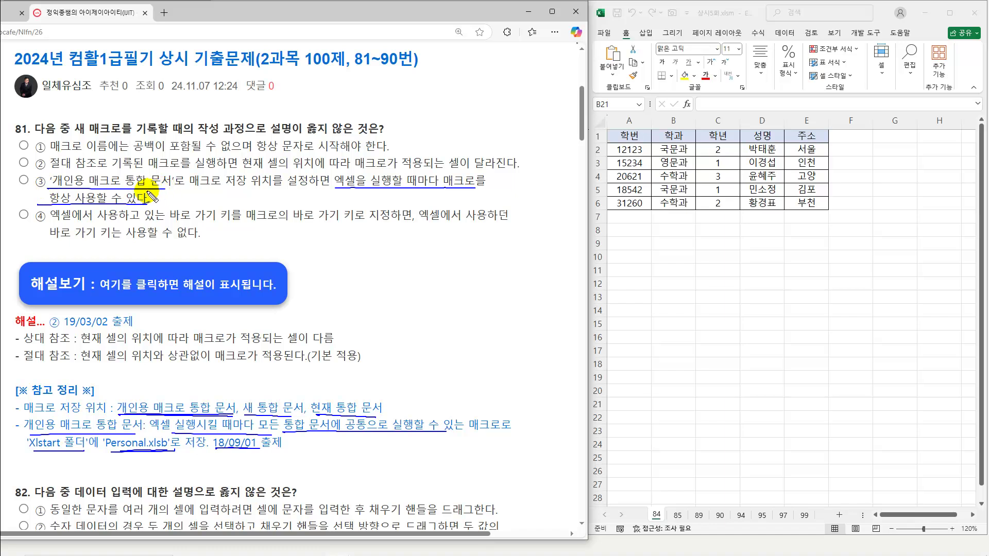
drag(117, 450, 170, 450)
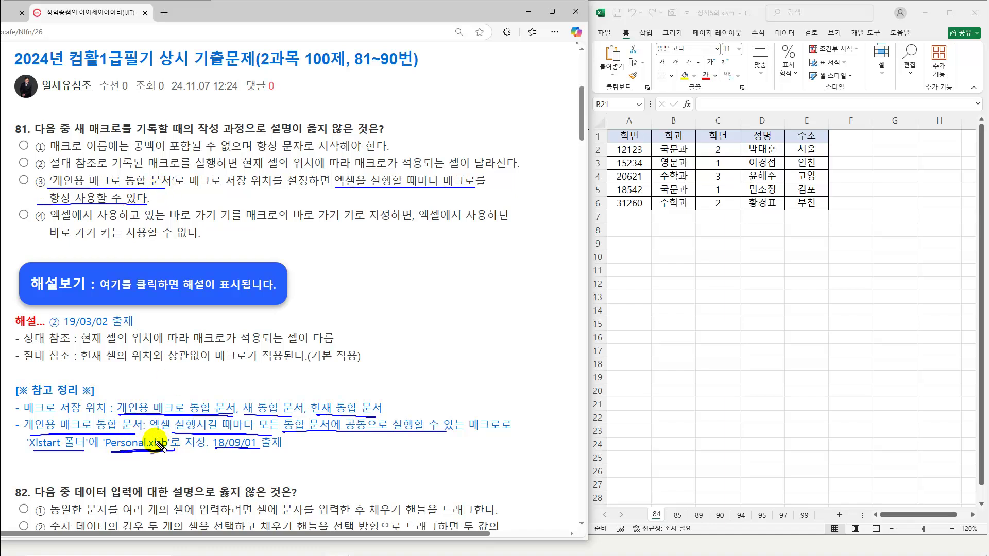
mouse_move(59, 224)
mouse_down()
mouse_move(234, 226)
mouse_move(225, 246)
mouse_move(306, 242)
mouse_move(297, 249)
mouse_up()
Annotate option ④ with underlines, circles, an X and a handwritten ctrl+c example.
mouse_move(322, 237)
mouse_down()
mouse_move(321, 248)
mouse_move(276, 238)
mouse_move(384, 221)
mouse_up()
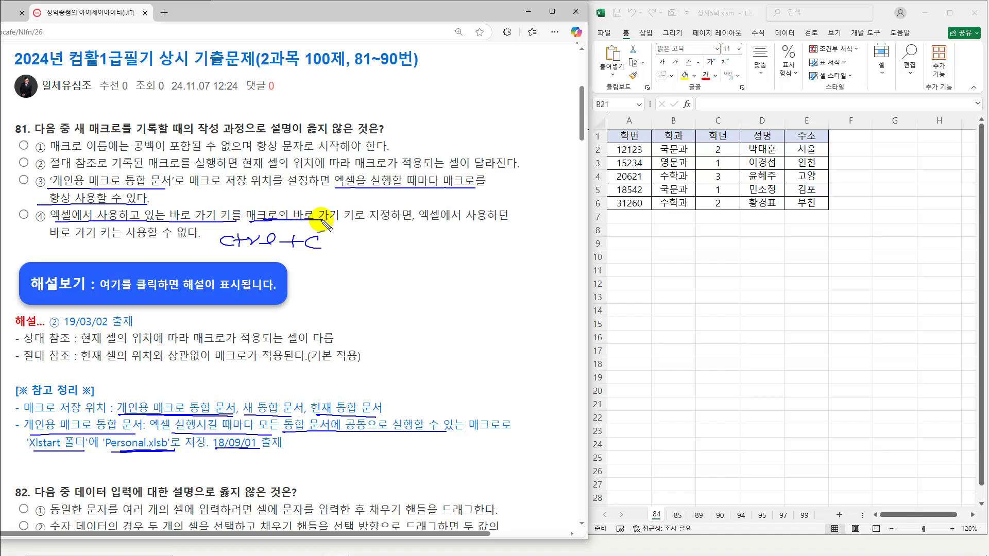
drag(420, 222, 505, 222)
drag(56, 240, 137, 239)
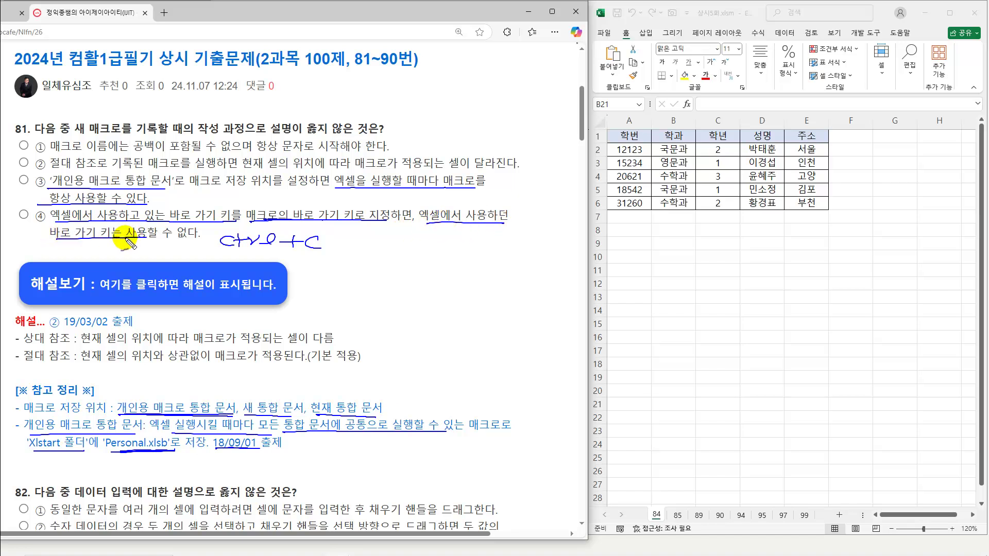
drag(90, 210, 93, 225)
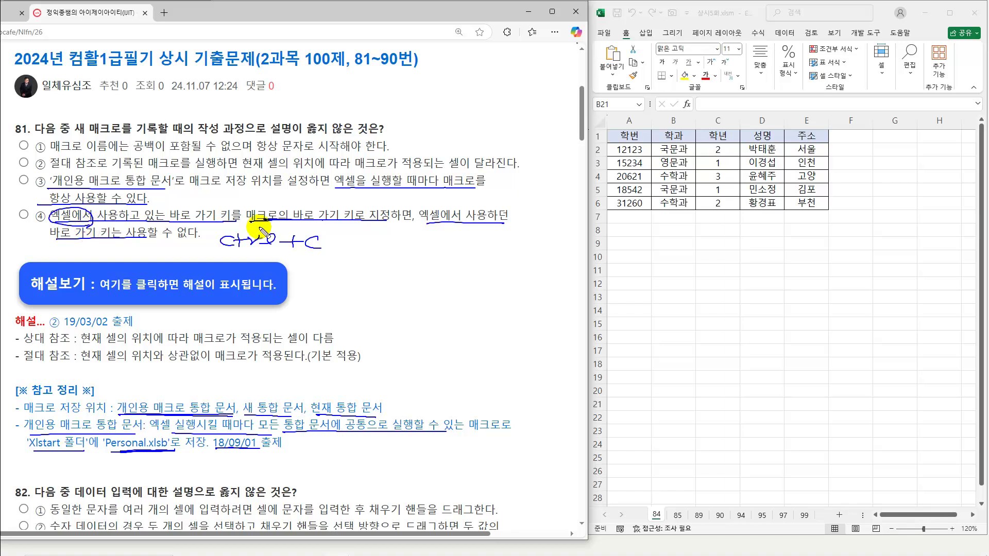
drag(340, 214, 321, 227)
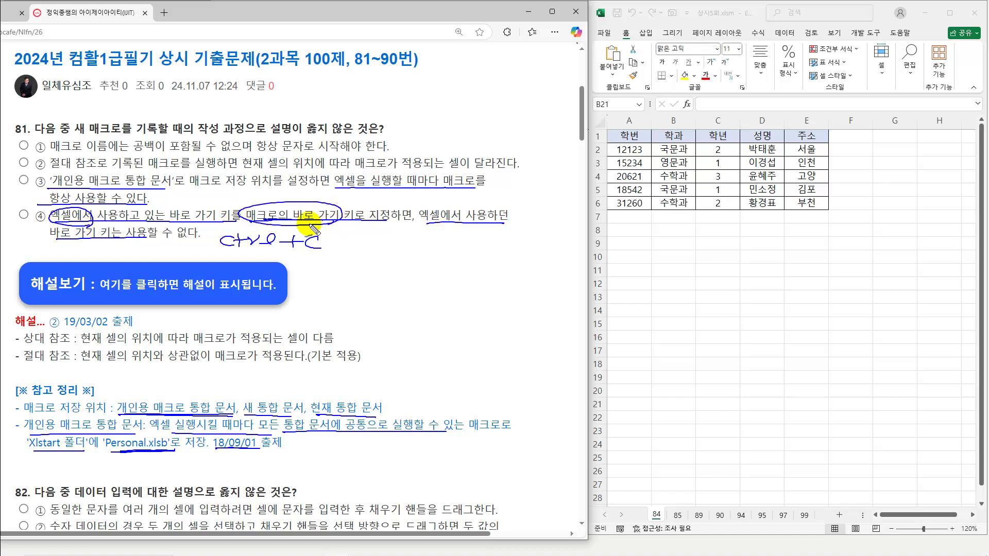
mouse_move(313, 202)
mouse_down()
mouse_move(329, 216)
mouse_move(315, 215)
mouse_up()
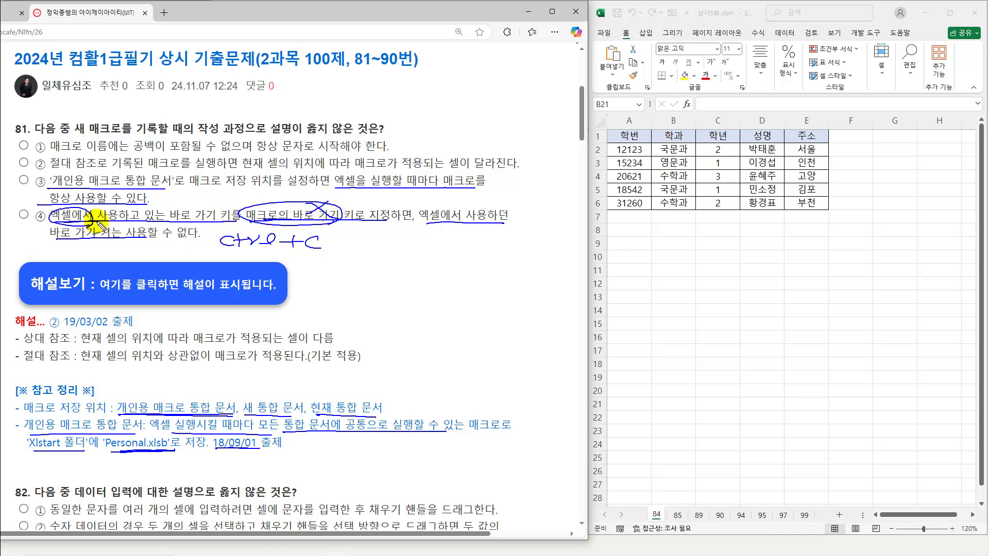
drag(221, 251, 323, 251)
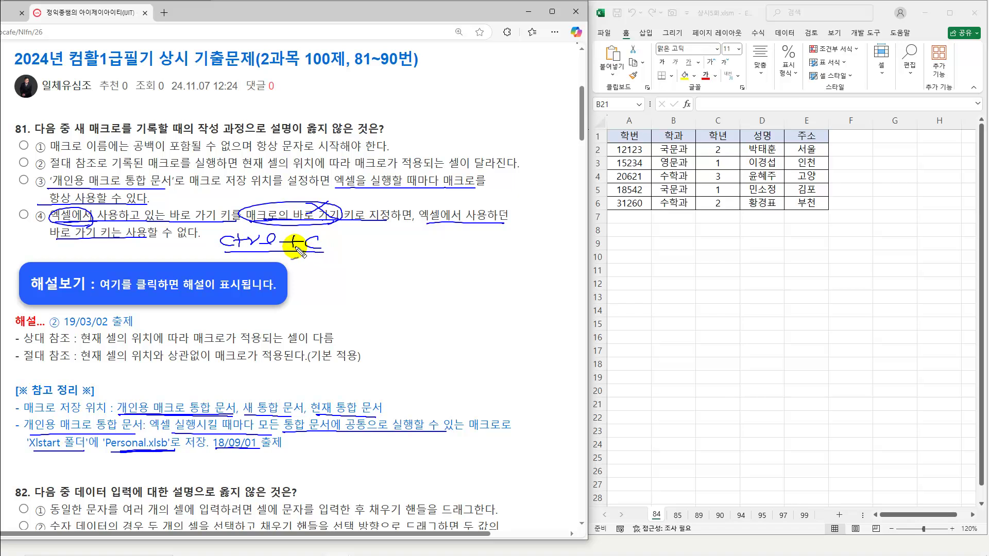
Tick option ②, underline the 상대 참조 and 절대 참조 explanation lines, then clear all pen marks.
drag(16, 159, 35, 147)
drag(24, 347, 320, 349)
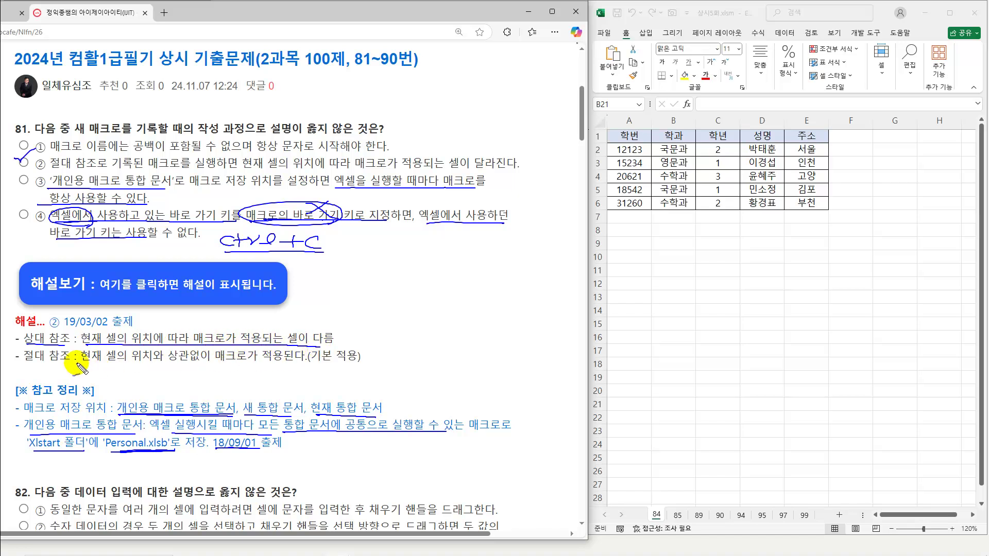
drag(24, 361, 364, 365)
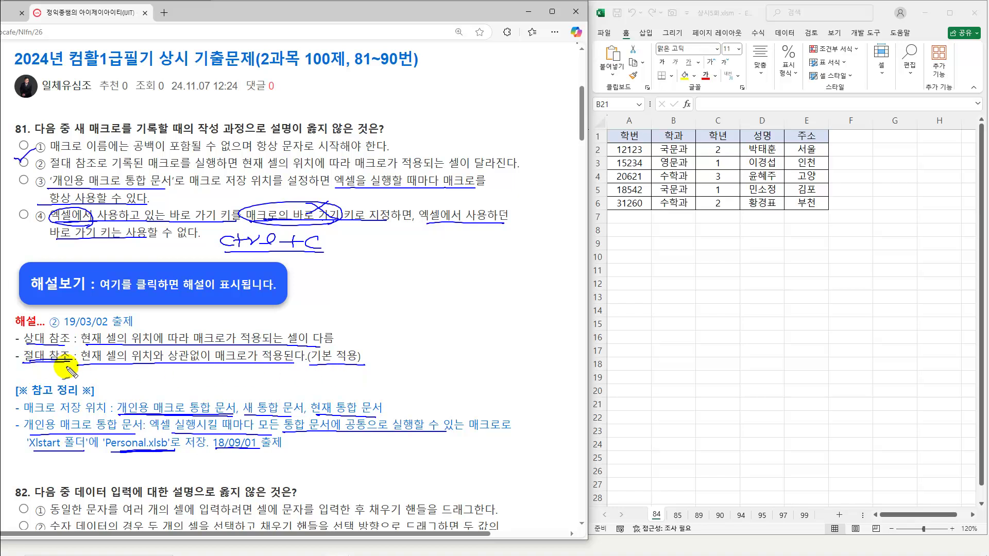
key(Escape)
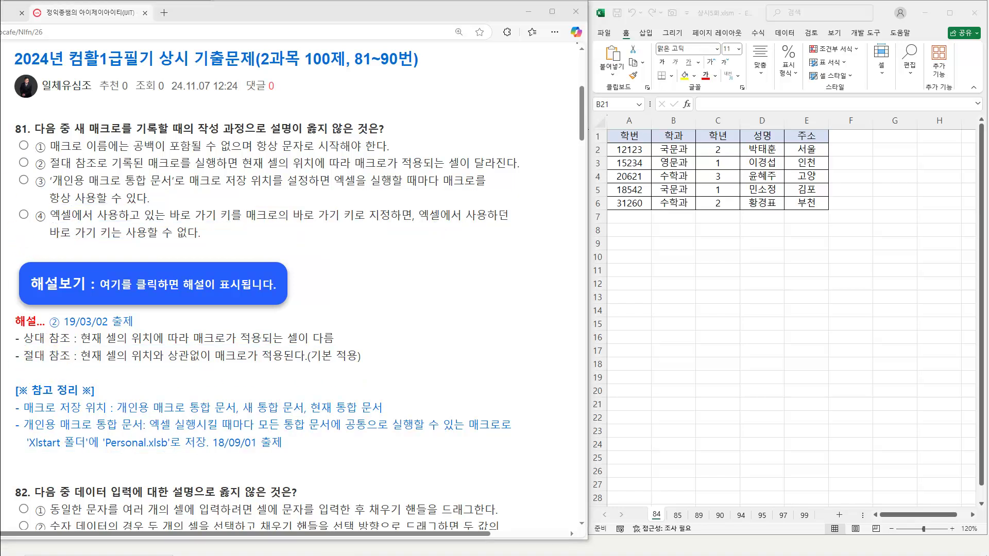
Select answer ② for question 81, collapse its explanation, and scroll to question 82.
click(24, 162)
click(114, 285)
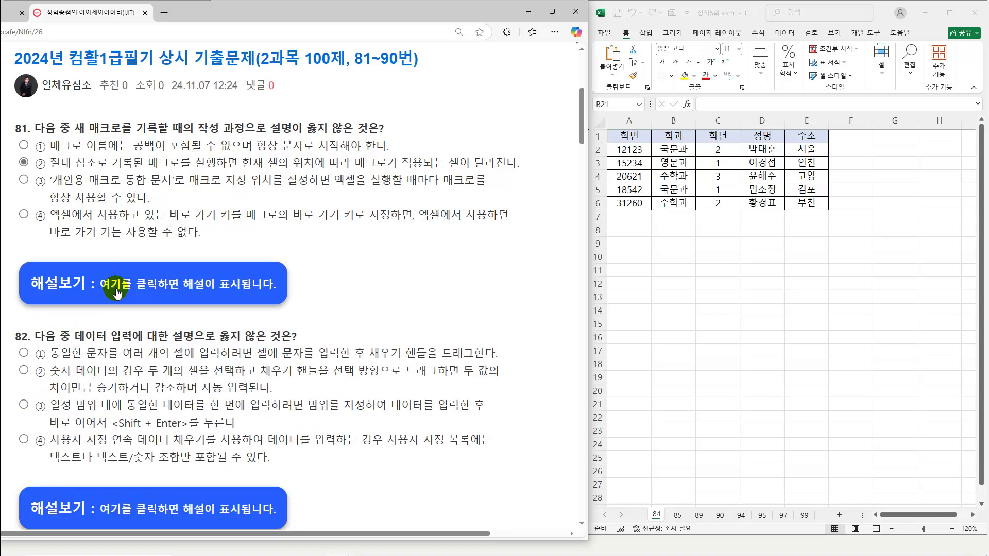
scroll(117, 293, down, 4)
scroll(116, 292, down, 1)
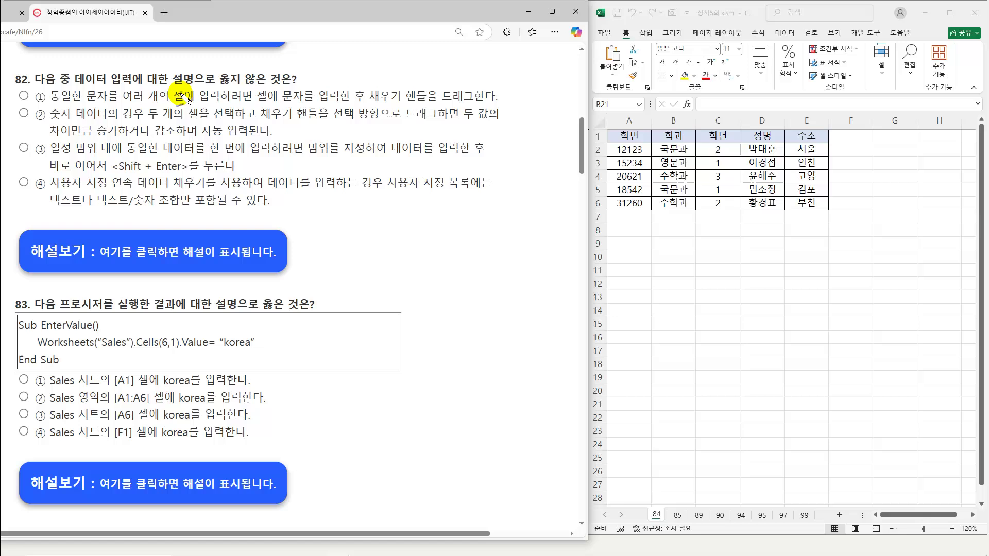
Underline 않은 것은 and option ①'s wording in question 82, then clear the pen marks.
drag(240, 89, 285, 91)
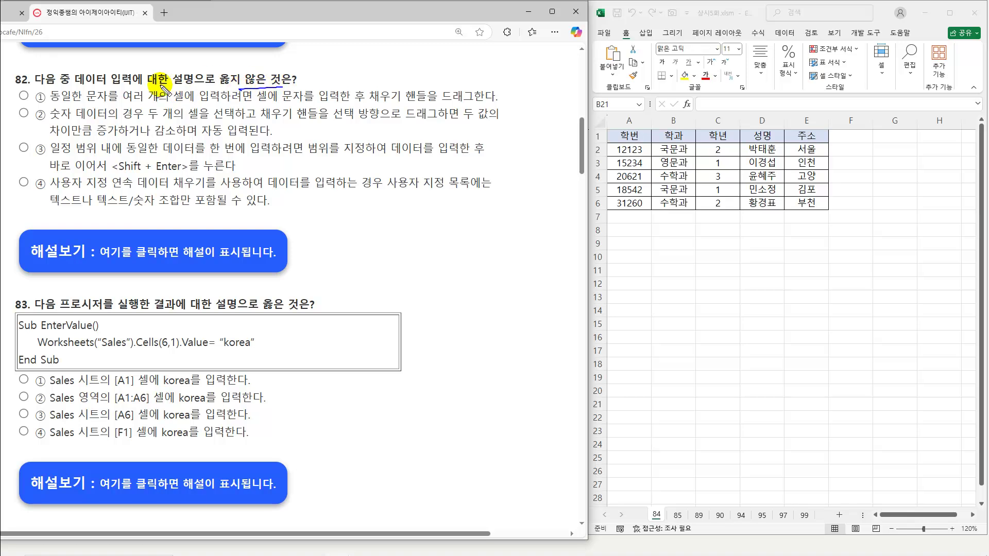
drag(71, 101, 466, 105)
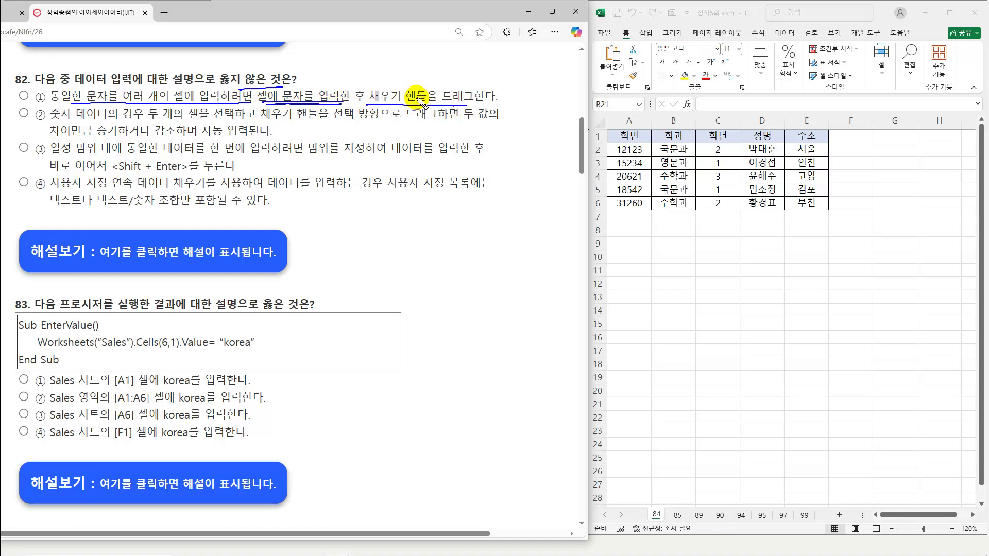
key(Escape)
click(688, 206)
Fill 수학과 down column B to row 13, undo it, and underline question 82 option ②'s phrase.
drag(695, 211, 698, 297)
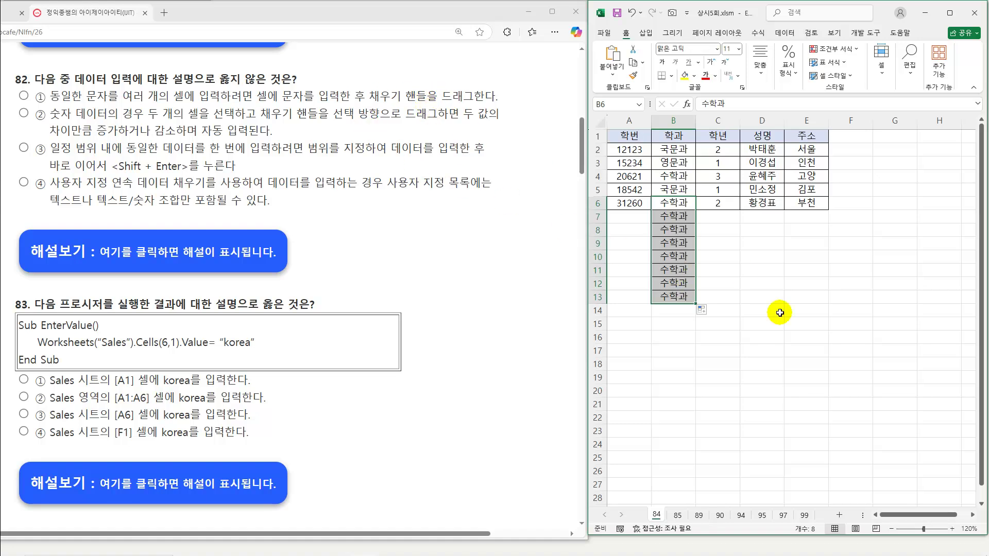
click(775, 338)
key(ctrl+z)
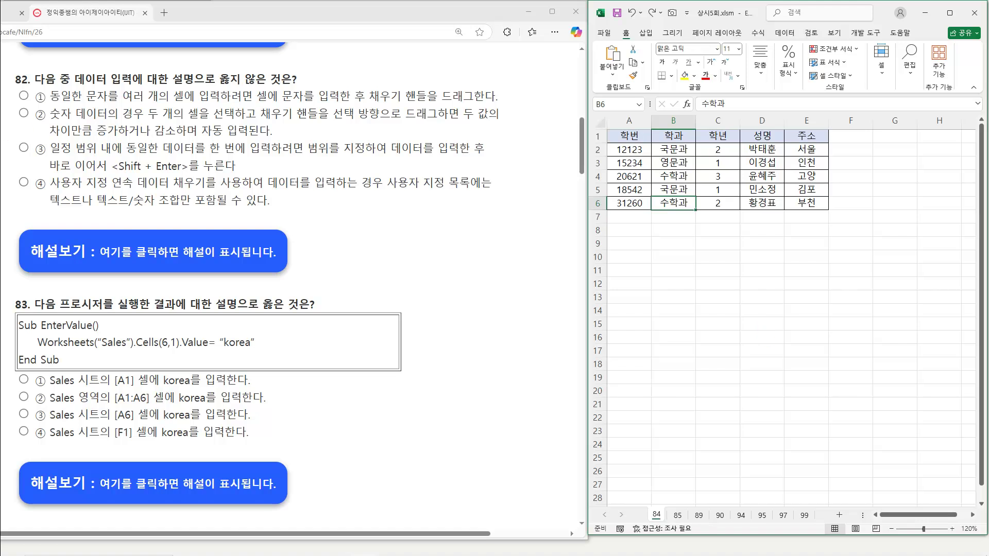
drag(151, 118, 254, 119)
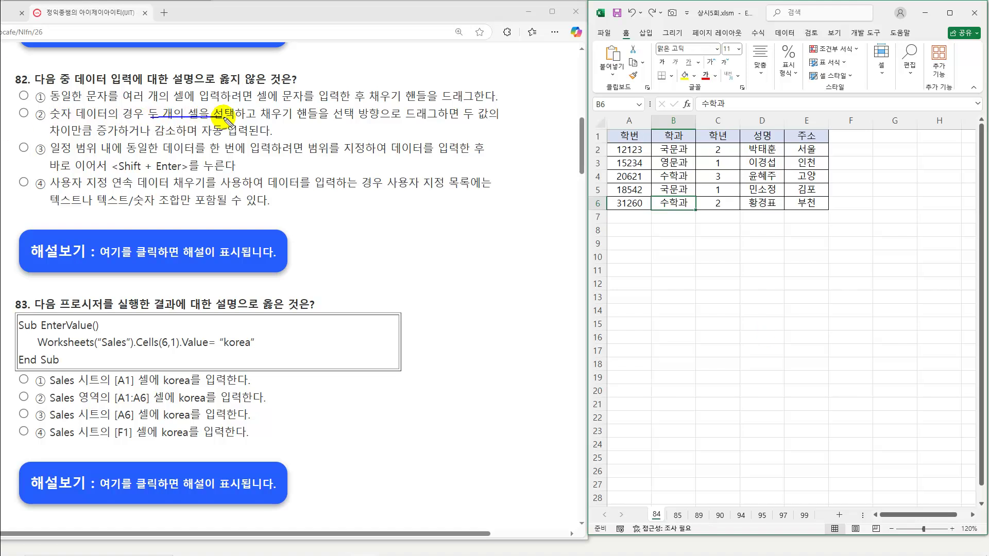
key(Escape)
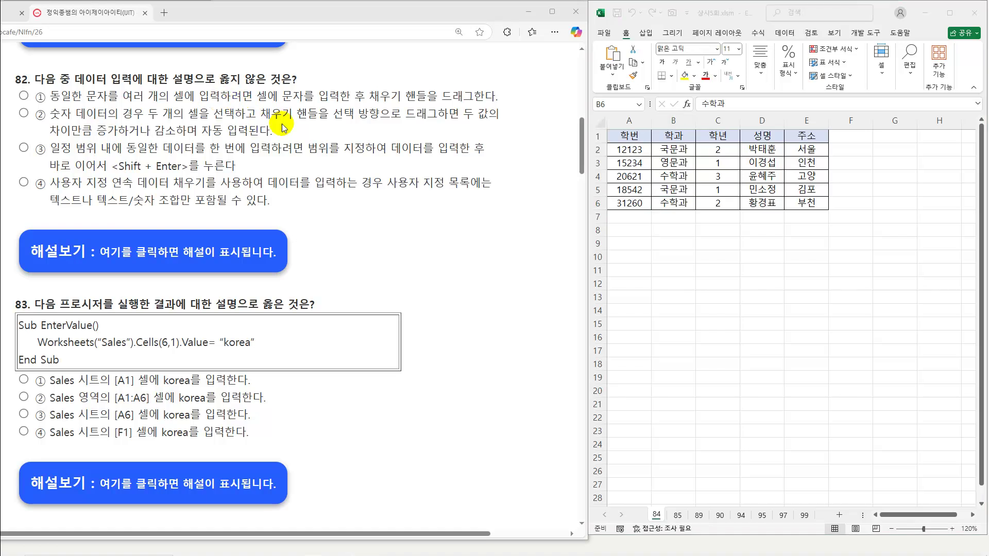
Enter 10 and 20 in B9:B10 and fill the series down to 70 in B15.
click(663, 247)
text(10)
key(Return)
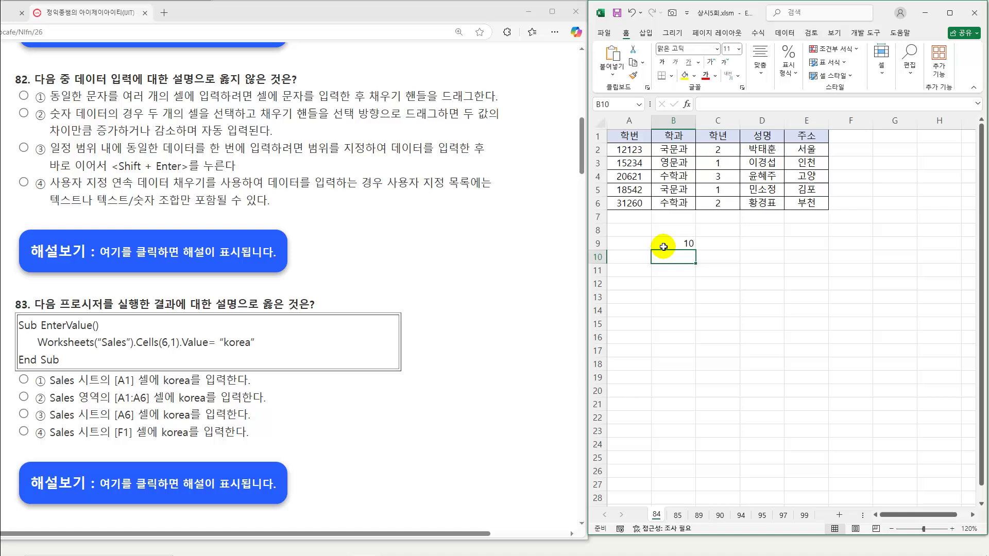
text(20)
key(Return)
drag(664, 247, 678, 256)
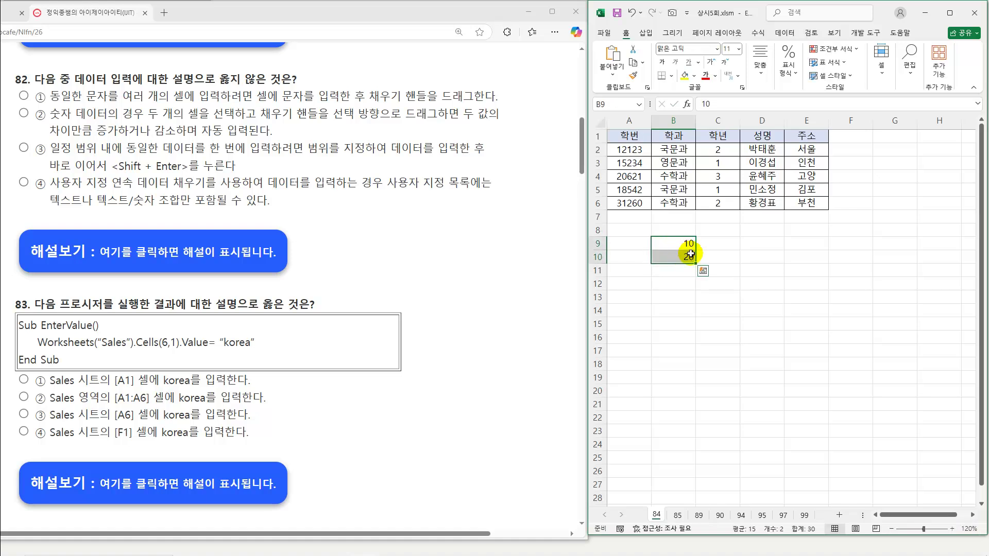
drag(695, 262, 691, 328)
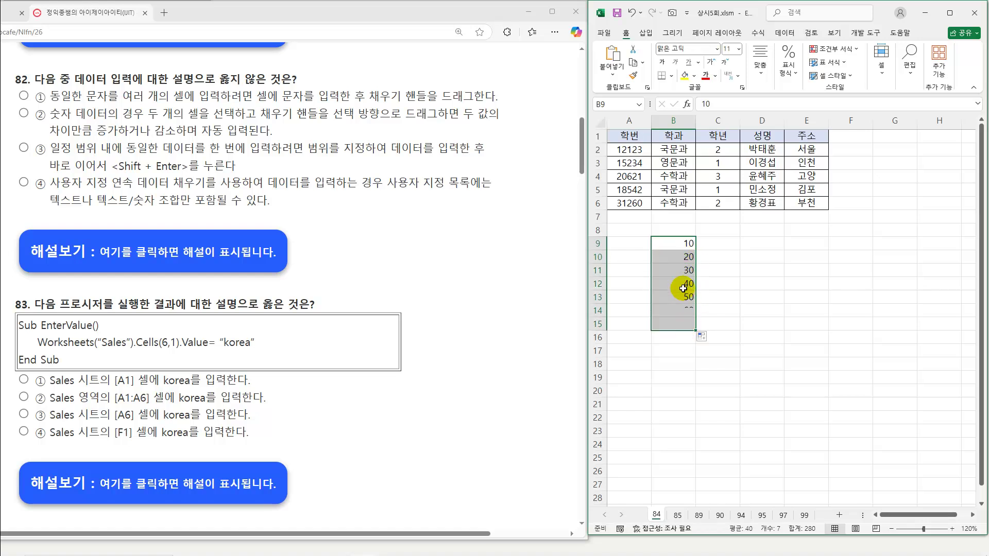
click(683, 283)
click(684, 310)
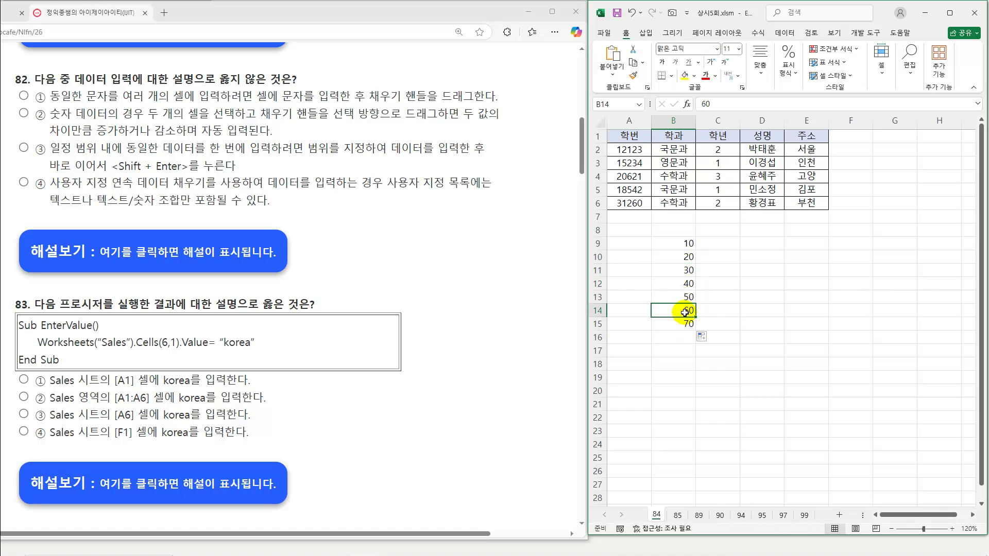
Enter 10 and 5 in C9:C10 and fill the descending series down to -15 in C14.
click(718, 247)
text(10)
key(Return)
text(5)
key(Return)
drag(718, 247, 721, 256)
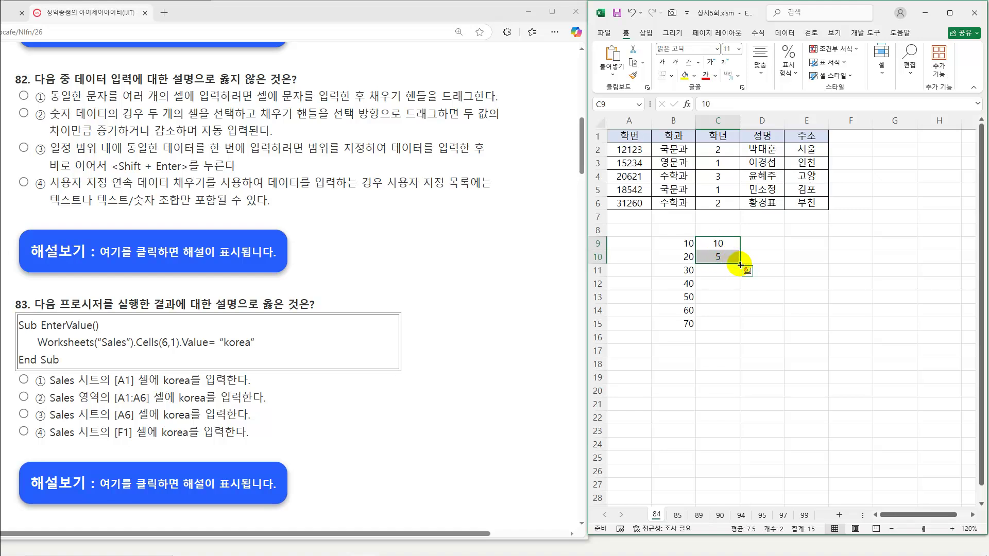
drag(740, 265, 740, 315)
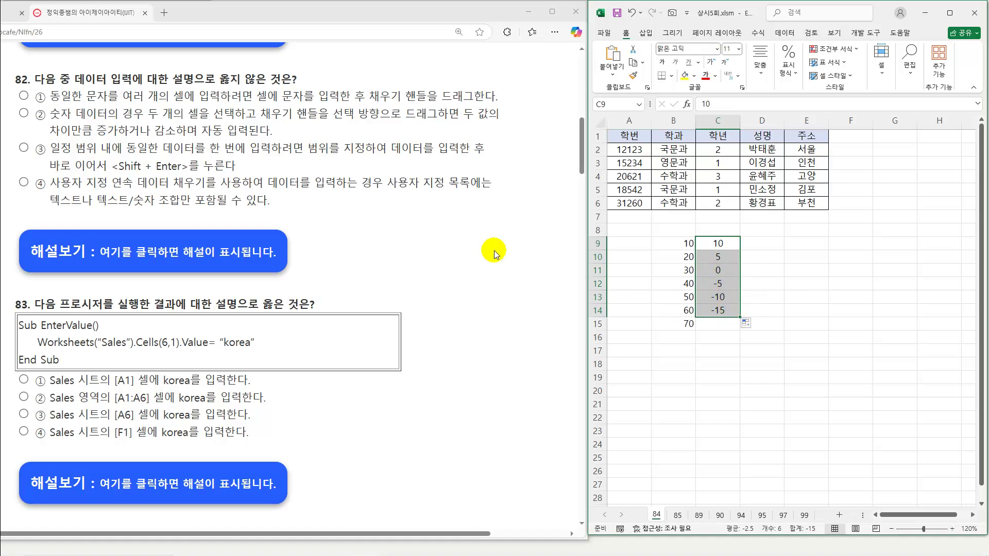
drag(152, 119, 390, 123)
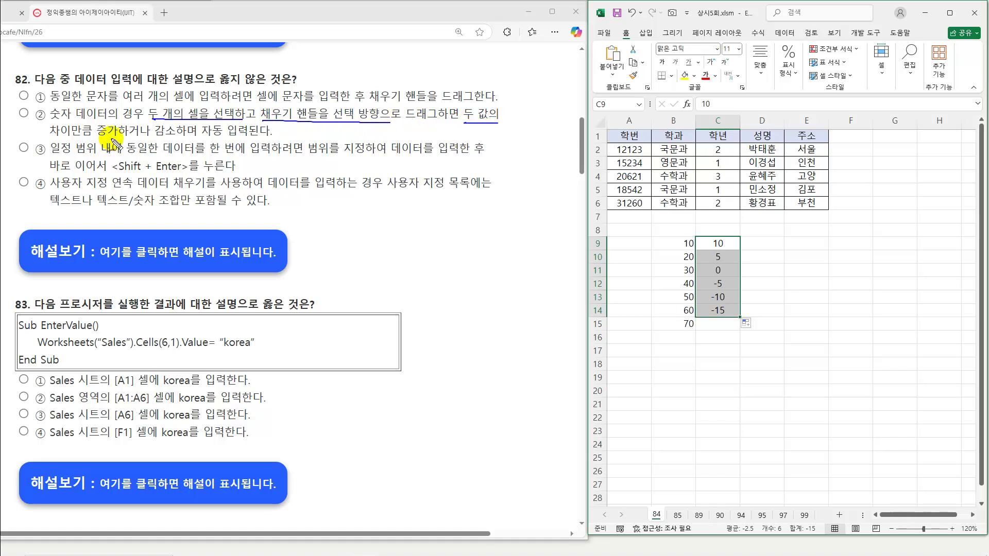
mouse_move(45, 136)
mouse_down()
mouse_move(113, 124)
mouse_move(272, 138)
mouse_up()
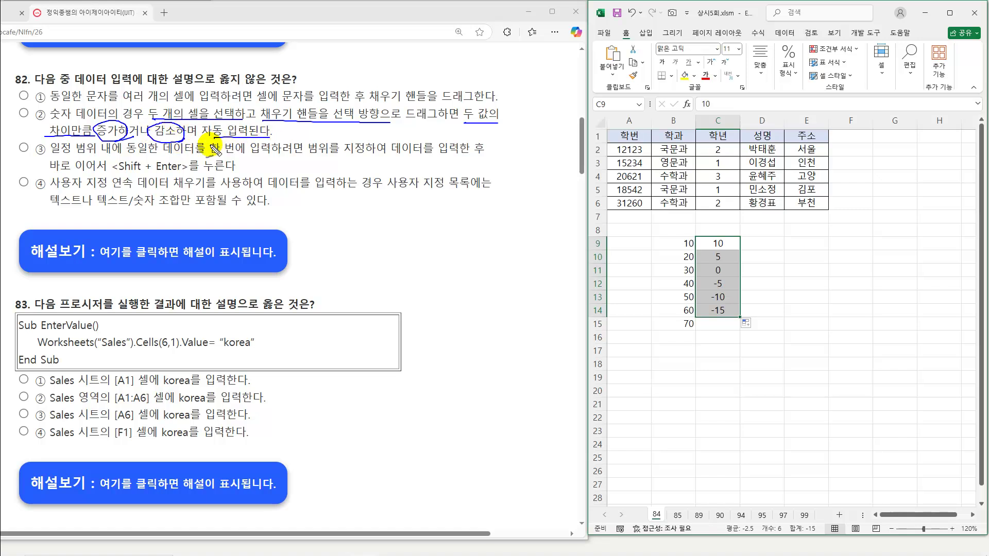
key(e)
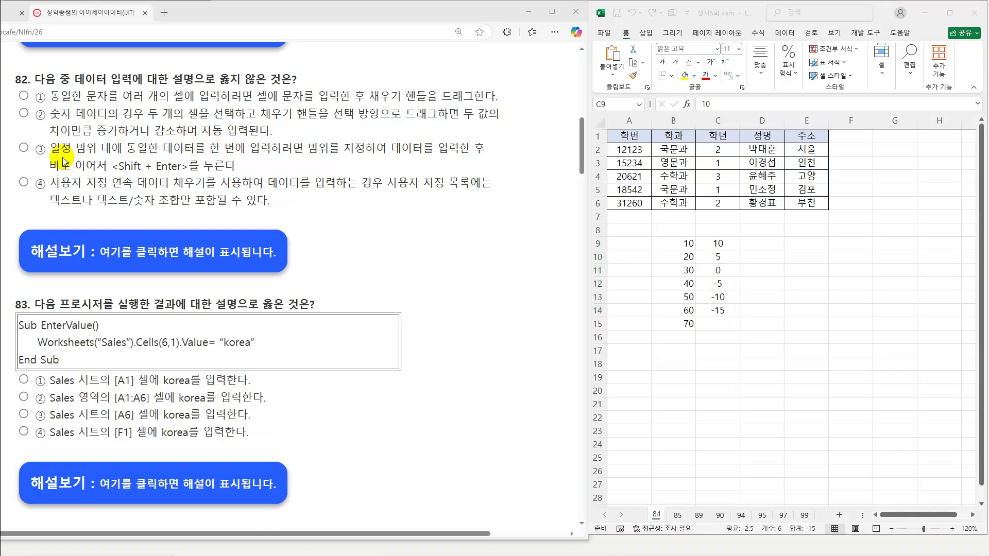
drag(76, 154, 469, 156)
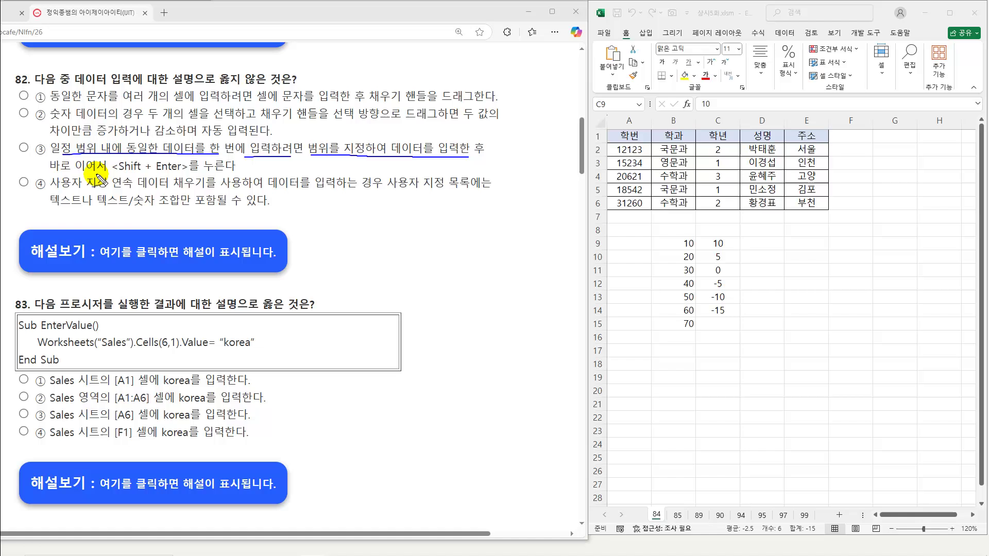
drag(119, 174, 194, 174)
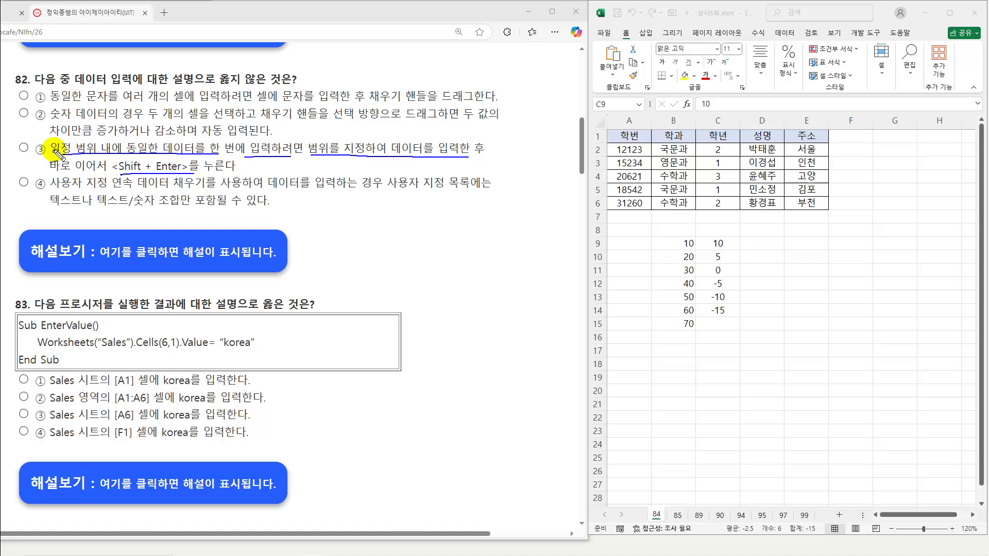
drag(18, 139, 41, 133)
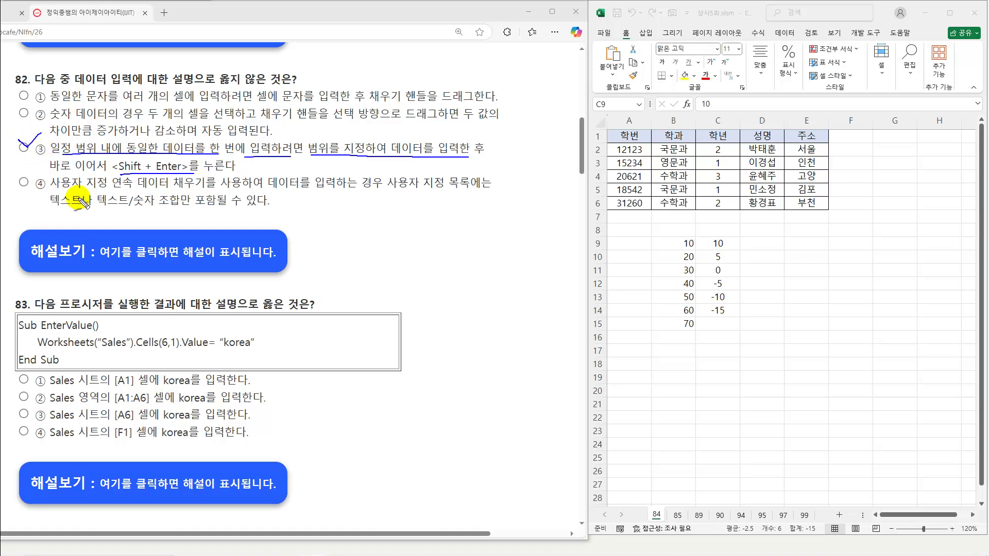
drag(51, 191, 476, 190)
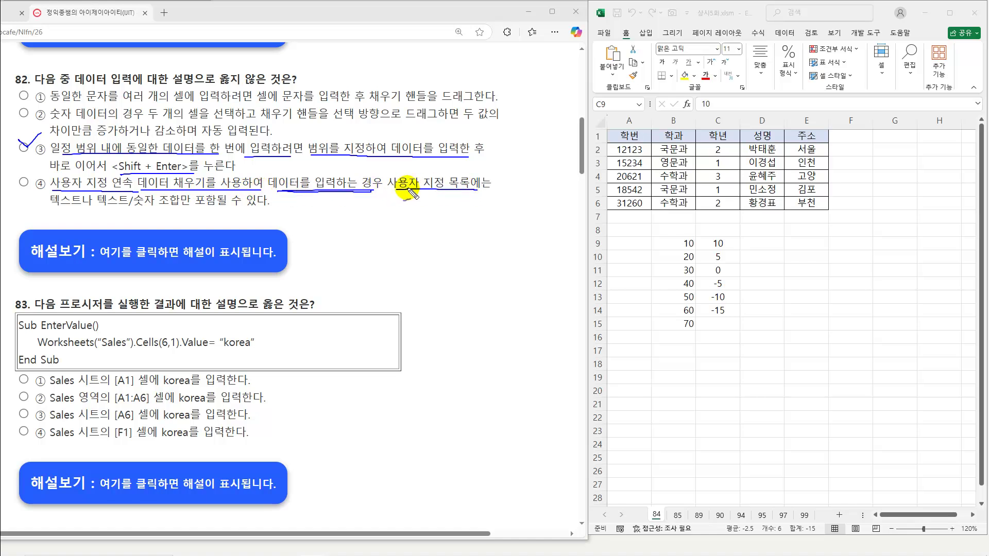
drag(47, 209, 245, 206)
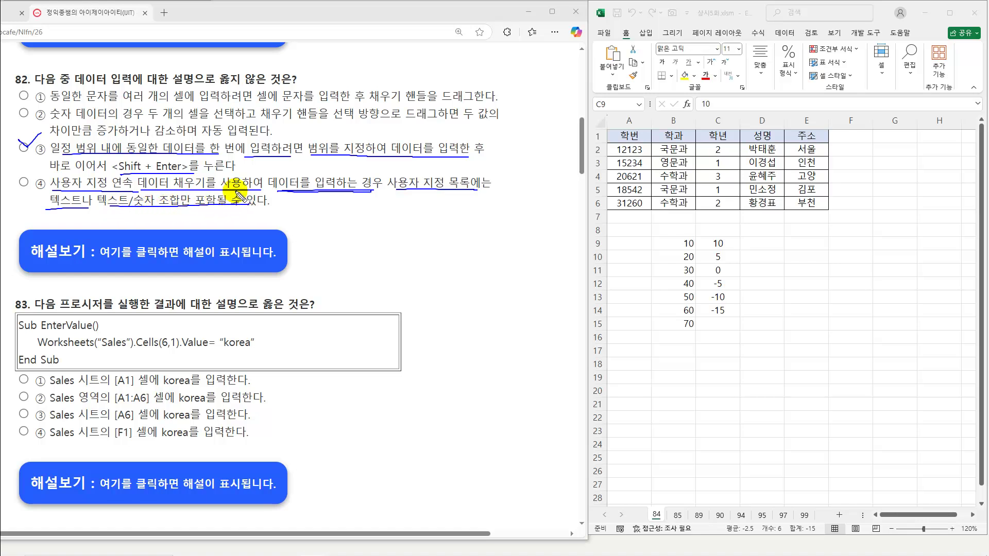
key(Escape)
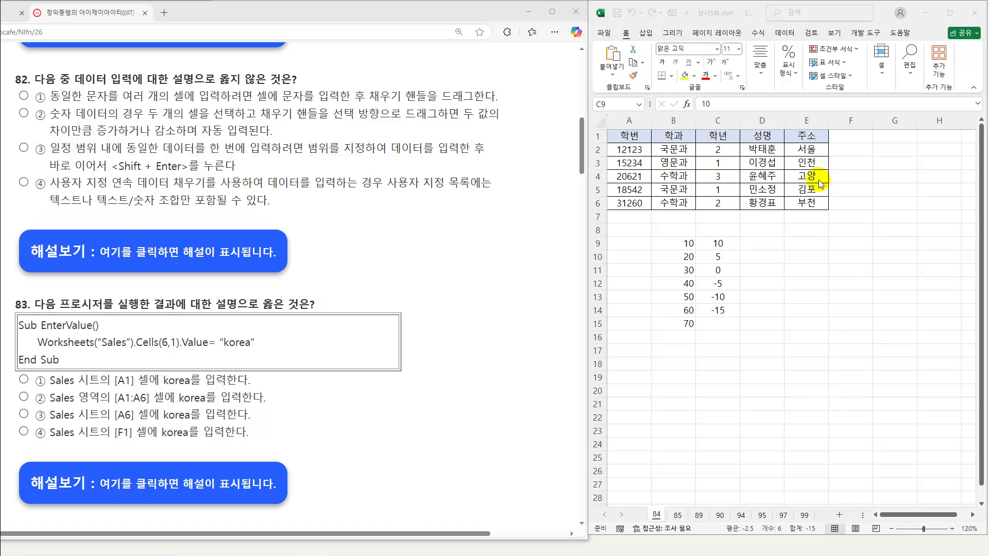
Copy 서울 from E2 down column E to E6.
click(814, 153)
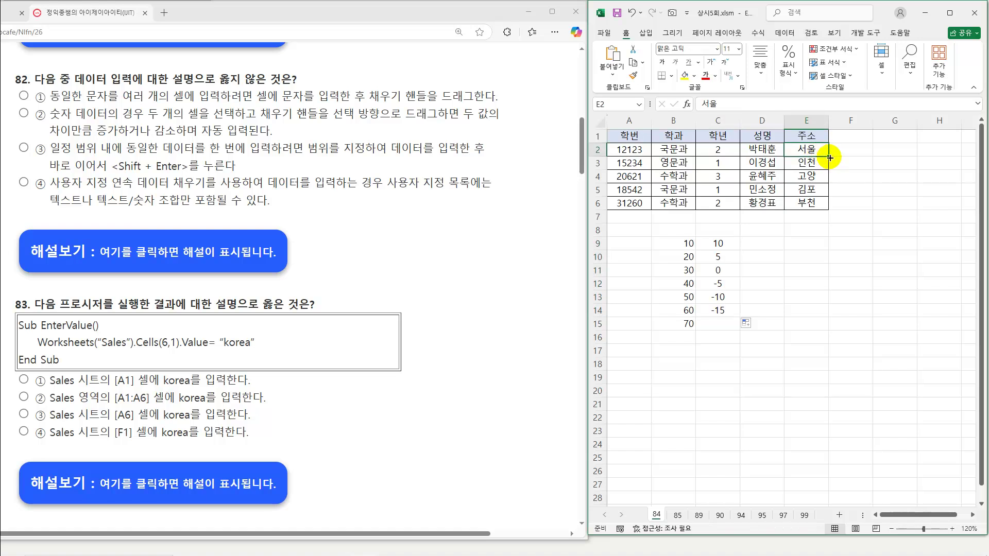
drag(829, 158, 819, 201)
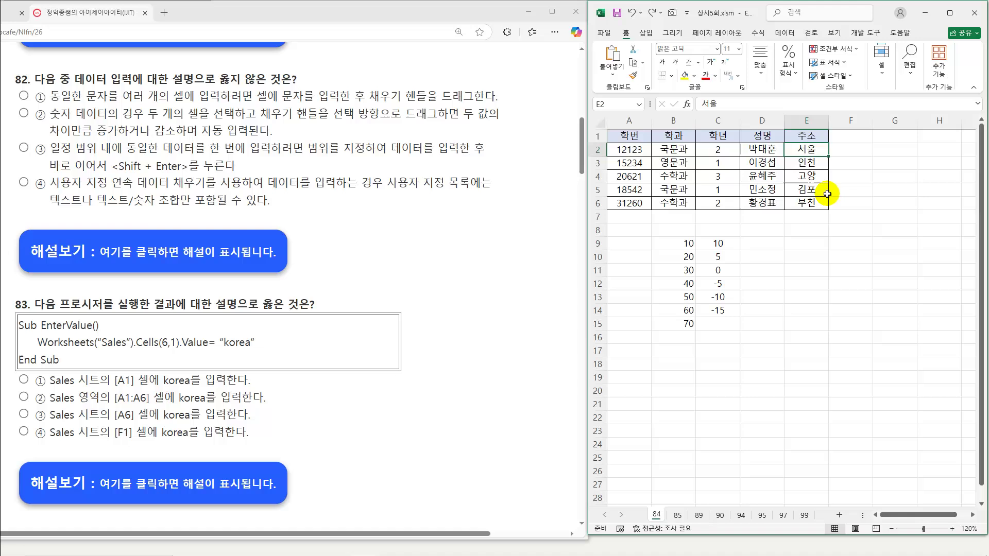
click(850, 180)
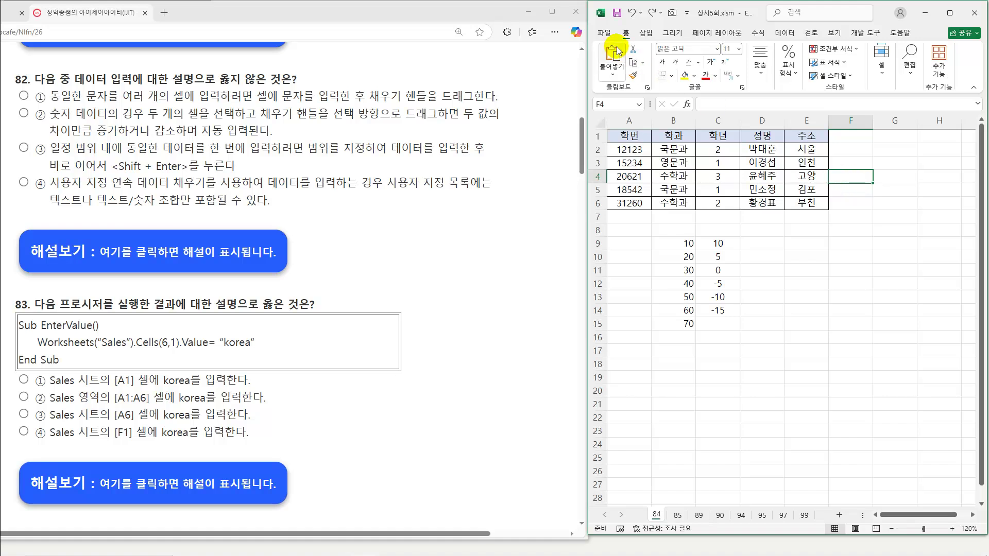
Add the custom list 서울, 대전, 대구, 부산, 찍고 through Excel Options > Advanced > Edit Custom Lists.
click(603, 33)
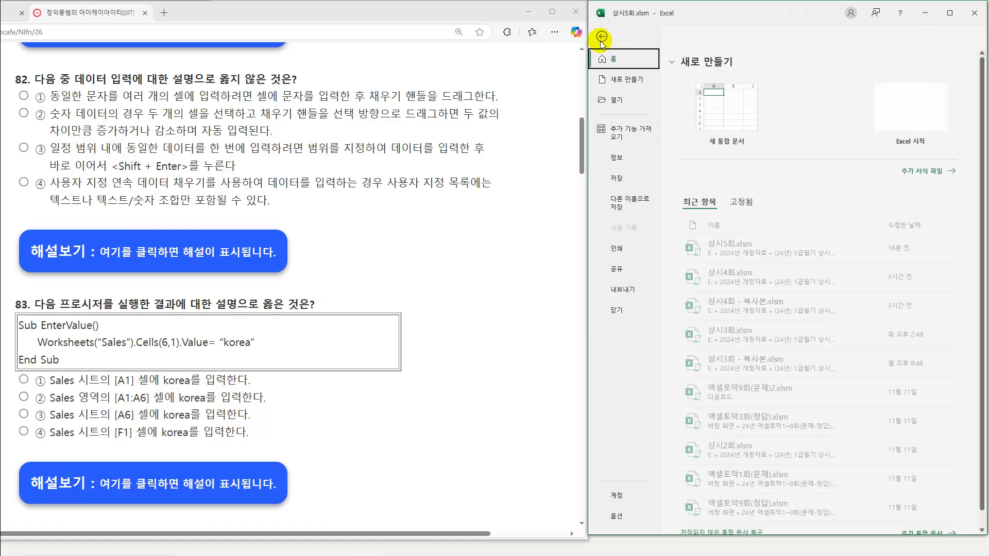
click(620, 515)
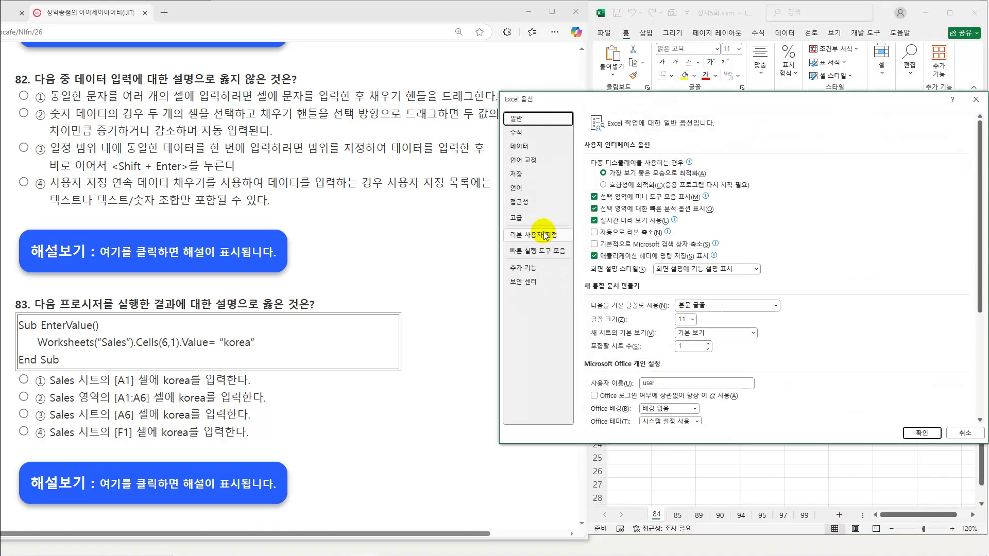
click(556, 220)
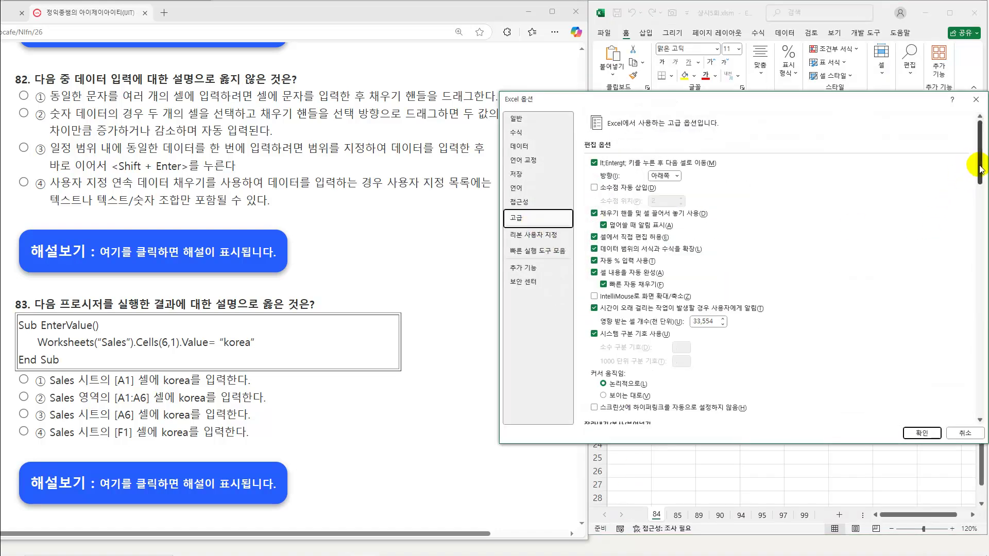
drag(979, 169, 963, 418)
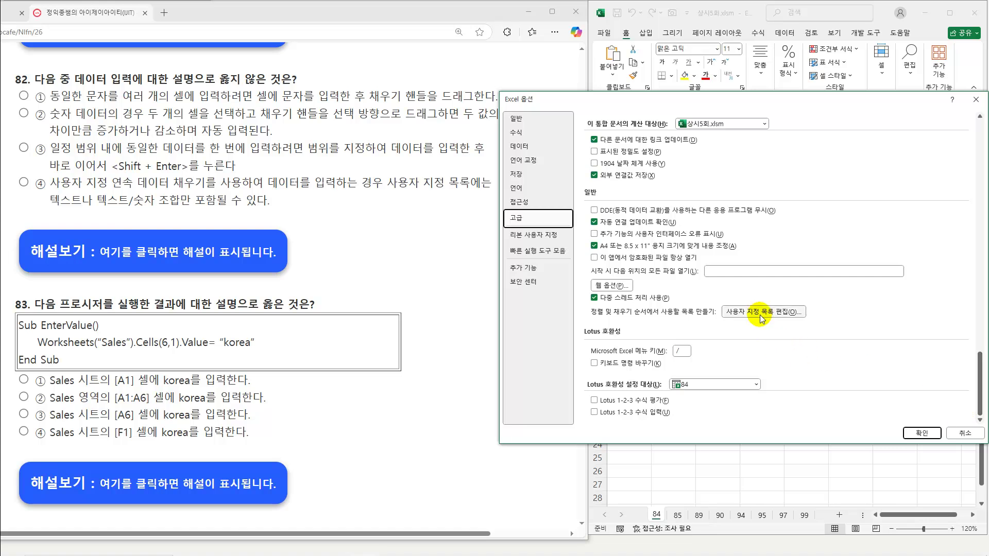
click(760, 314)
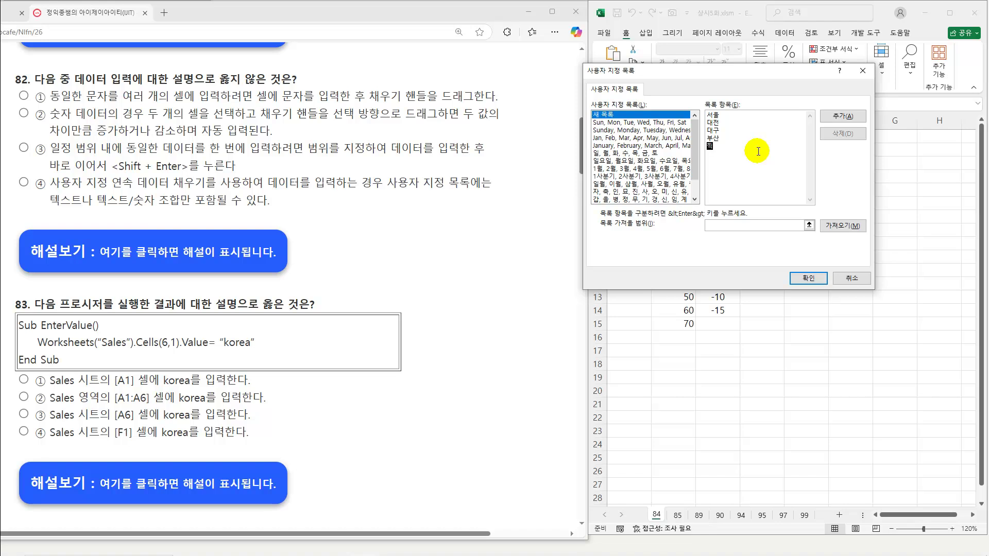
click(843, 116)
click(807, 279)
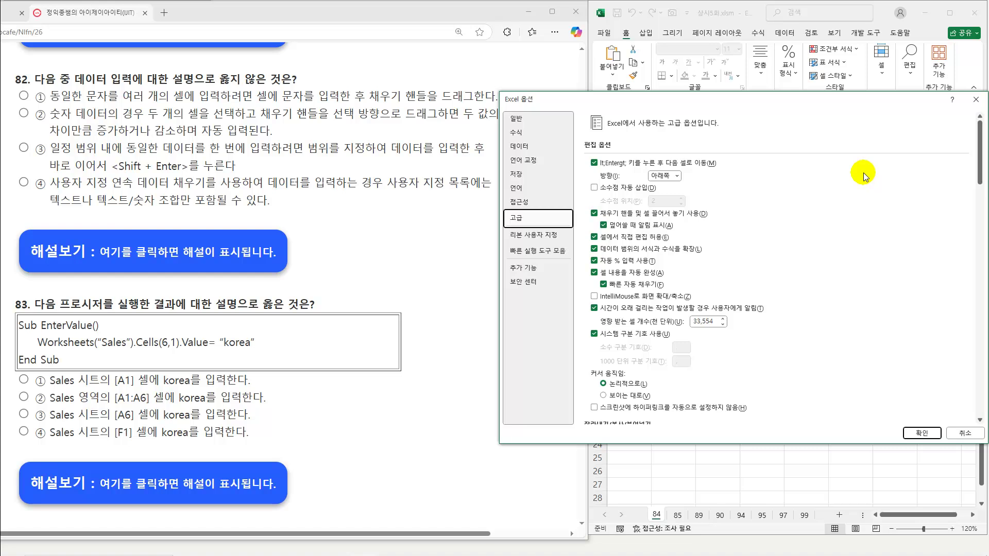
click(922, 433)
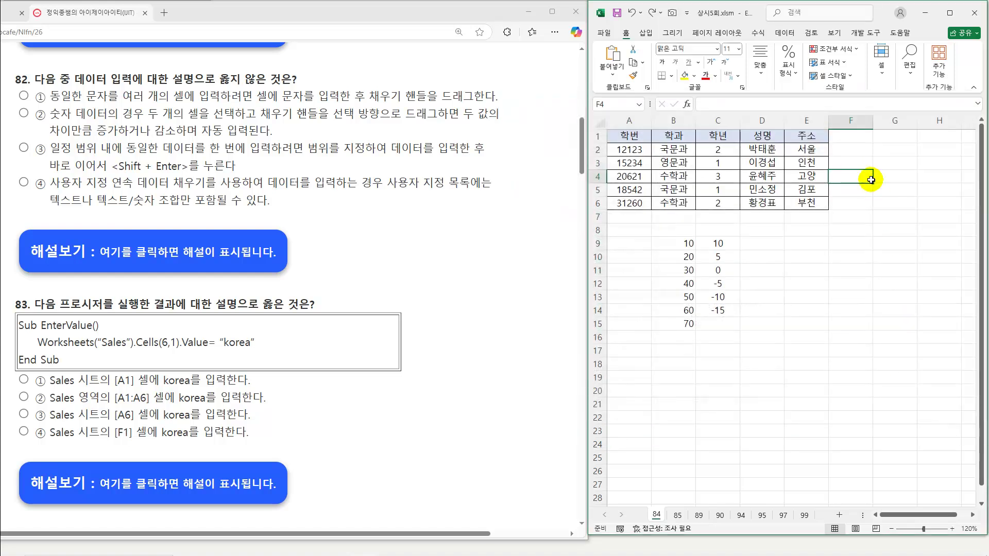
Enter 서울 in F2, fill down to F6 with 대전, 대구, 부산, 찍고, and reveal question 82's explanation.
text(ㅅ)
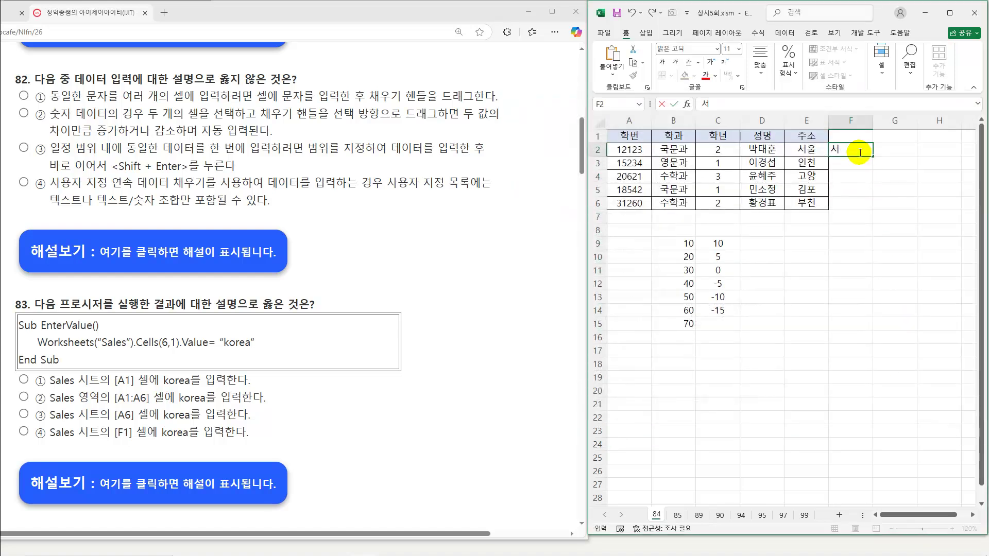
key(Return)
click(859, 152)
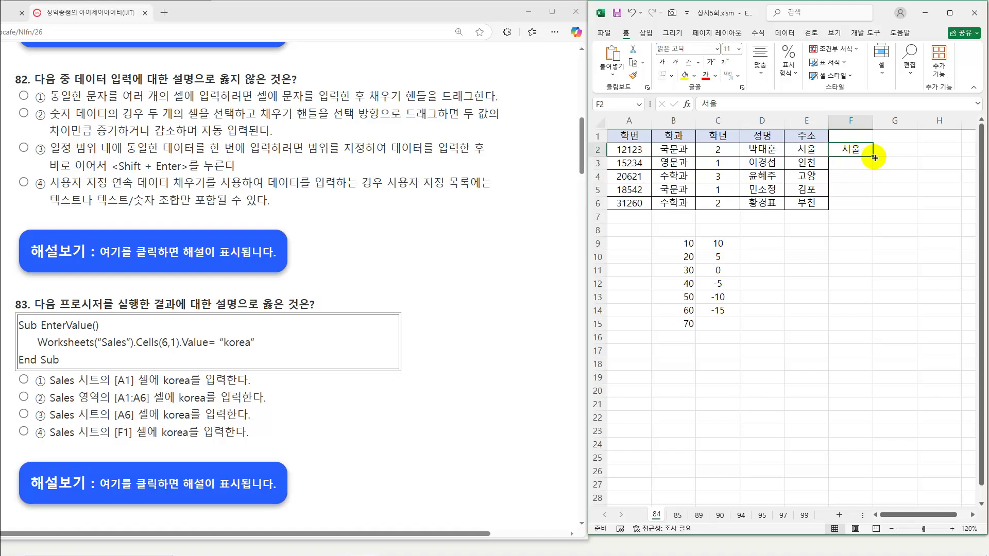
drag(874, 157, 870, 211)
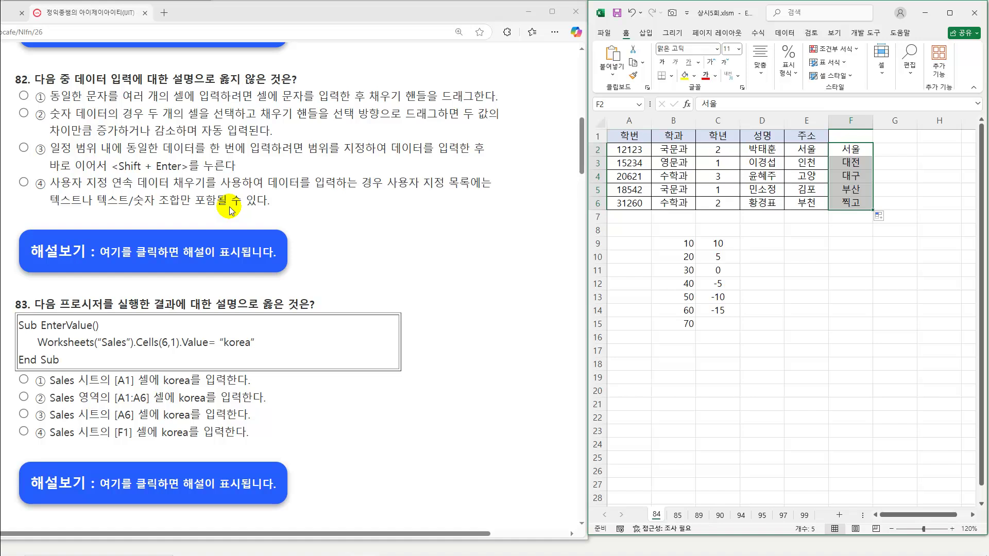
click(217, 261)
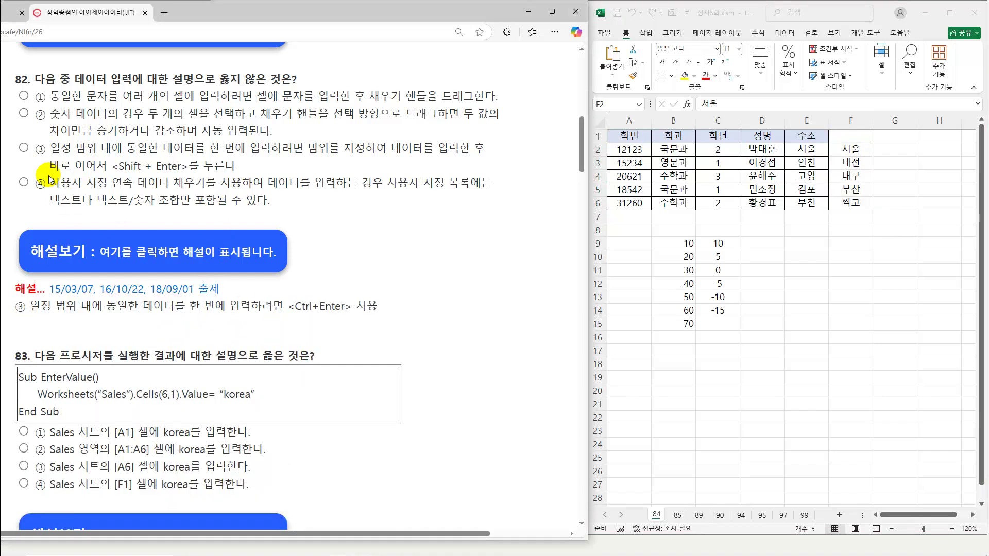
Choose option ③ for question 82 and underline Worksheets("Sales") in question 83's code.
click(23, 149)
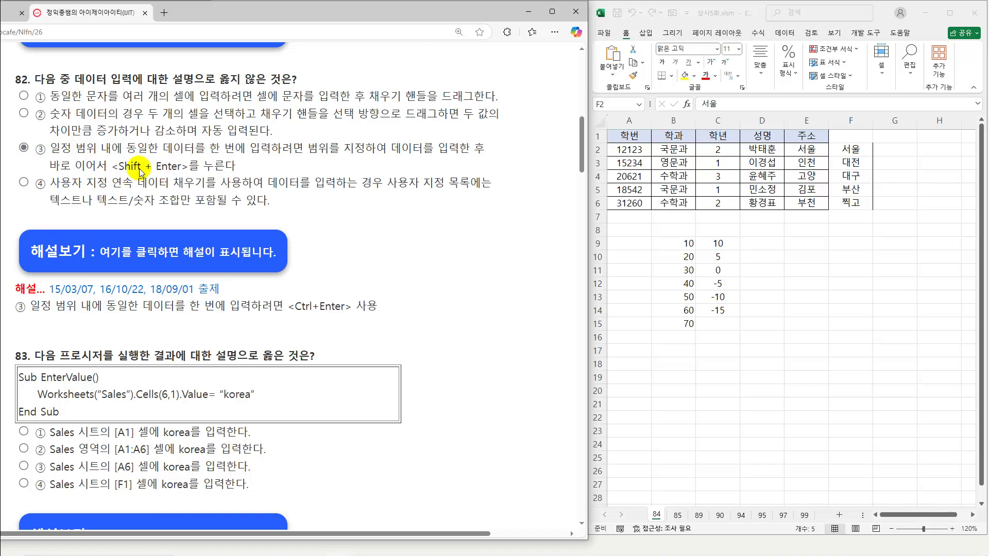
scroll(342, 314, down, 5)
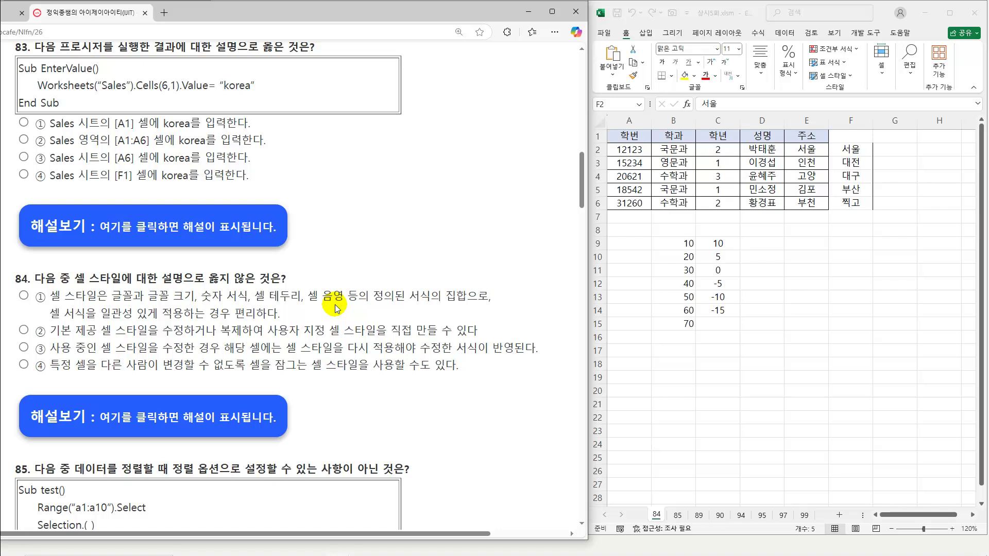
scroll(334, 304, up, 1)
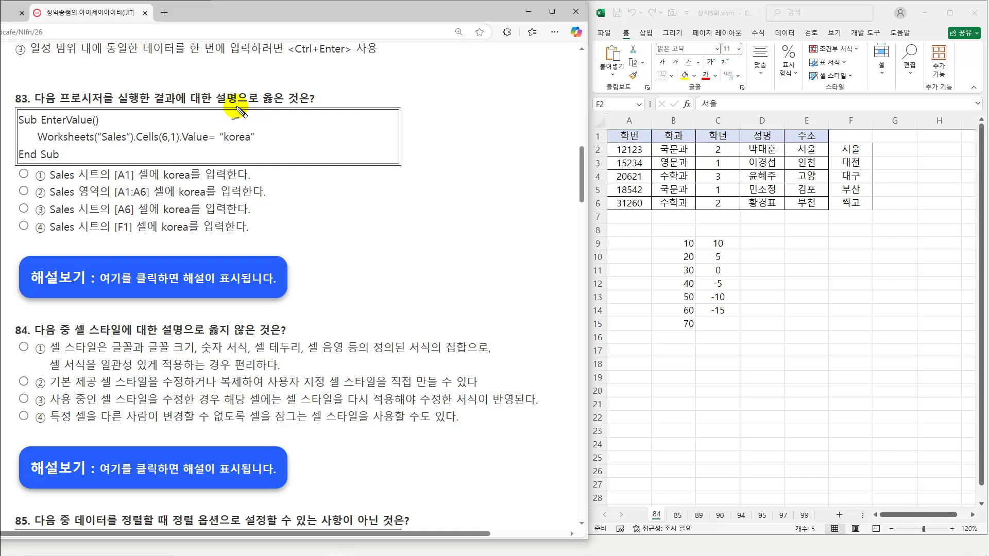
drag(37, 143, 178, 147)
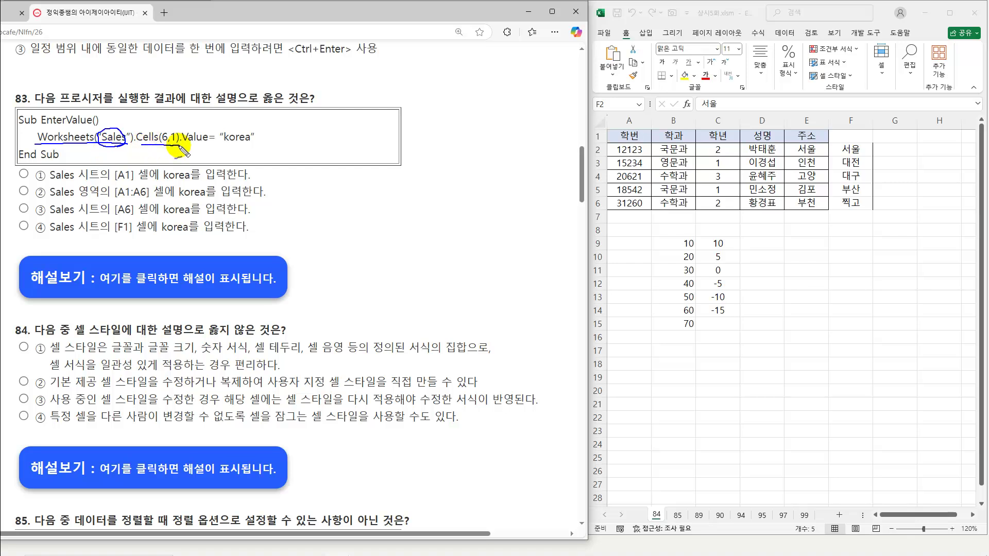
Handwrite the note Cells(행, 열) beside question 83's code line.
mouse_move(303, 142)
mouse_down()
mouse_move(303, 153)
mouse_move(322, 154)
mouse_up()
mouse_move(326, 139)
mouse_down()
mouse_move(327, 154)
mouse_move(356, 156)
mouse_up()
drag(361, 137, 381, 152)
drag(387, 147, 415, 155)
drag(419, 136, 418, 157)
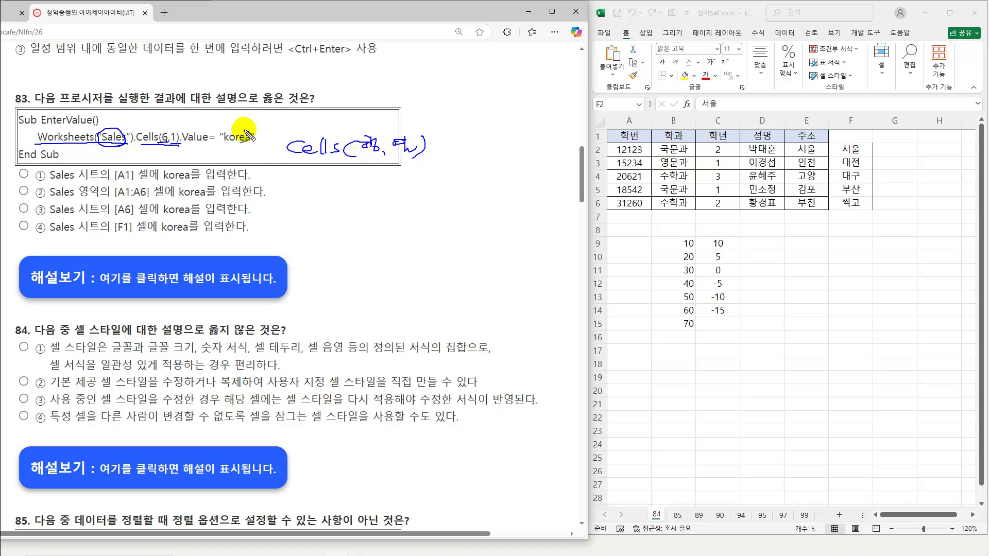
Clear the ink and step from A1 down to A6 to locate Cells(6,1).
key(Escape)
click(629, 135)
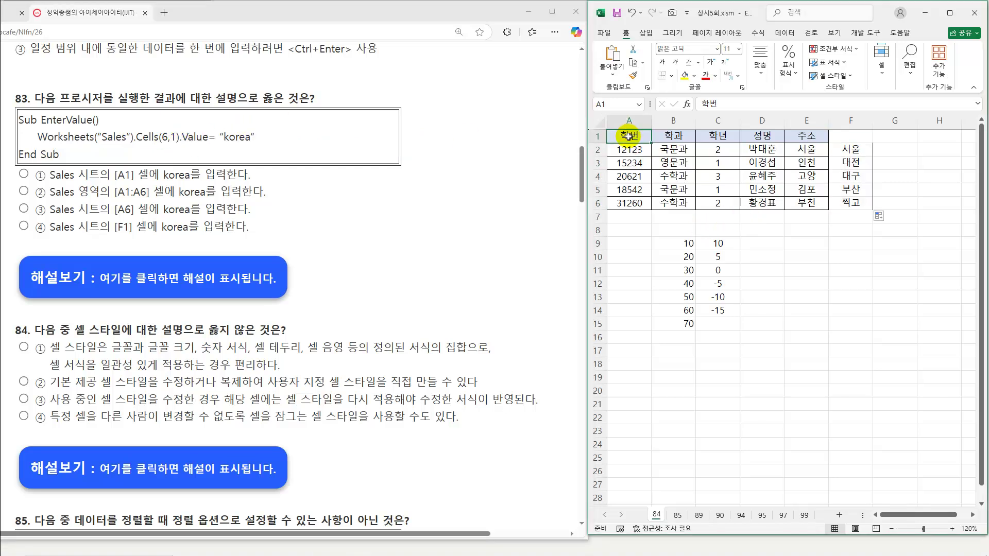
click(629, 149)
click(629, 162)
click(629, 176)
click(628, 189)
click(628, 204)
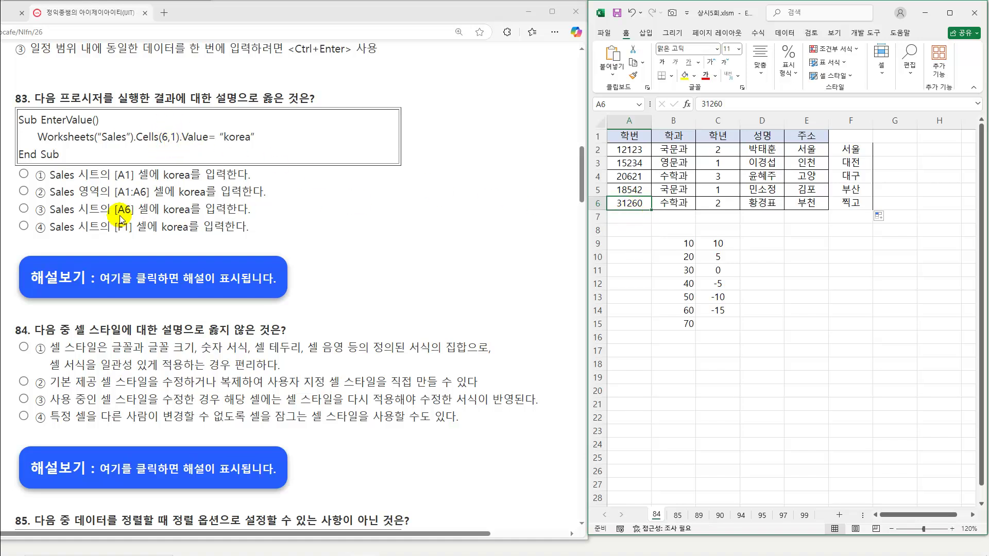
Choose option ③ for question 83 and mark the table's header row to count columns.
click(23, 209)
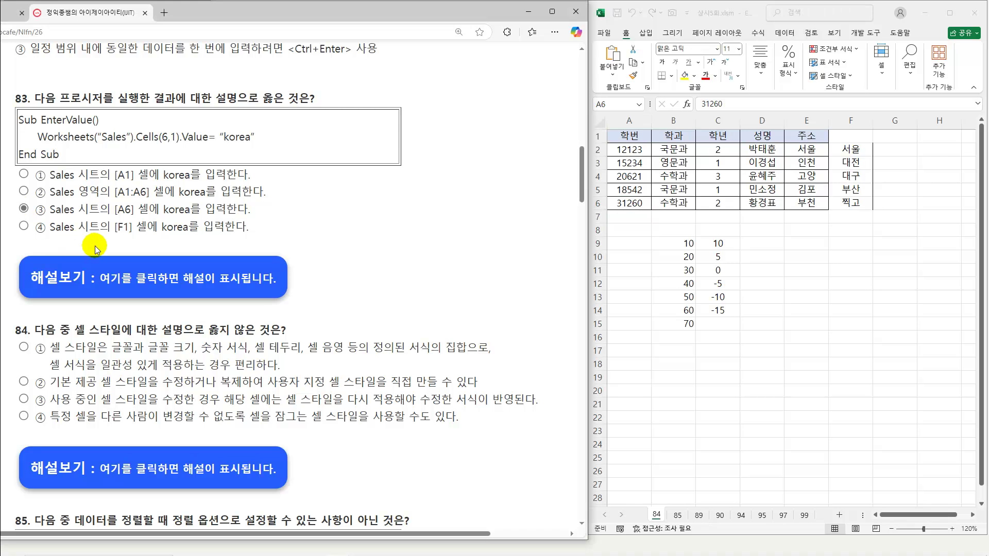
drag(325, 186, 425, 196)
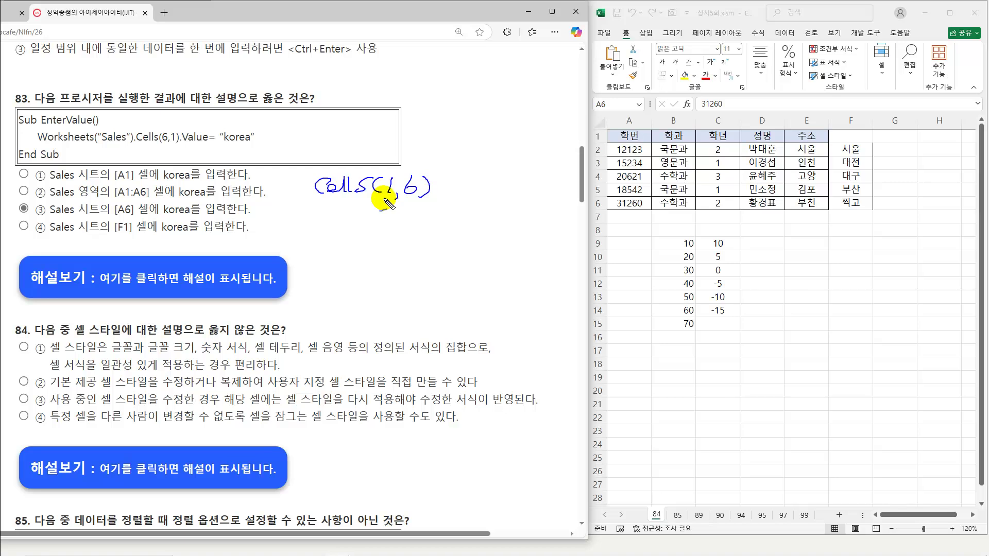
mouse_move(591, 128)
mouse_down()
mouse_move(843, 146)
mouse_move(873, 128)
mouse_up()
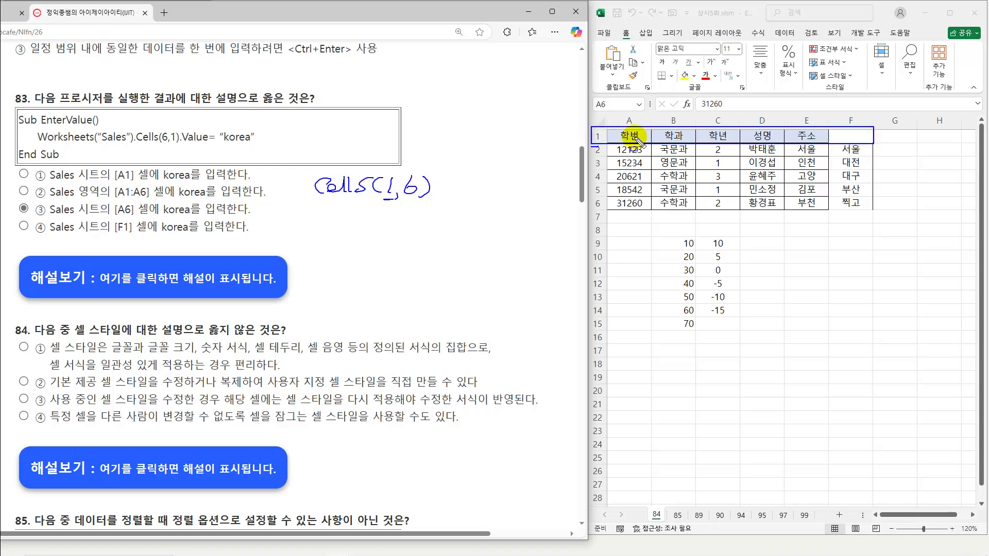
mouse_move(622, 137)
mouse_down()
mouse_move(765, 140)
mouse_move(866, 125)
mouse_up()
Annotate Cells(1,6) as =F1, underline option ④, tick option ③, then clear the ink.
mouse_move(320, 201)
mouse_down()
mouse_move(426, 198)
mouse_move(405, 201)
mouse_move(444, 188)
mouse_up()
drag(431, 192, 453, 194)
drag(455, 181, 467, 181)
drag(460, 190, 469, 194)
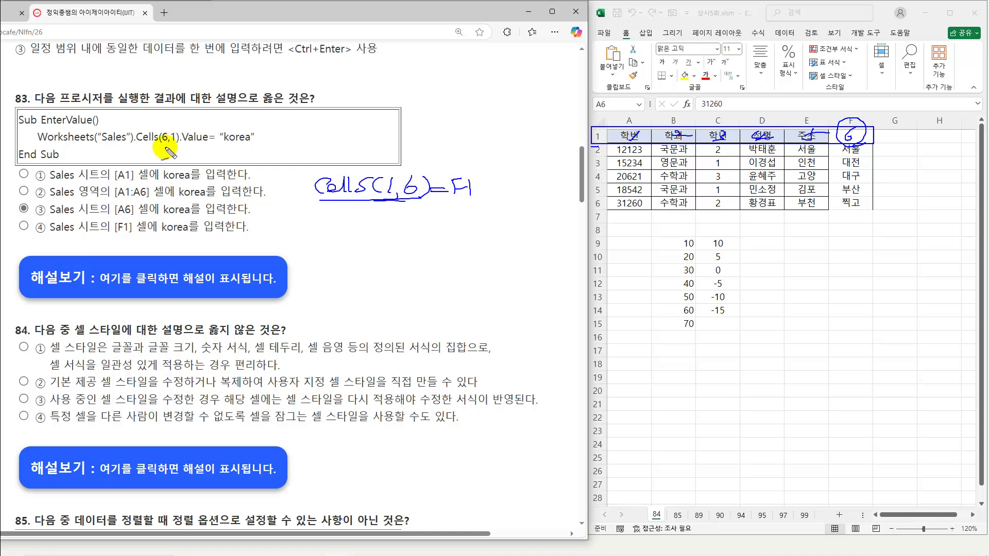
drag(62, 235, 187, 233)
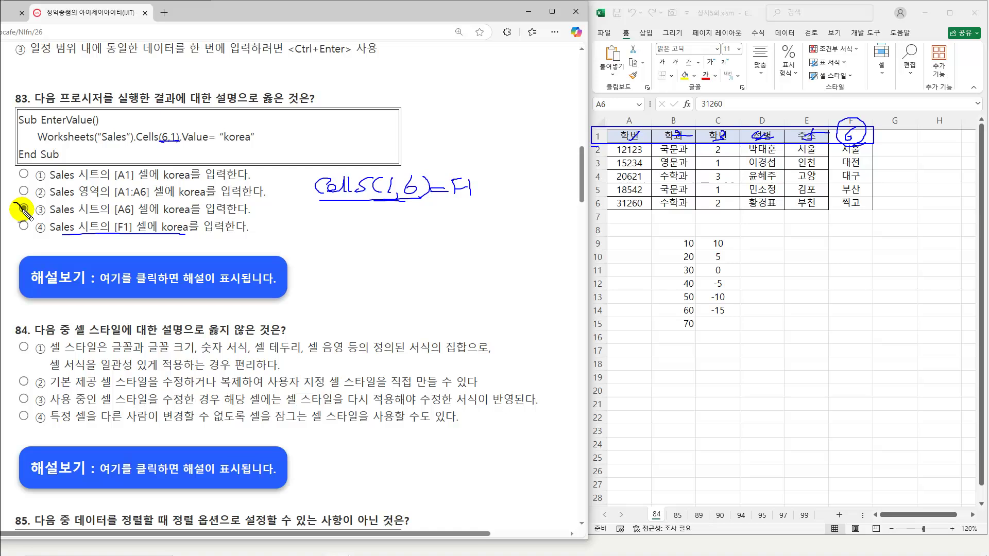
drag(15, 204, 32, 197)
key(Escape)
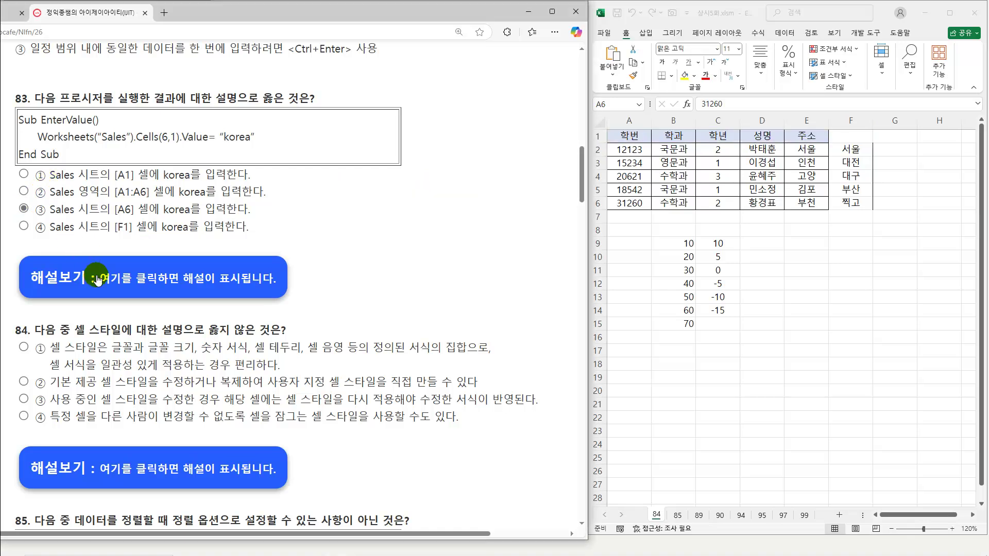
Read question 83's explanation, collapse it, and scroll down to question 84.
click(96, 283)
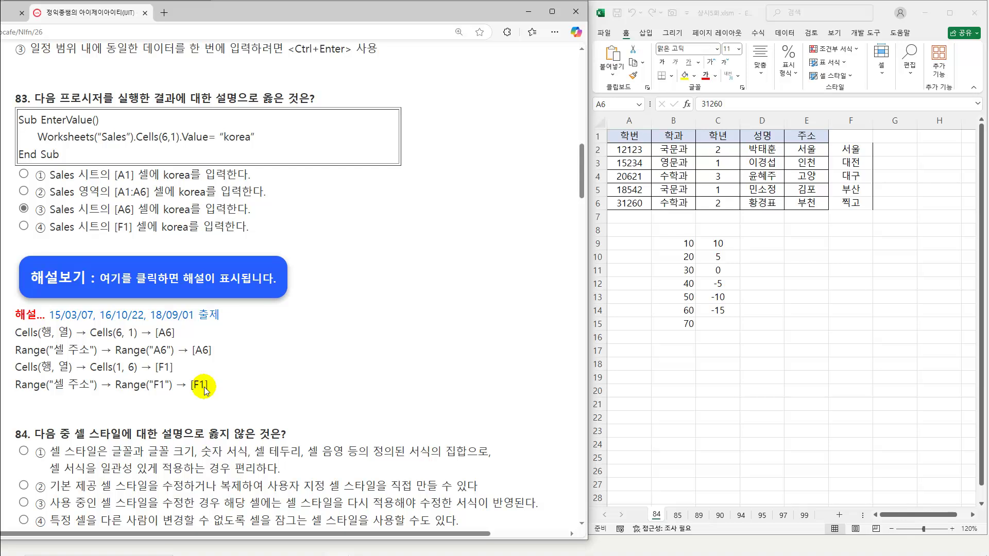
scroll(226, 383, down, 1)
click(186, 242)
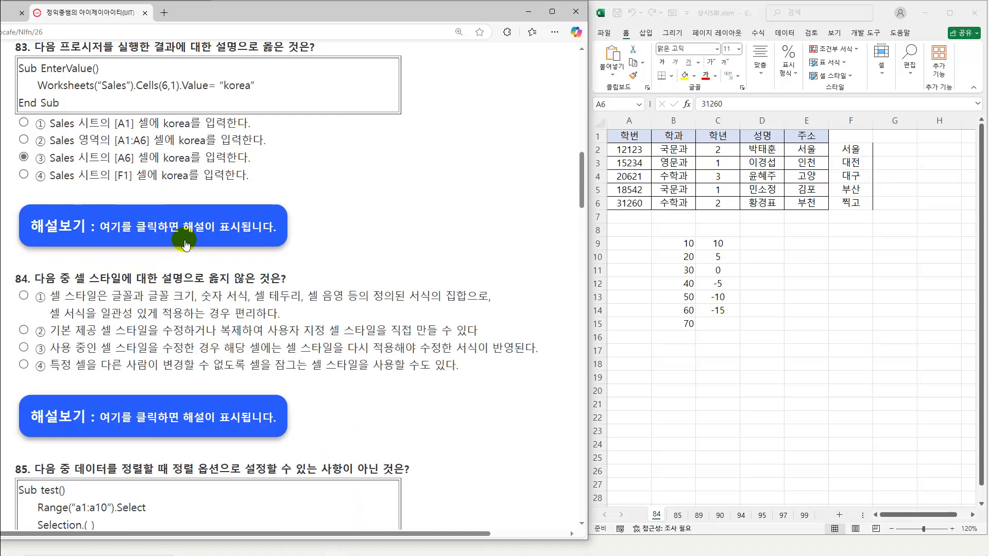
scroll(186, 243, down, 4)
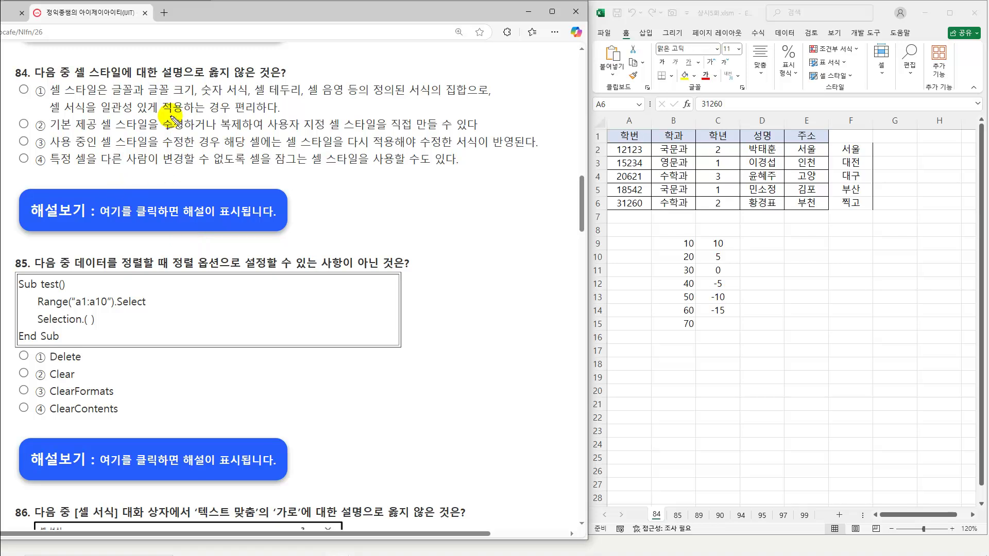
Underline question 84's 셀 스타일 wording, then delete the filled values in F2:F6.
drag(73, 80, 126, 80)
drag(211, 77, 260, 76)
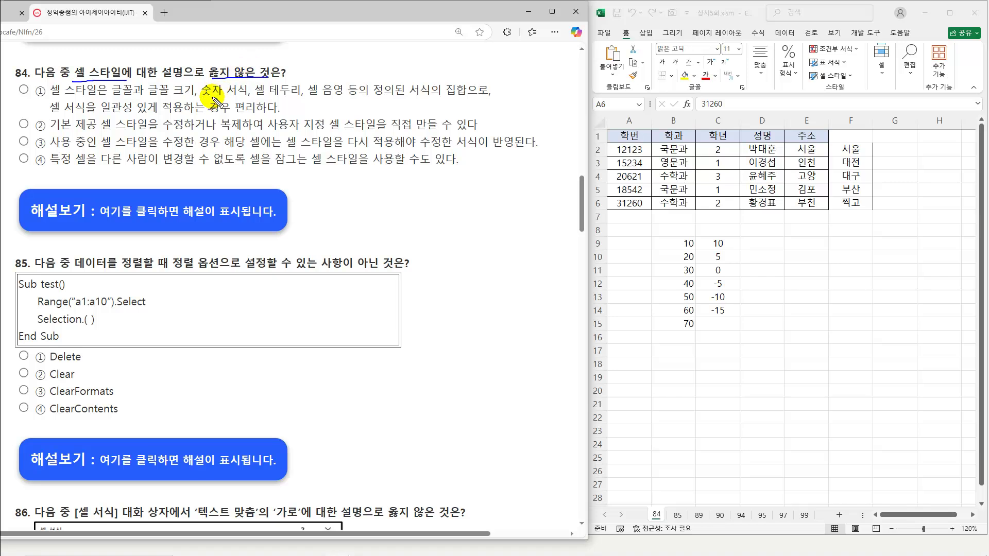
key(Escape)
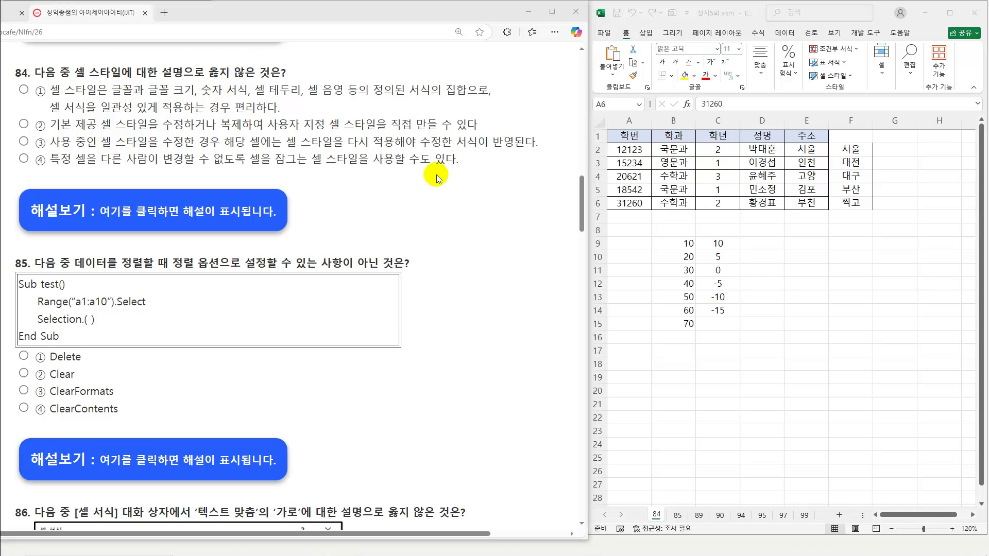
drag(850, 155, 851, 218)
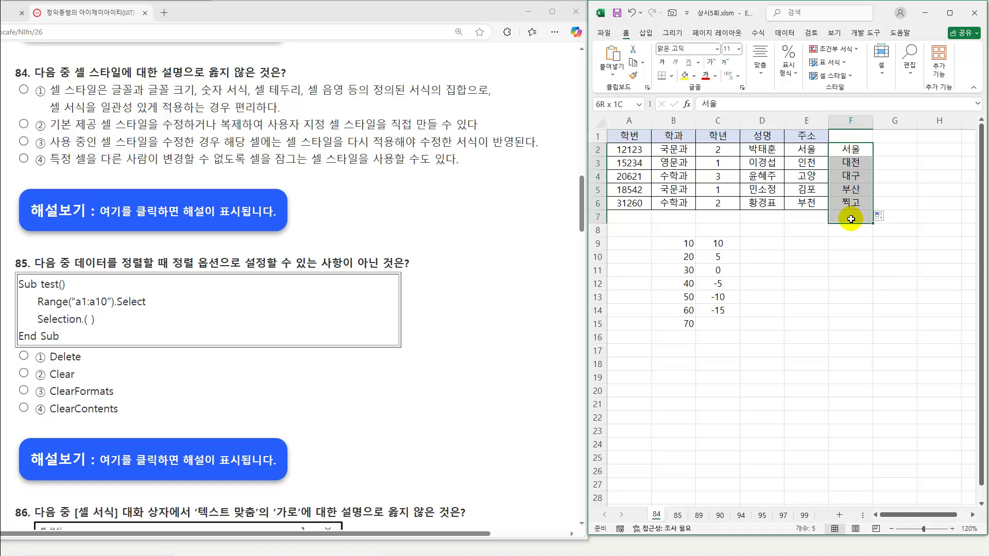
key(Delete)
Style header row A1:E1 with 20% - 강조색6 (after trying 40% - 강조색2) and show its options.
drag(630, 135, 812, 135)
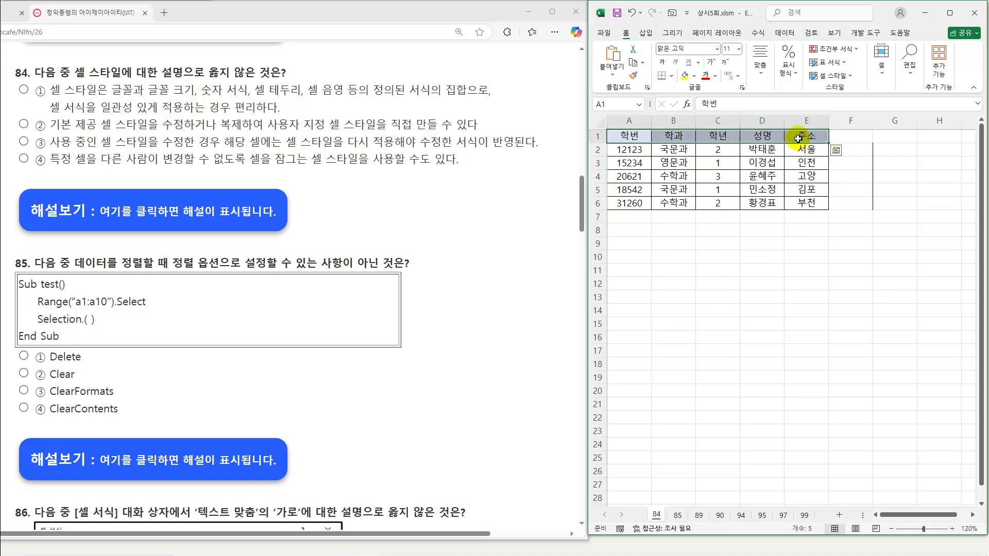
click(844, 77)
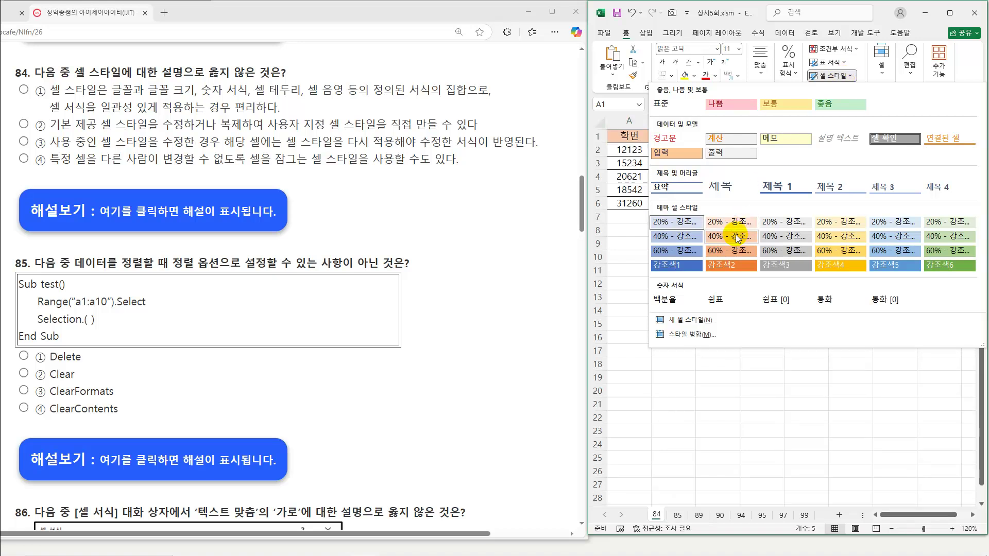
click(729, 238)
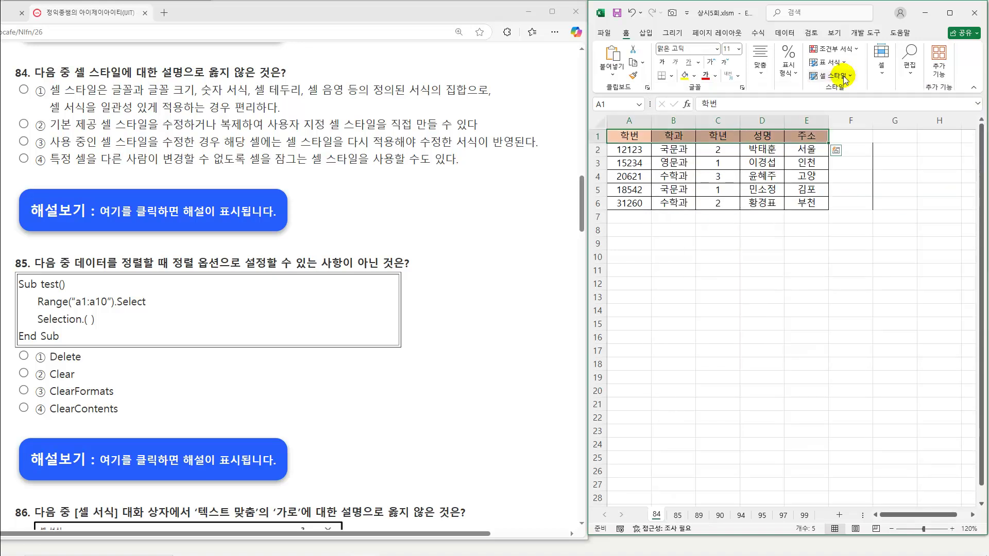
click(831, 75)
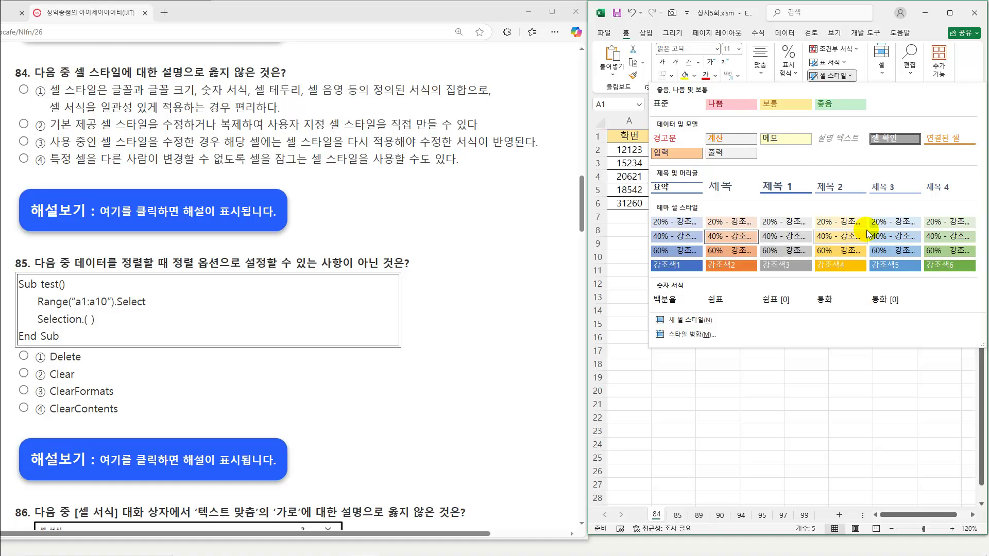
click(946, 226)
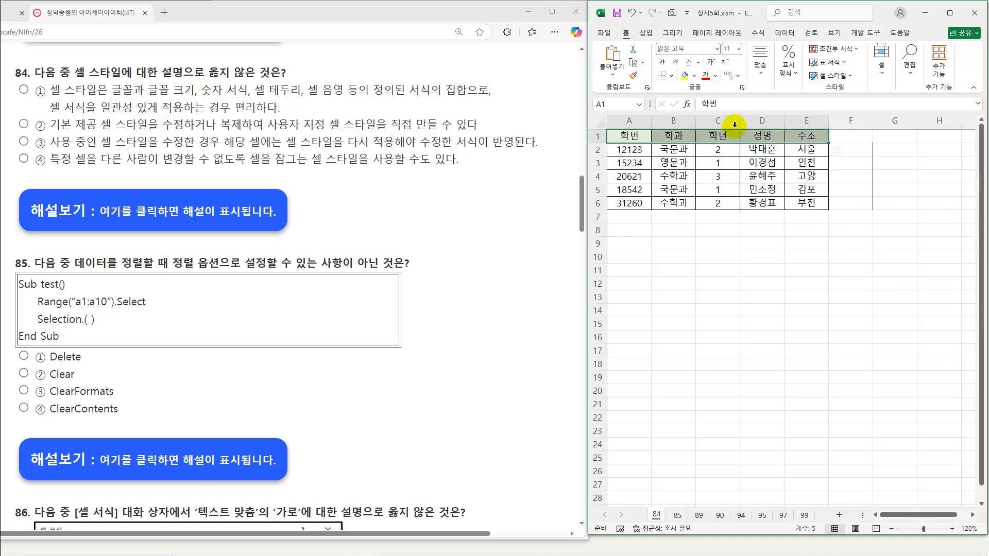
click(836, 77)
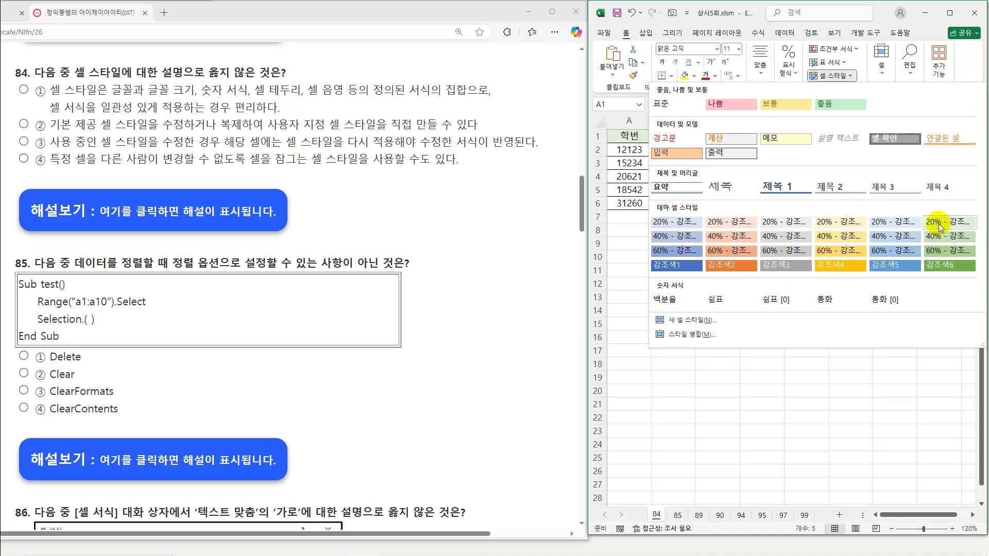
right_click(941, 227)
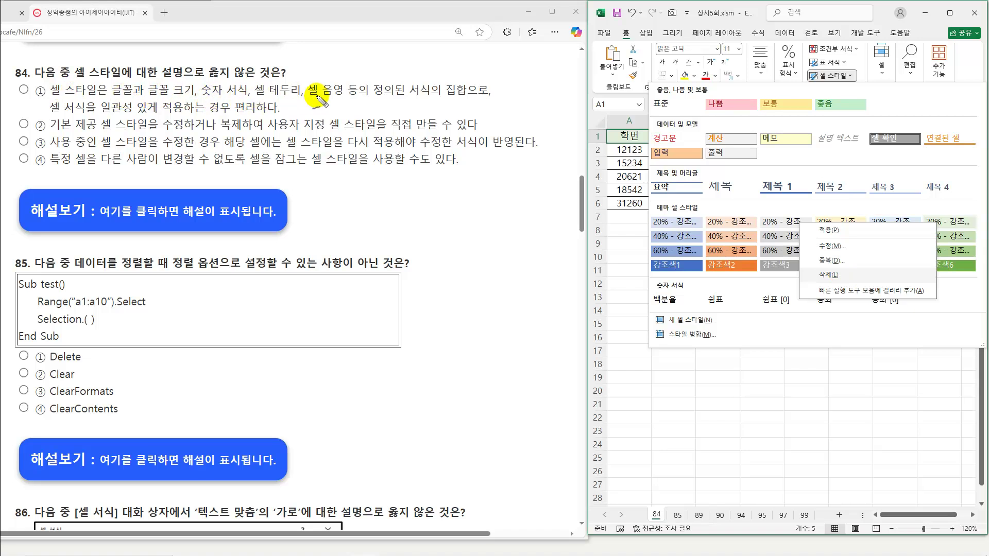
Underline question 84's definition, consistency and option ②/③ phrases, then clear the ink.
drag(372, 97, 451, 100)
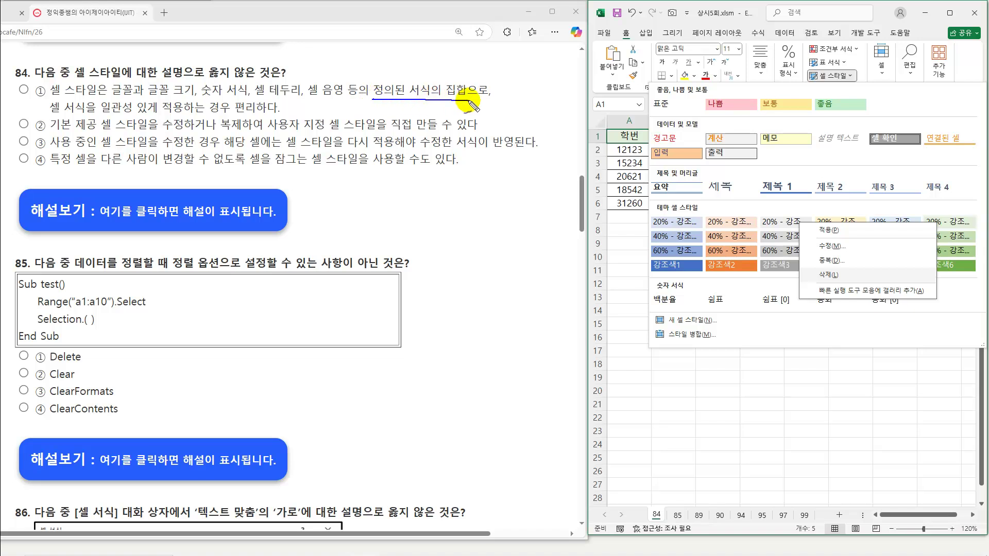
drag(49, 117, 271, 115)
drag(51, 130, 374, 135)
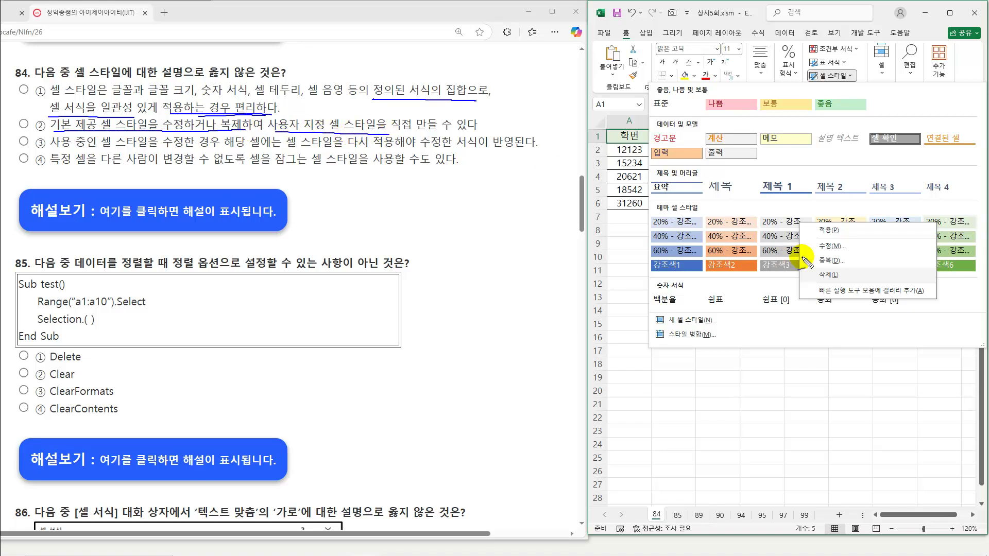
drag(868, 242, 857, 248)
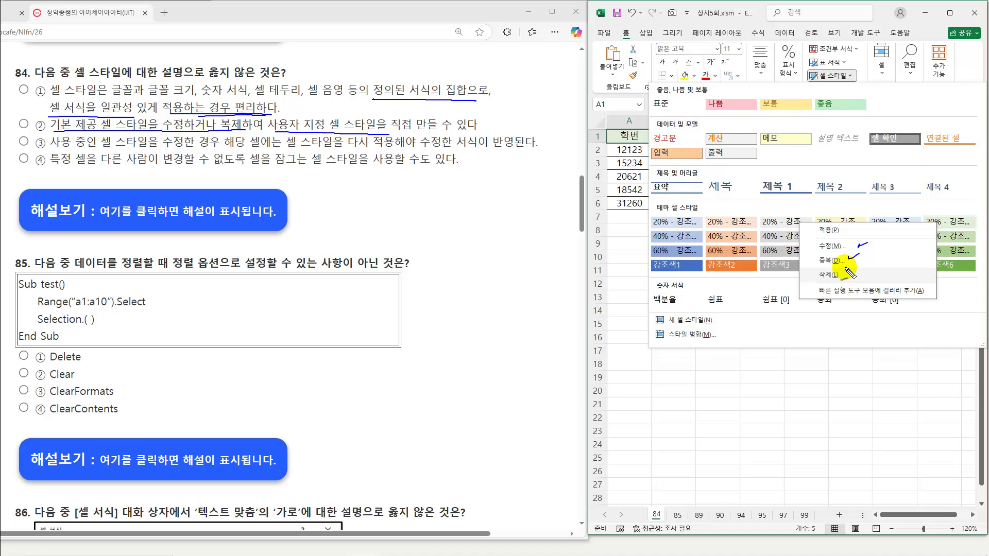
drag(389, 133, 431, 135)
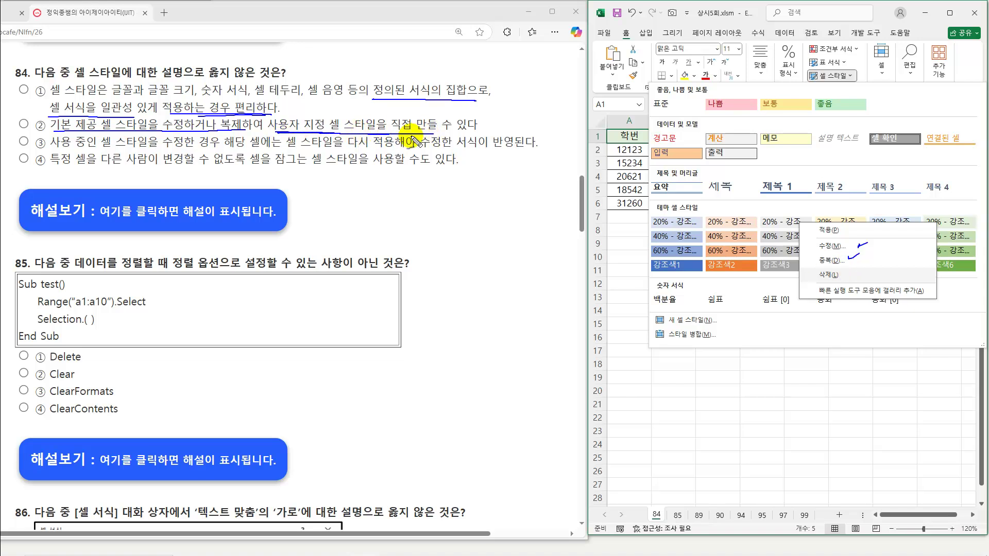
key(Escape)
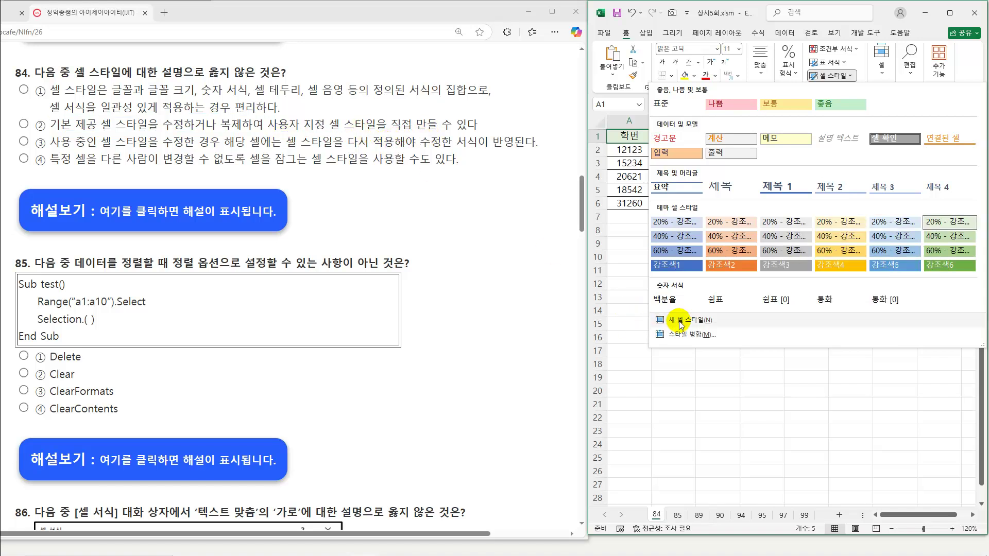
drag(668, 326, 711, 322)
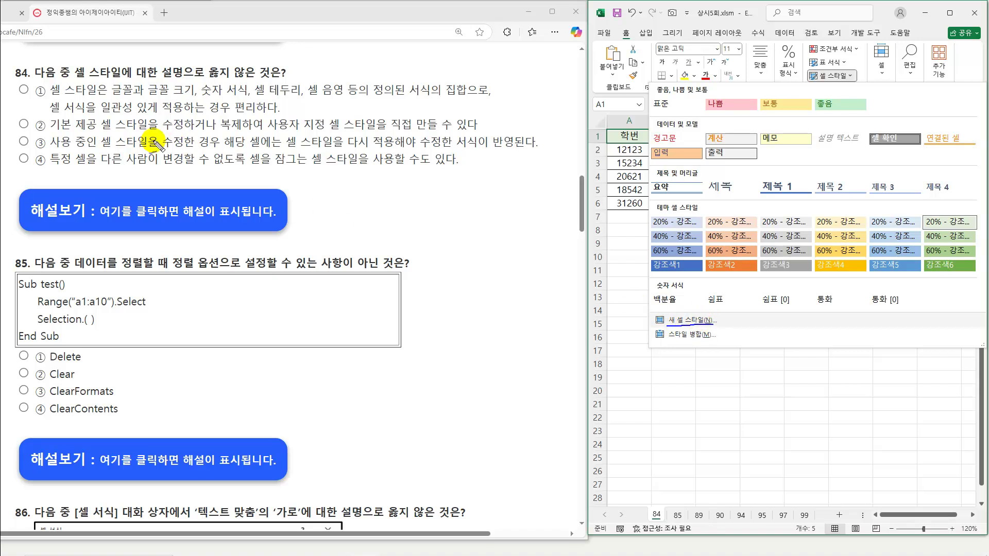
drag(56, 150, 219, 148)
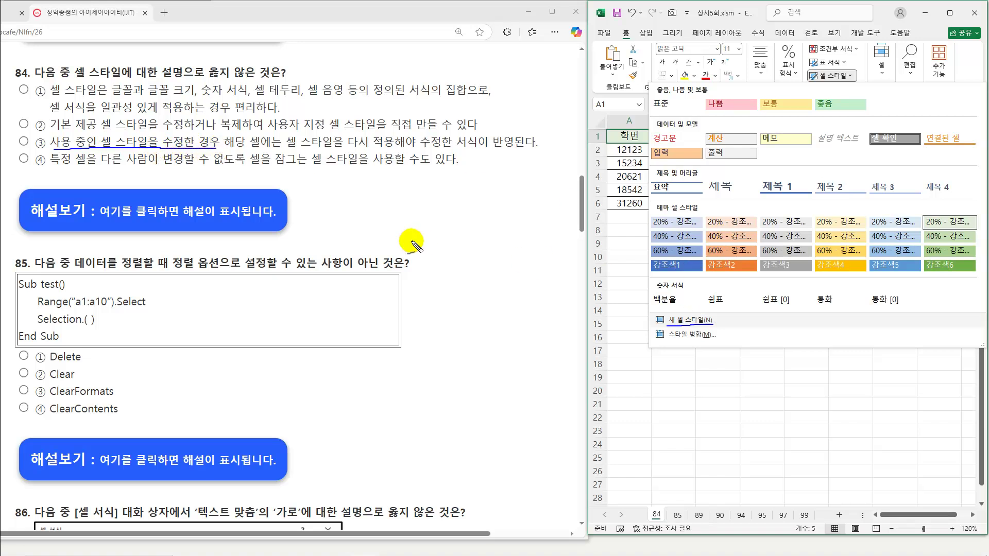
key(Escape)
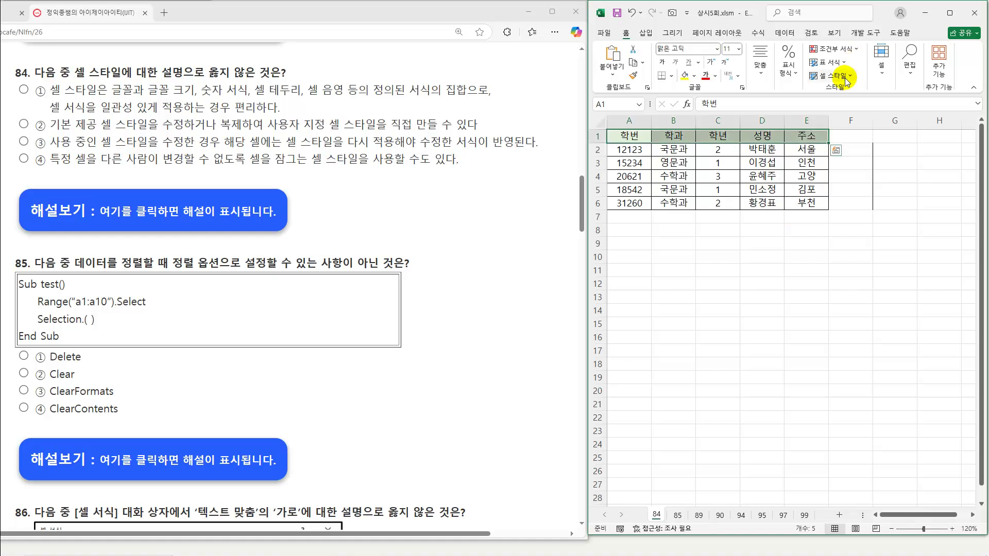
Modify the 20% - 강조색6 style's format to a yellow fill and confirm both dialogs.
click(846, 77)
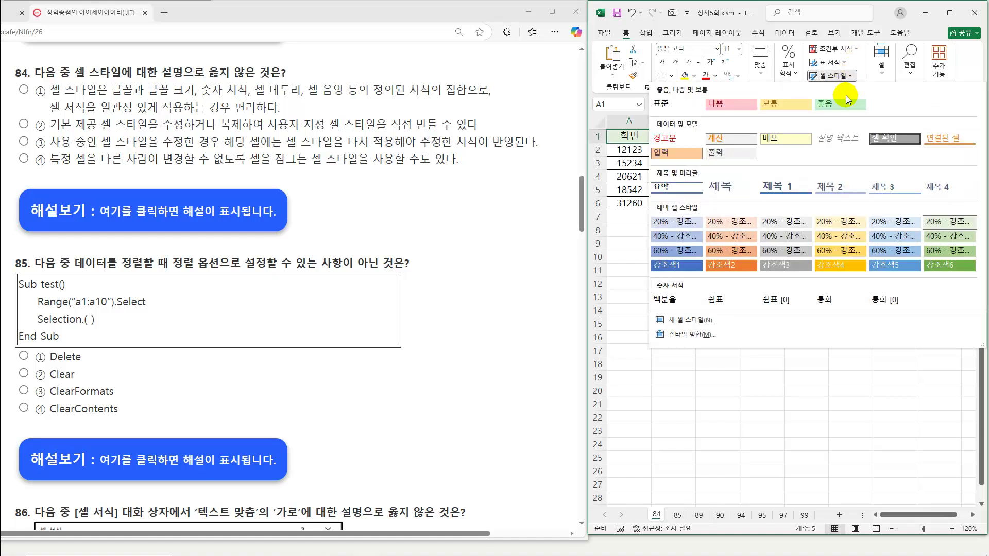
right_click(931, 222)
click(823, 241)
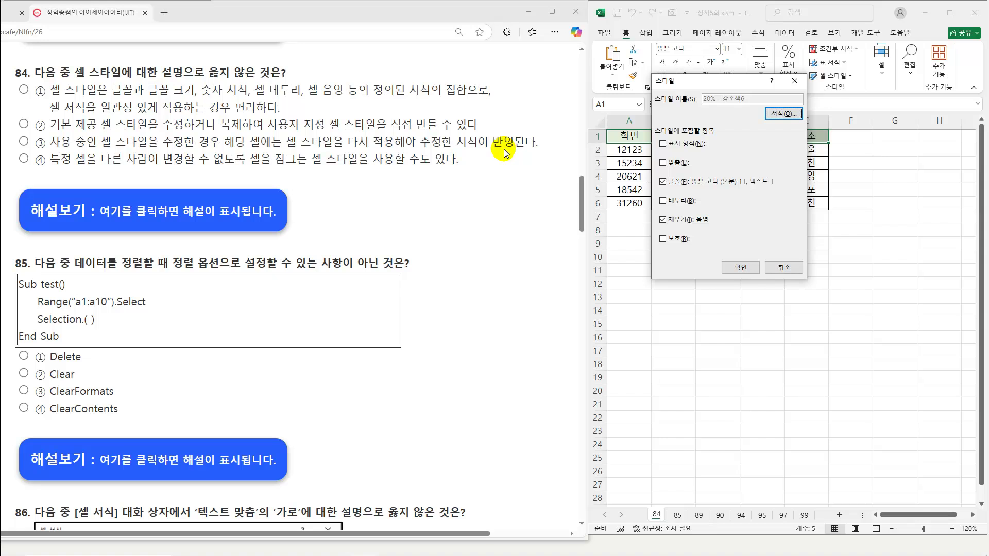
drag(715, 88, 716, 269)
click(774, 282)
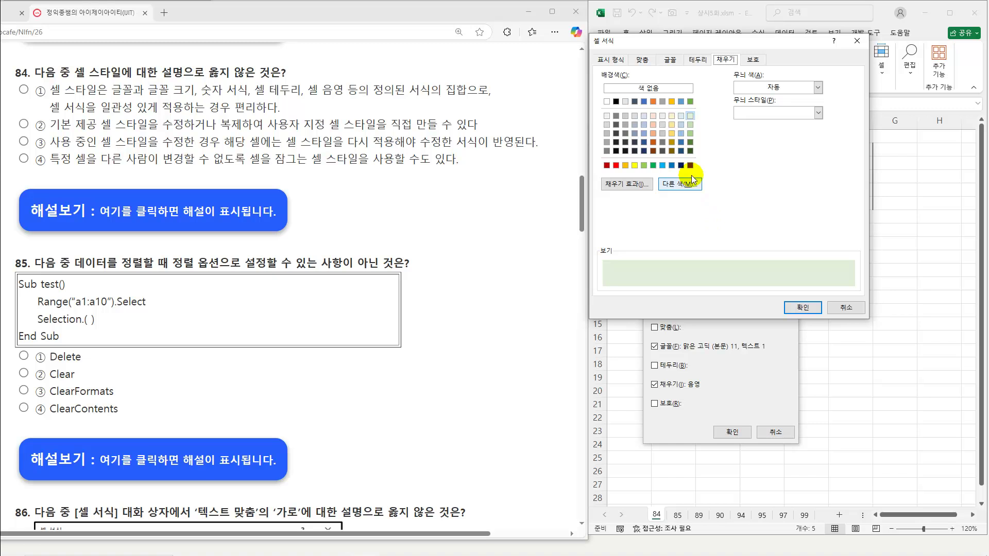
click(636, 165)
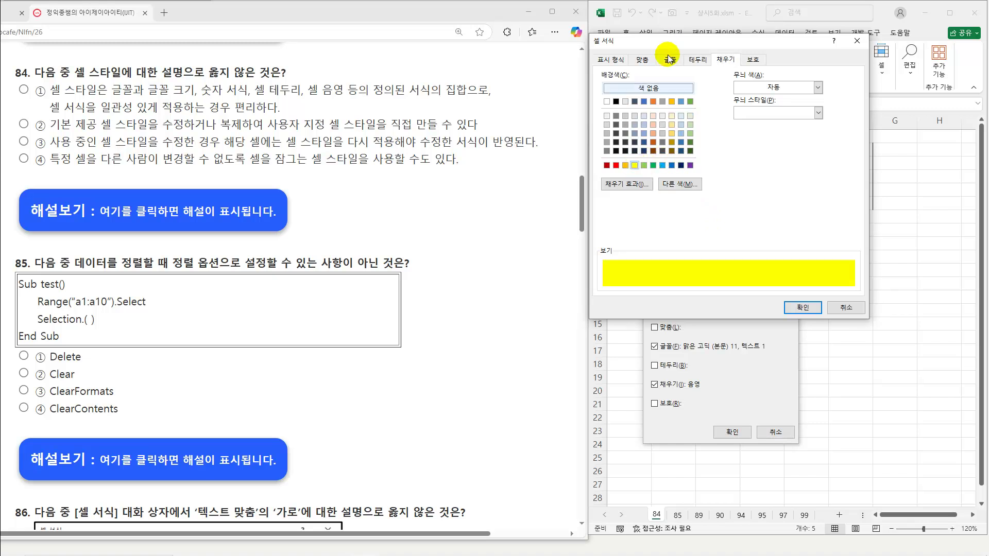
drag(667, 40, 663, 228)
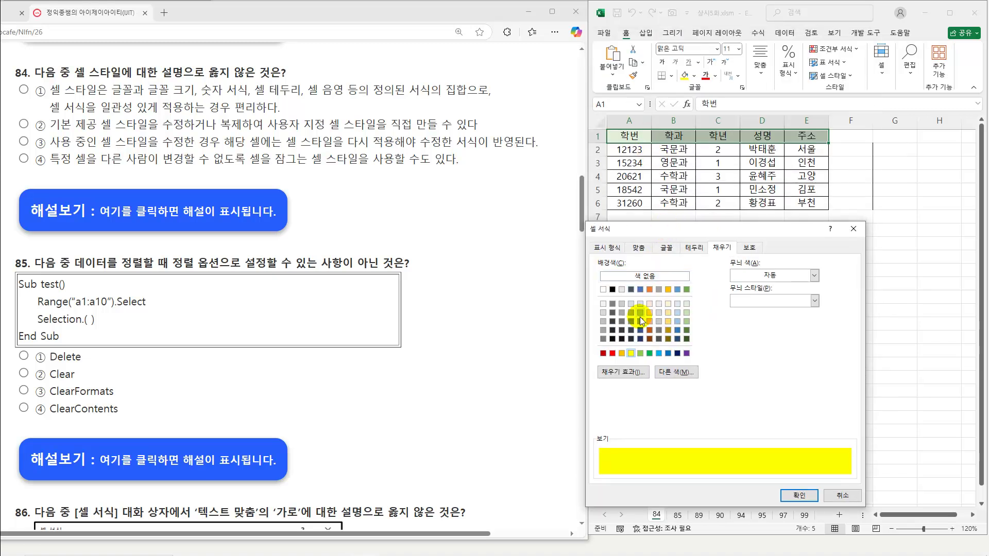
click(795, 496)
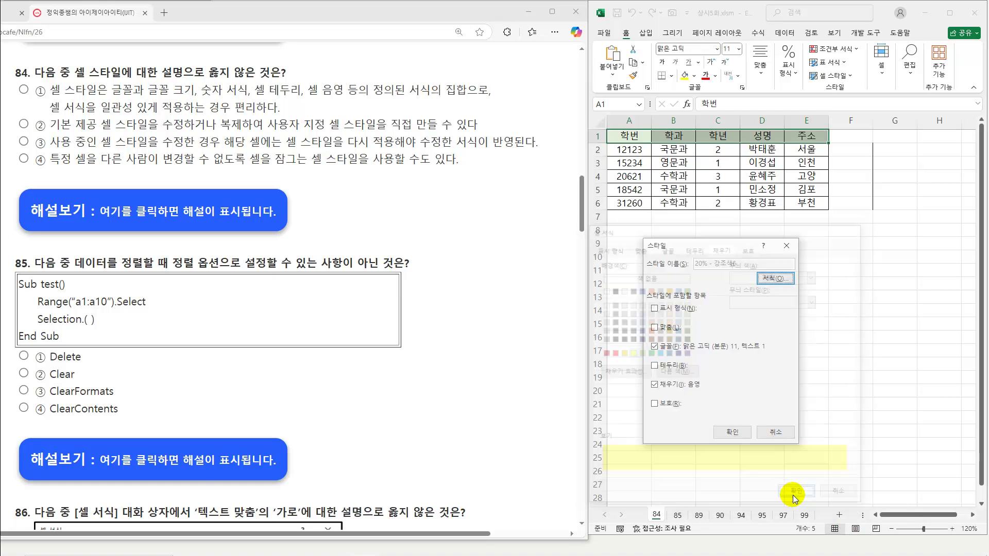
click(732, 434)
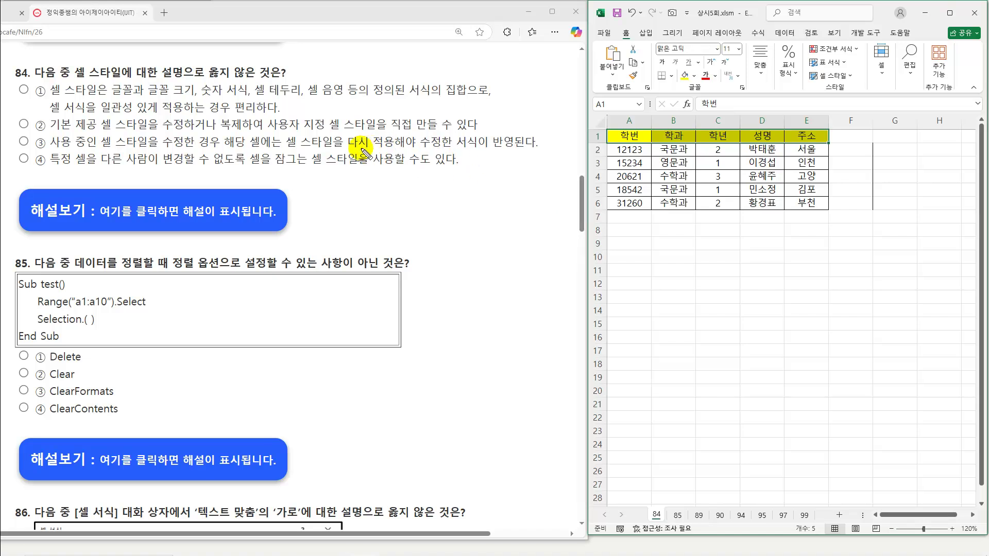
Underline option ③'s re-apply claim and option ④'s cell-locking phrase, then clear the ink.
mouse_move(357, 150)
mouse_down()
mouse_move(554, 149)
mouse_move(542, 148)
mouse_up()
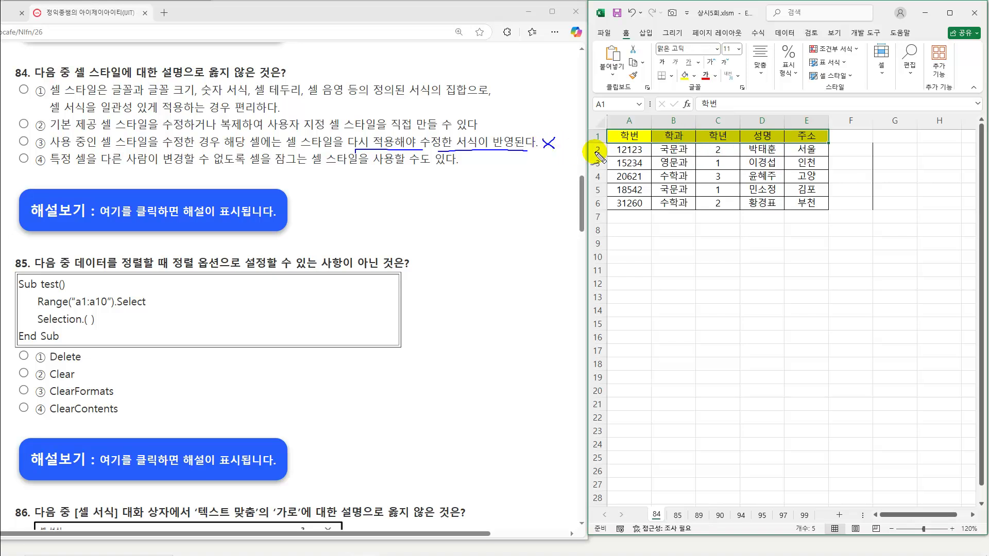
drag(50, 165, 411, 164)
key(Escape)
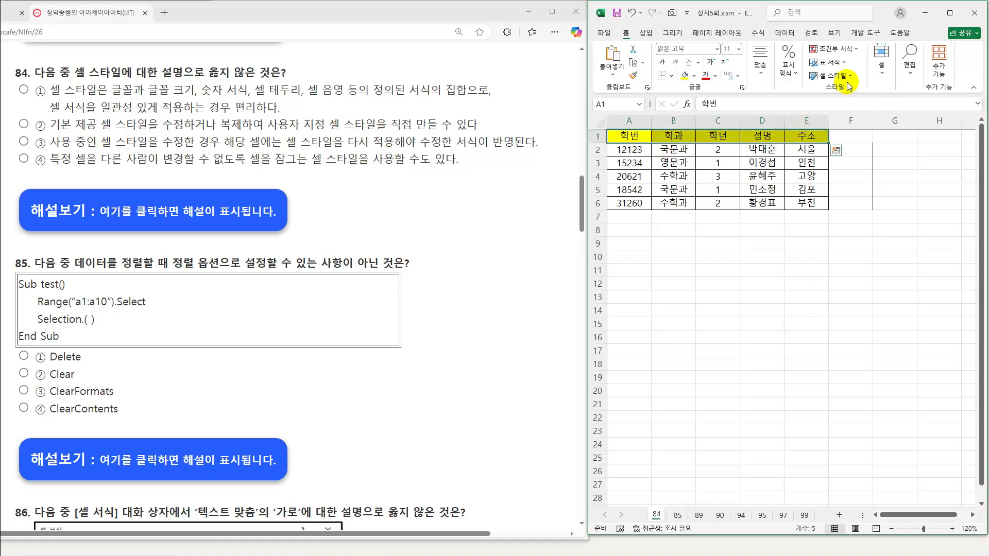
Open Modify for the 20% - 강조색6 style and cancel without changes.
click(831, 76)
right_click(938, 224)
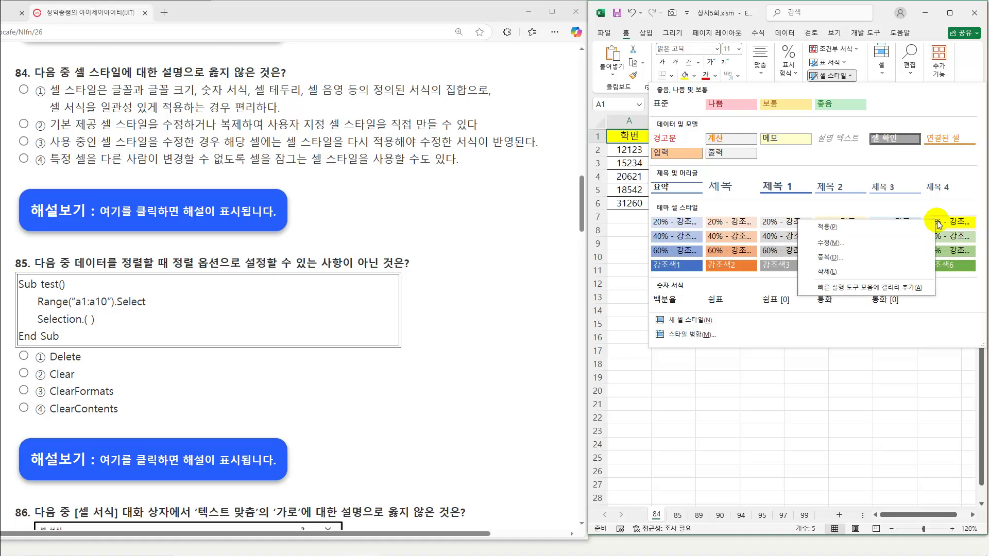
click(873, 248)
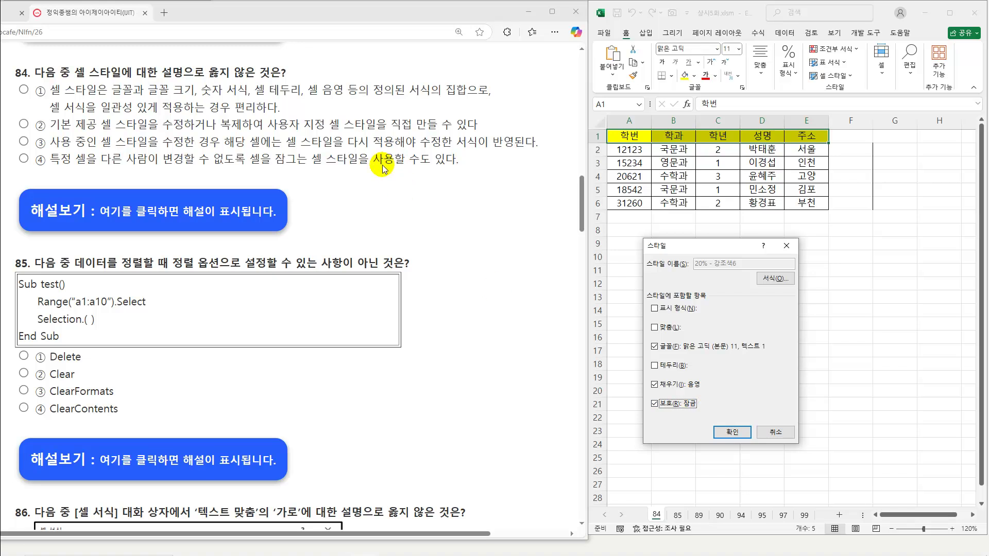
click(777, 433)
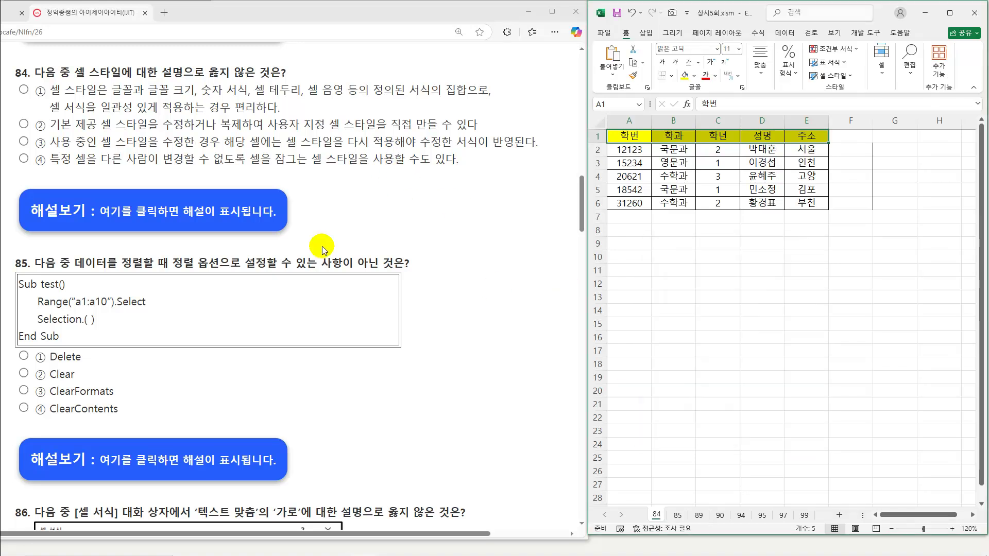
Reveal question 84's explanation, underline it, and mark option ③ as the answer.
click(223, 214)
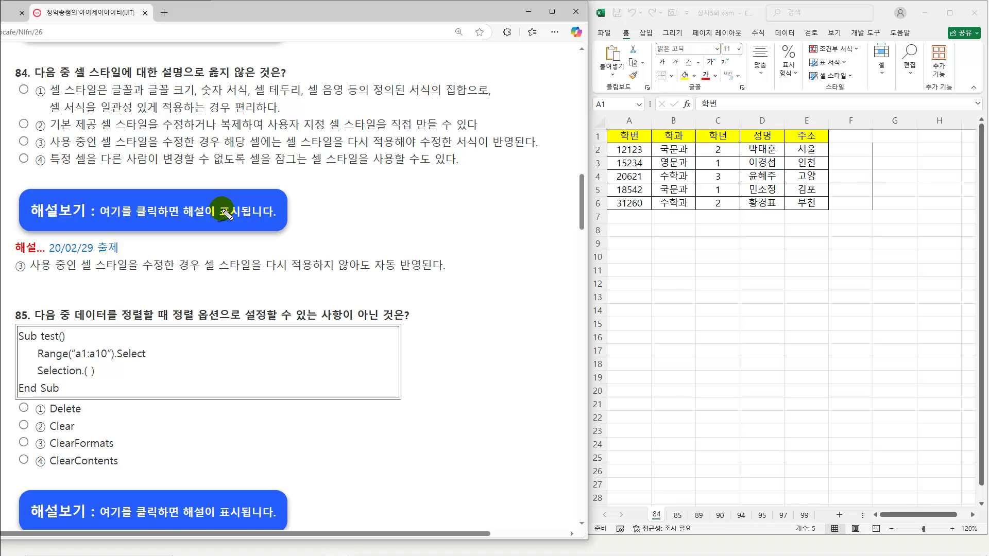
drag(35, 274, 436, 276)
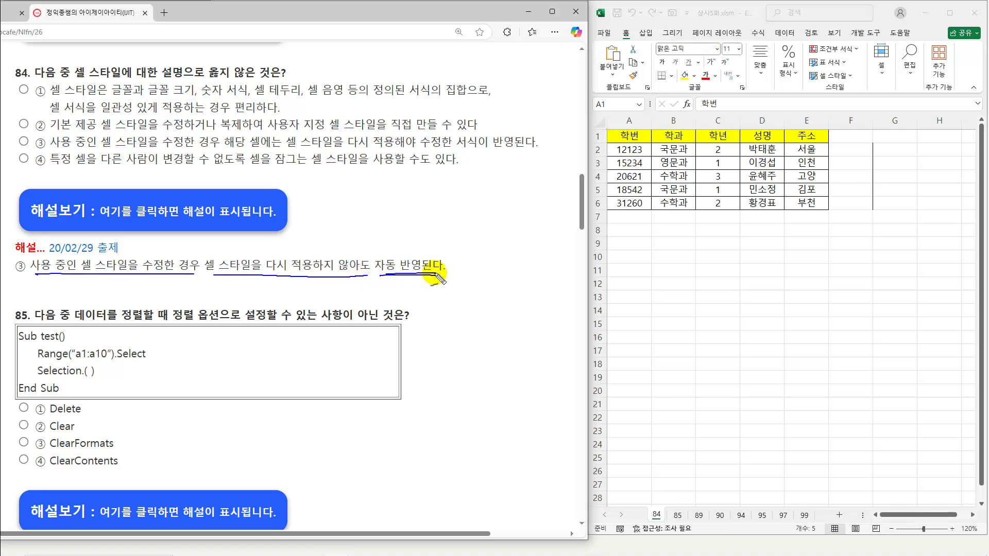
drag(14, 136, 30, 133)
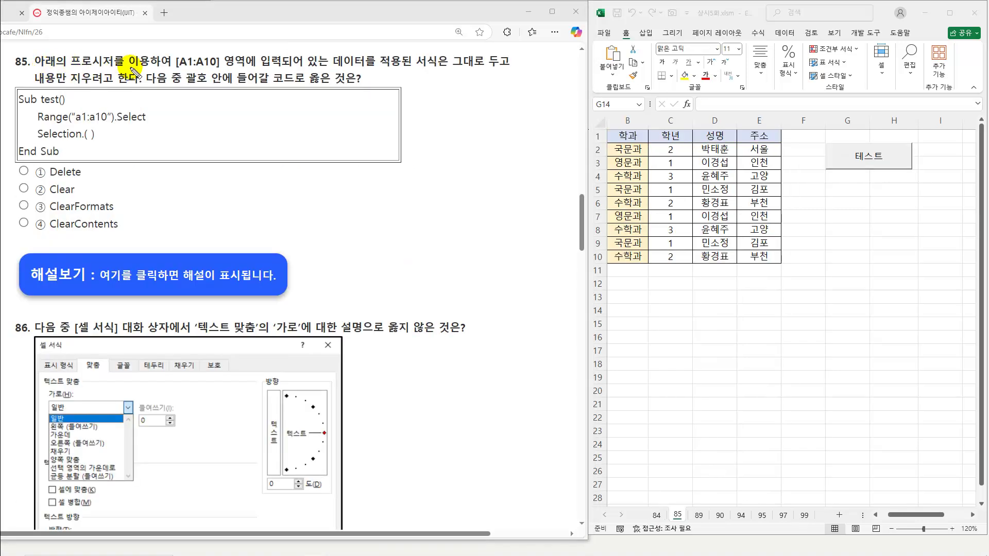
Underline question 85's [A1:A10], keep-formatting phrase and the Clear, ClearFormats, ClearContents options.
drag(180, 69, 220, 69)
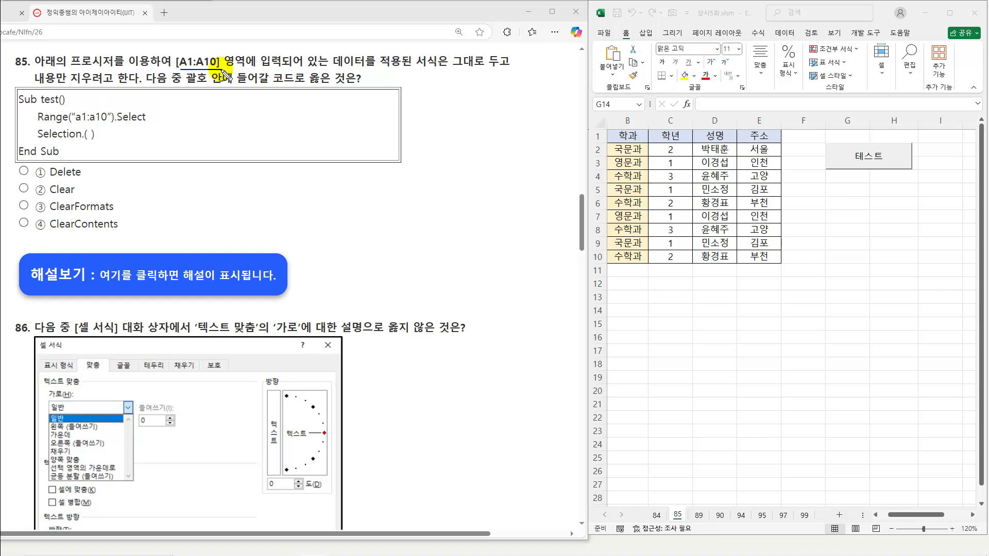
drag(379, 68, 494, 71)
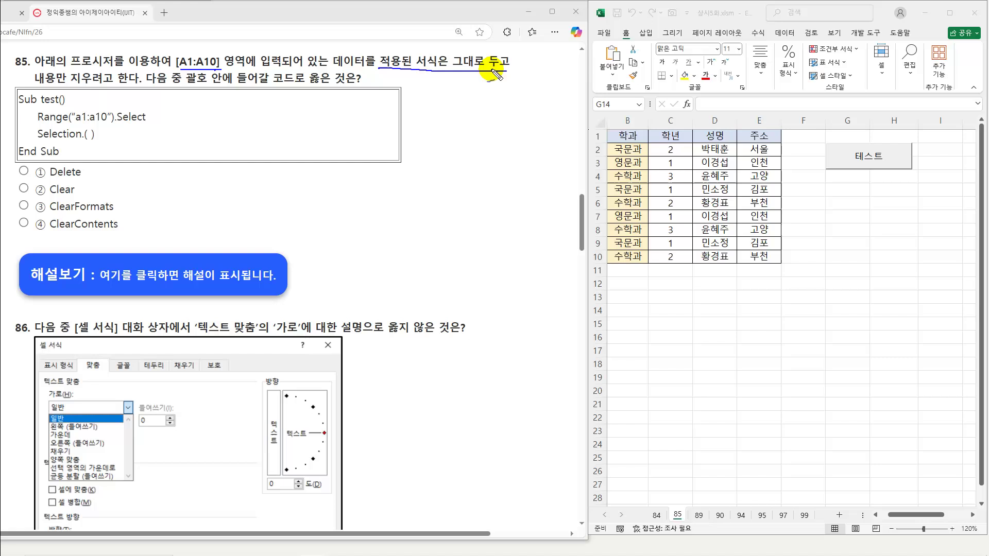
drag(40, 84, 113, 84)
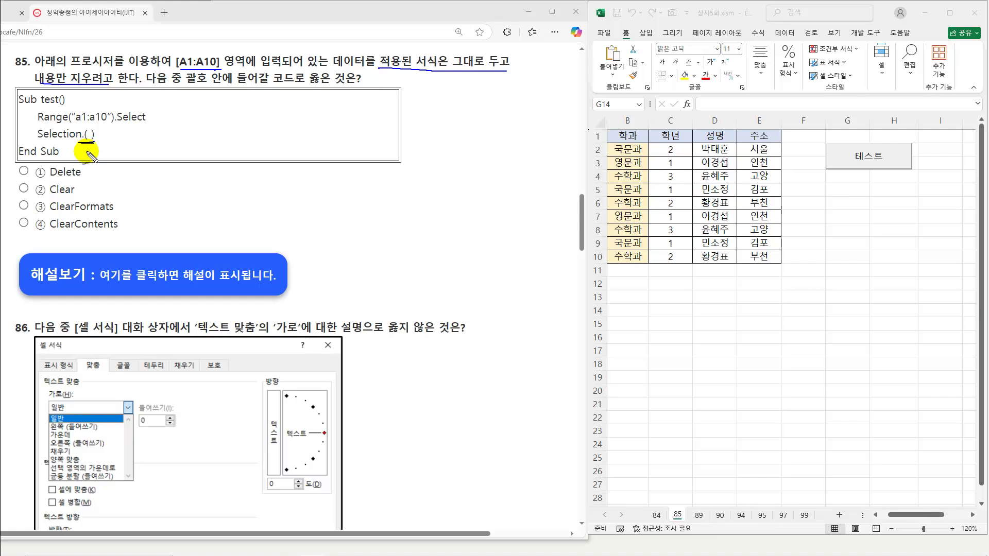
drag(50, 197, 116, 215)
drag(54, 233, 125, 234)
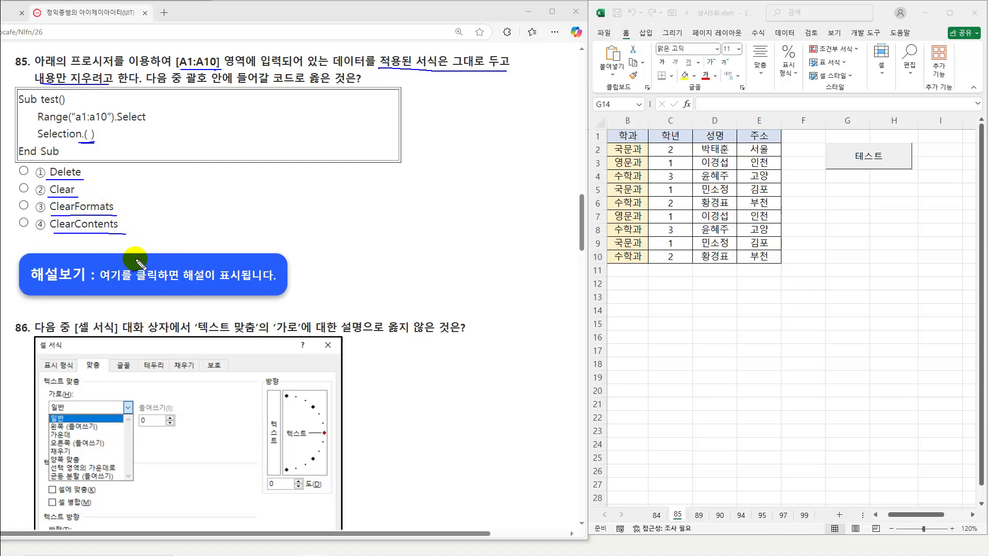
Show question 85's explanation and underline its ClearContents answer and Delete/Clear/ClearFormats notes.
click(140, 282)
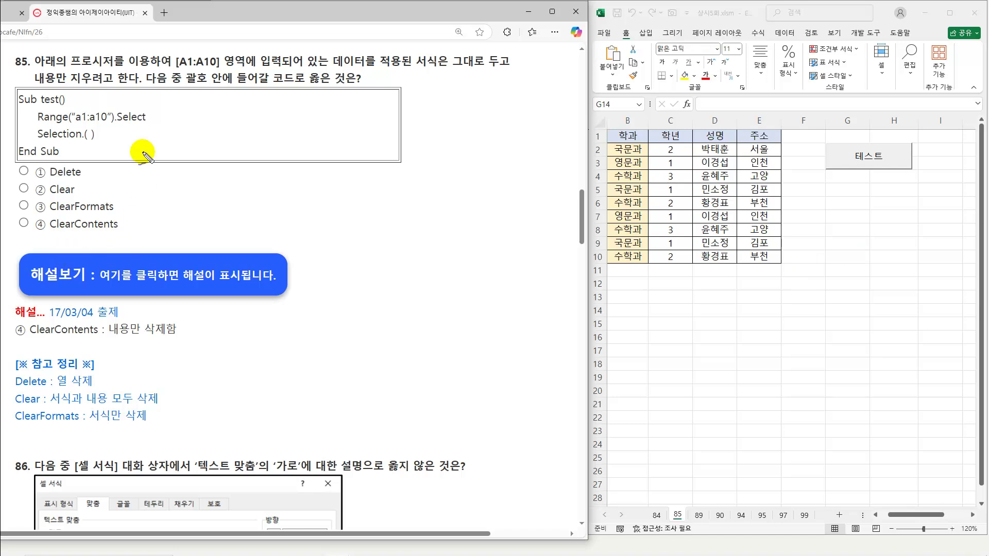
drag(39, 86, 112, 87)
drag(50, 232, 120, 232)
drag(48, 338, 171, 340)
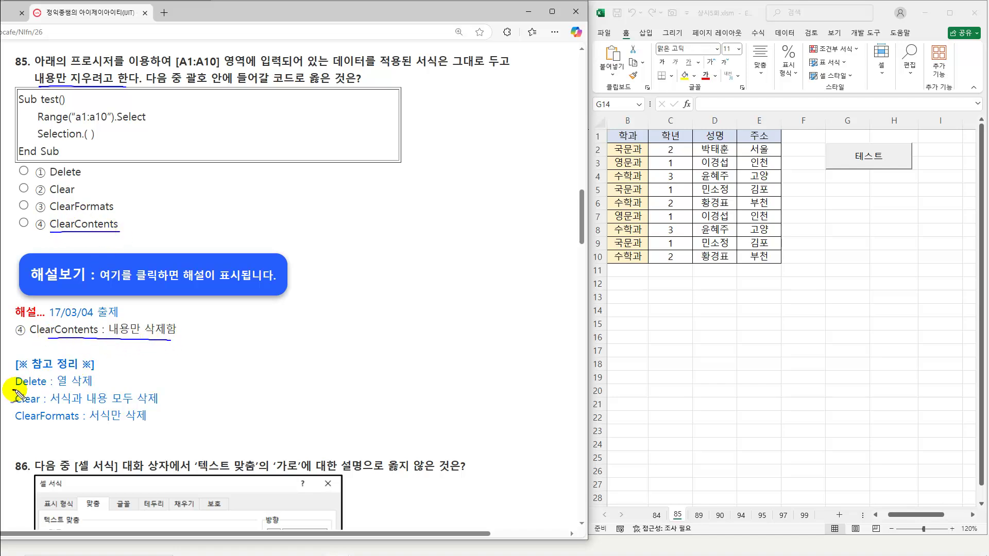
drag(13, 391, 98, 391)
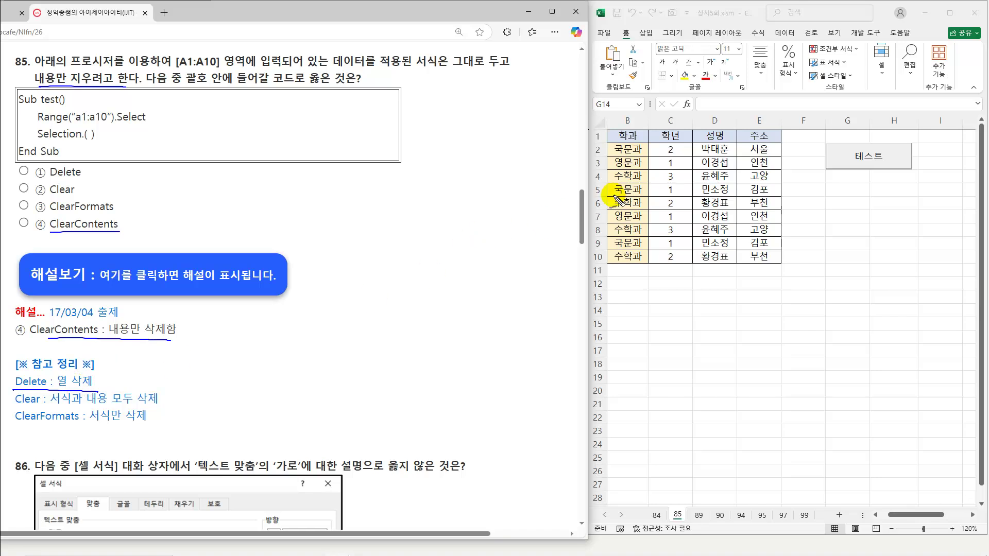
drag(15, 407, 147, 407)
drag(28, 424, 141, 427)
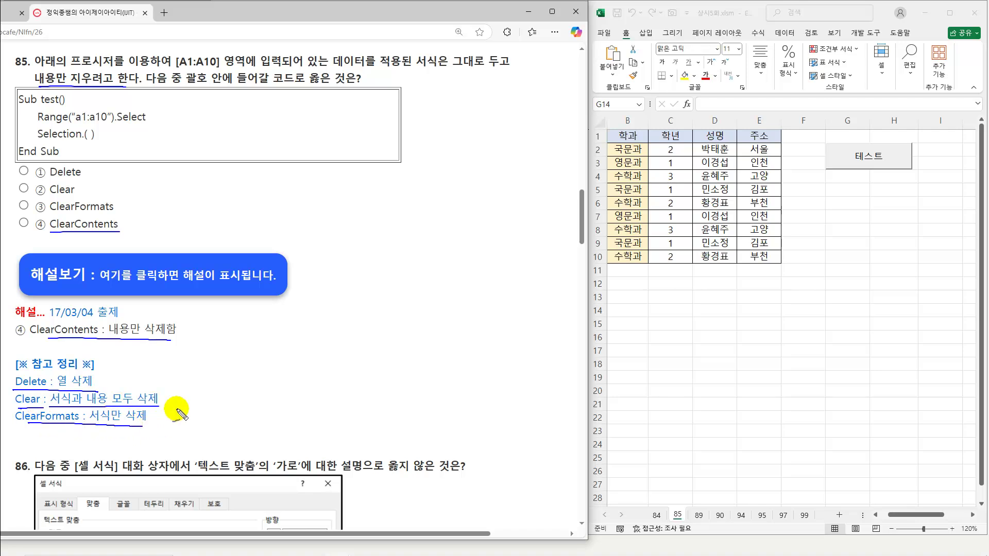
key(Escape)
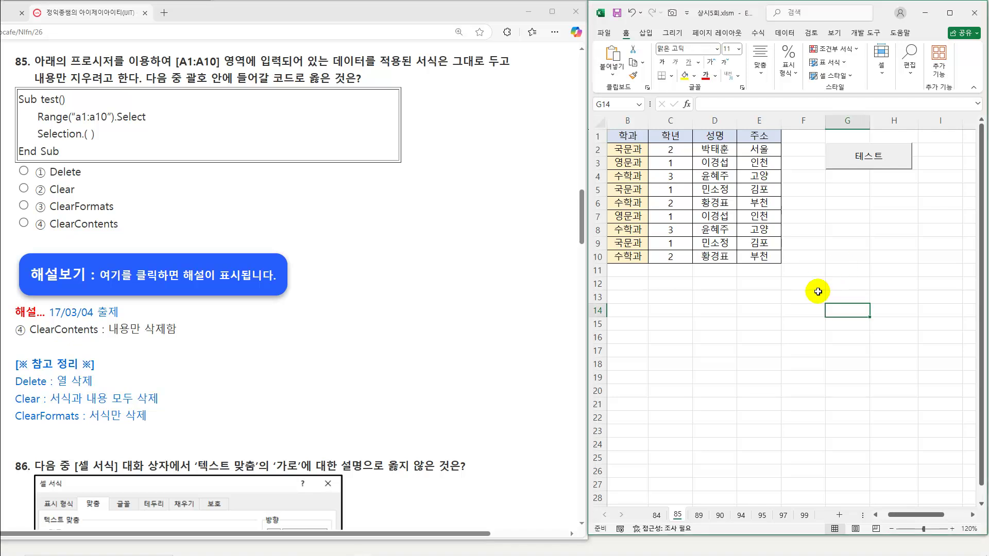
In design mode, view the 테스트 macro's A1:A10 selection and Selection.Delete lines, then close VBA.
click(866, 33)
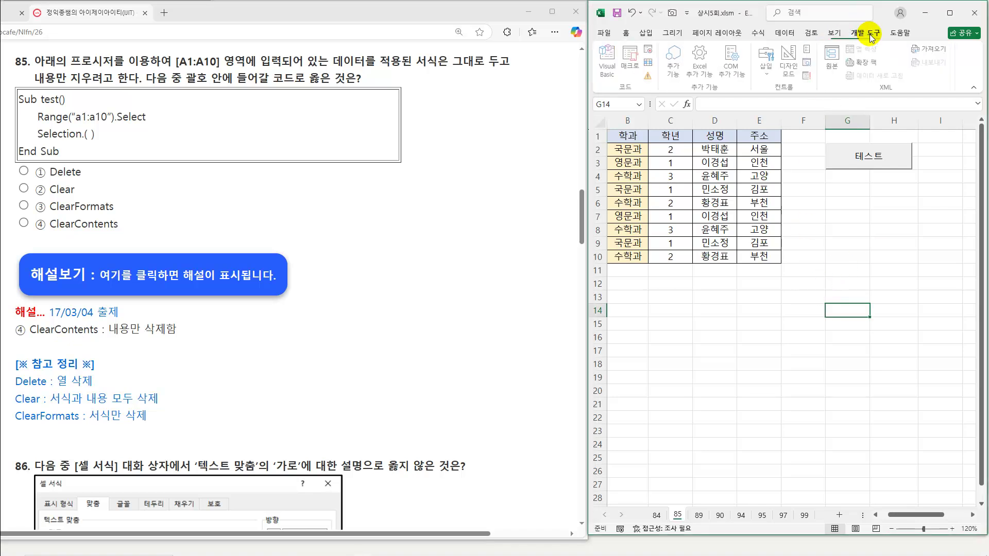
click(788, 66)
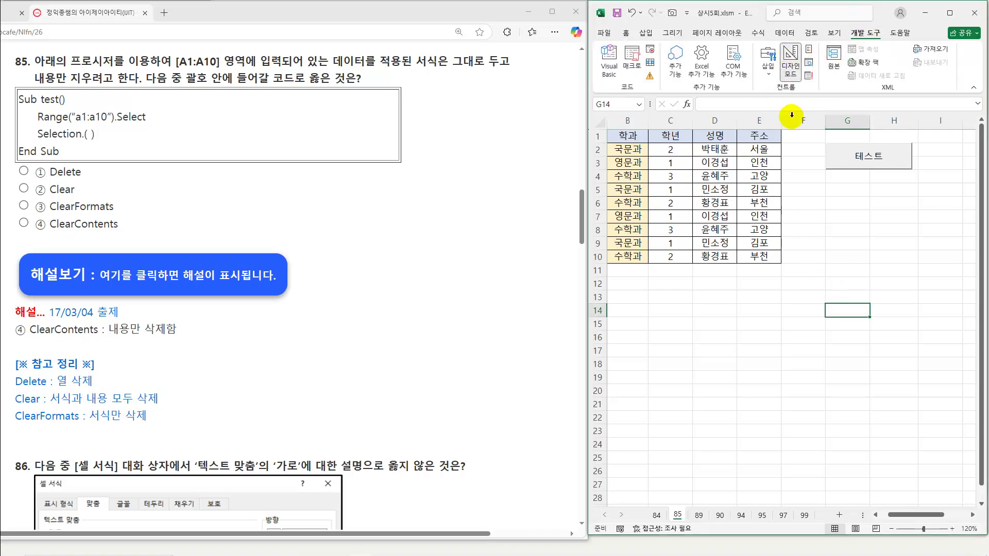
double_click(852, 159)
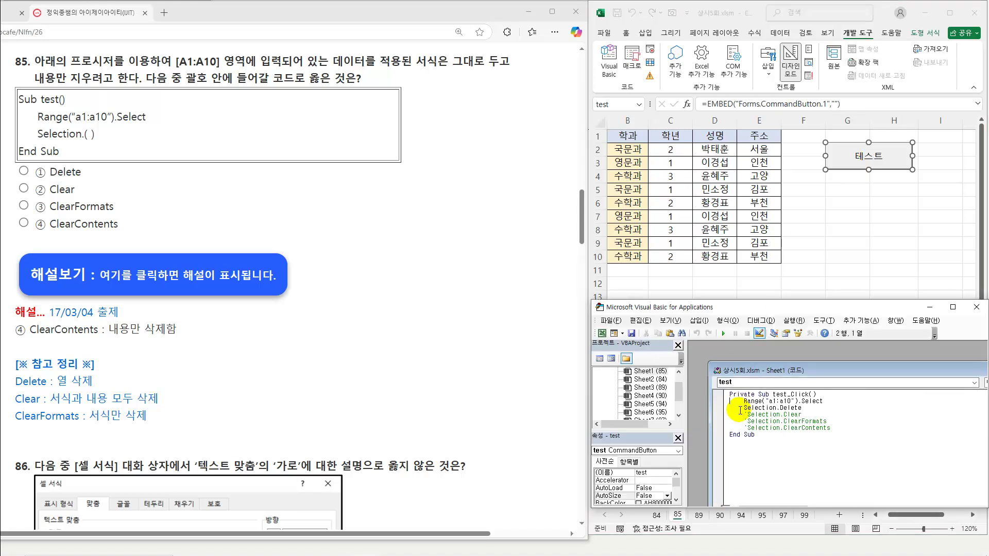
drag(745, 401, 838, 401)
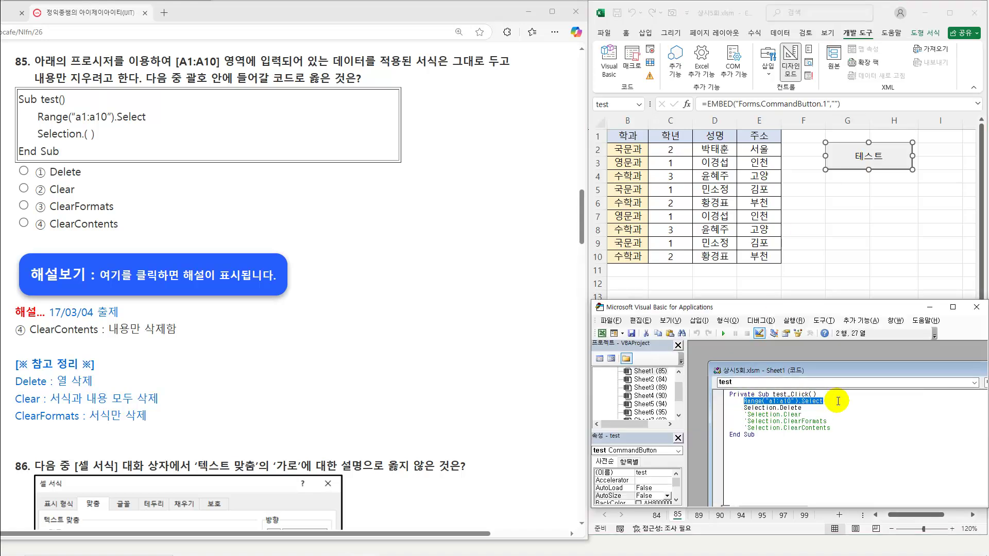
click(842, 409)
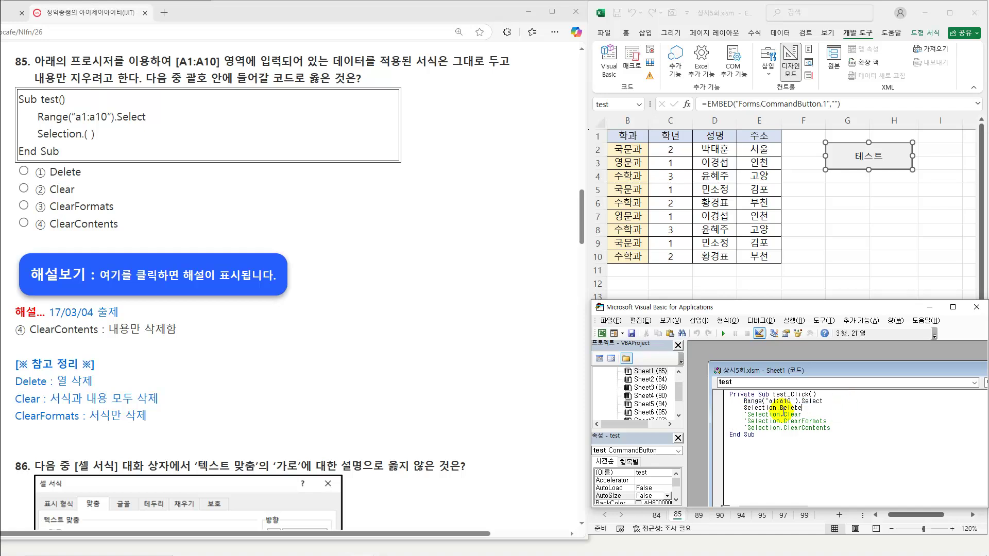
shift+click(774, 408)
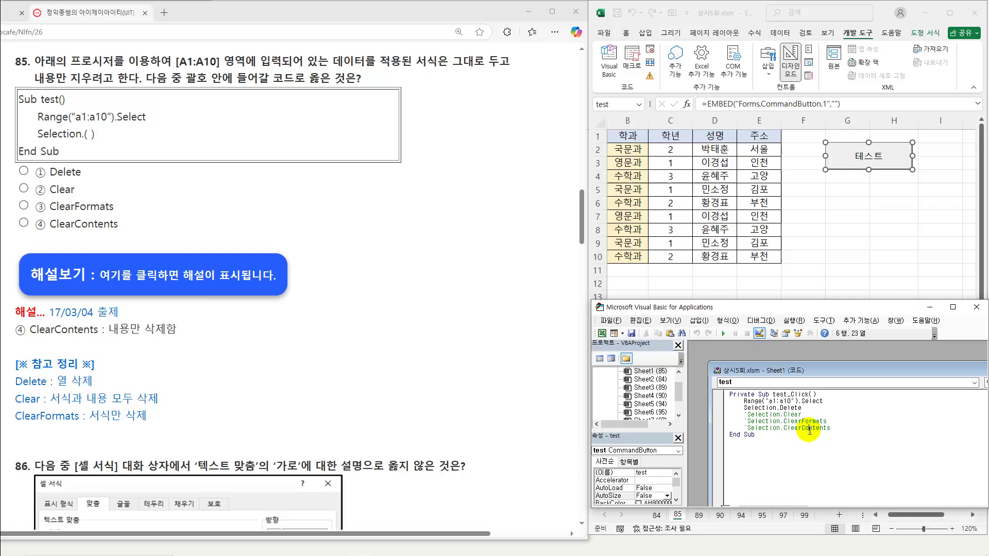
drag(744, 408, 807, 407)
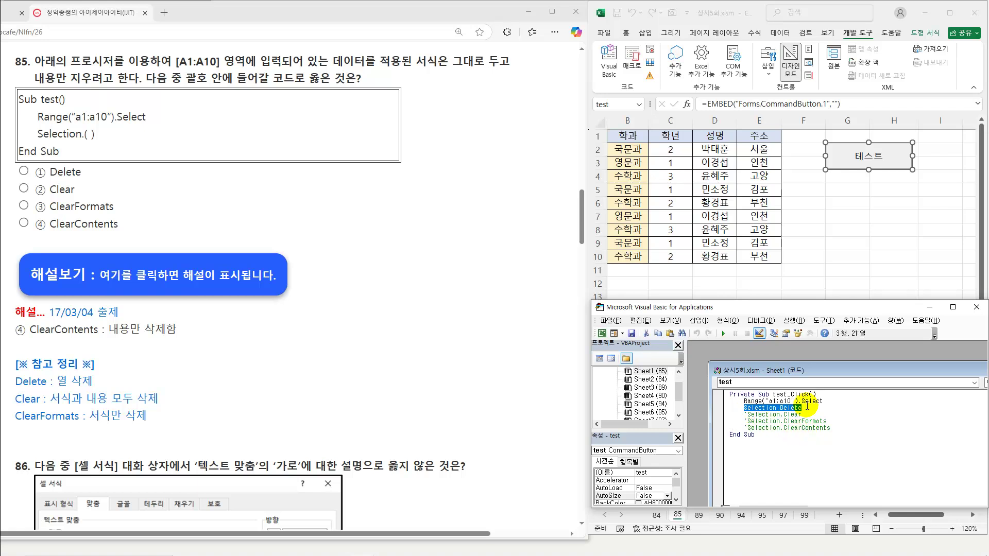
click(976, 307)
click(848, 243)
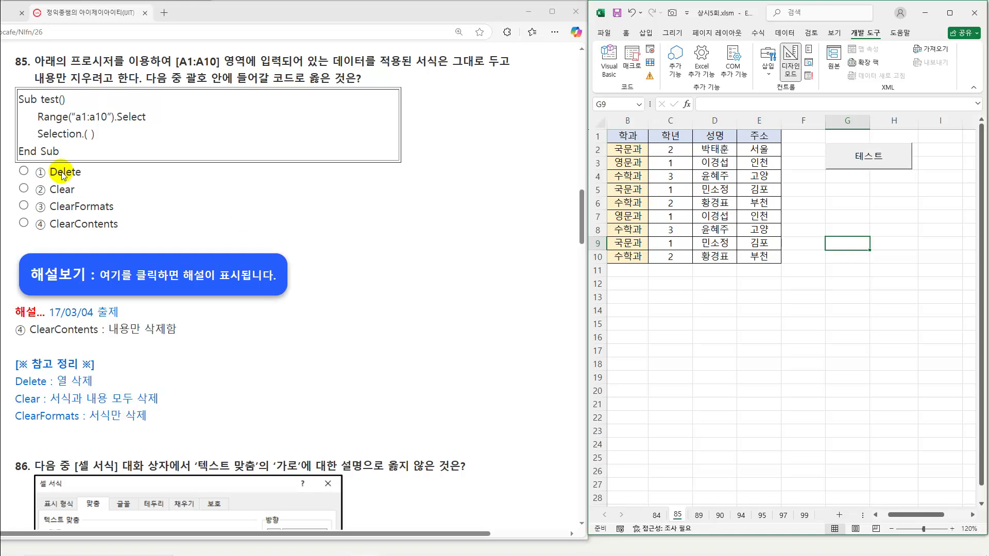
Exit design mode and run 테스트 twice, deleting the 학과 and 학년 columns.
click(791, 83)
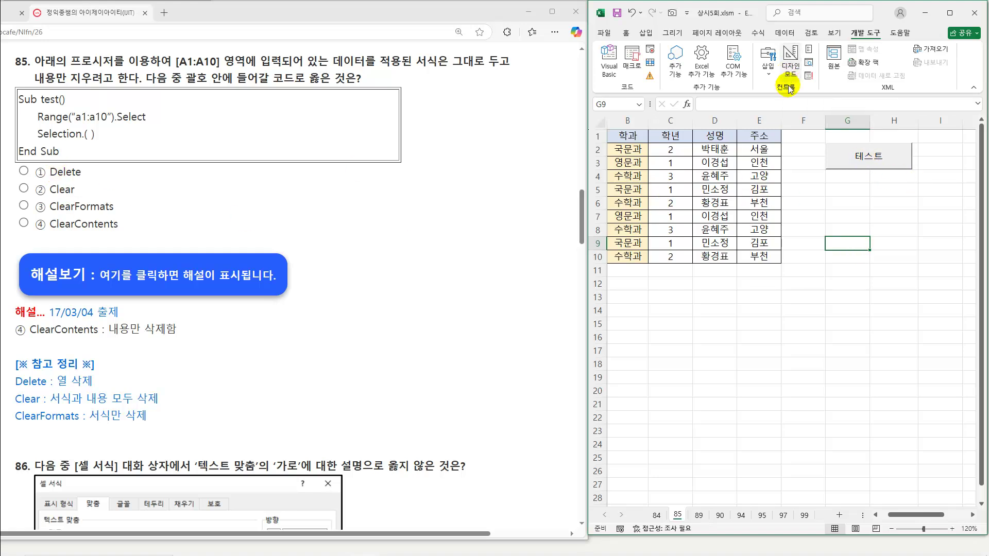
click(866, 164)
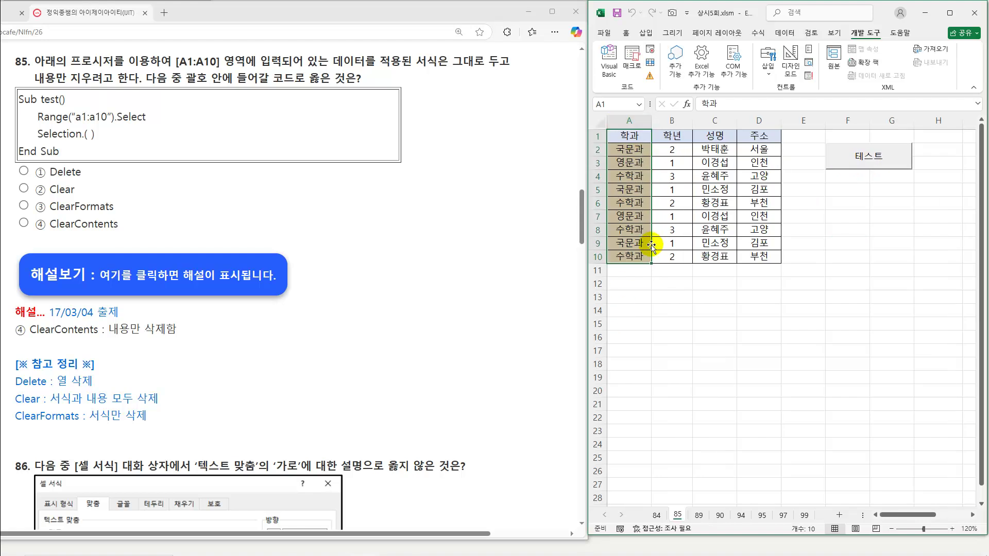
click(872, 158)
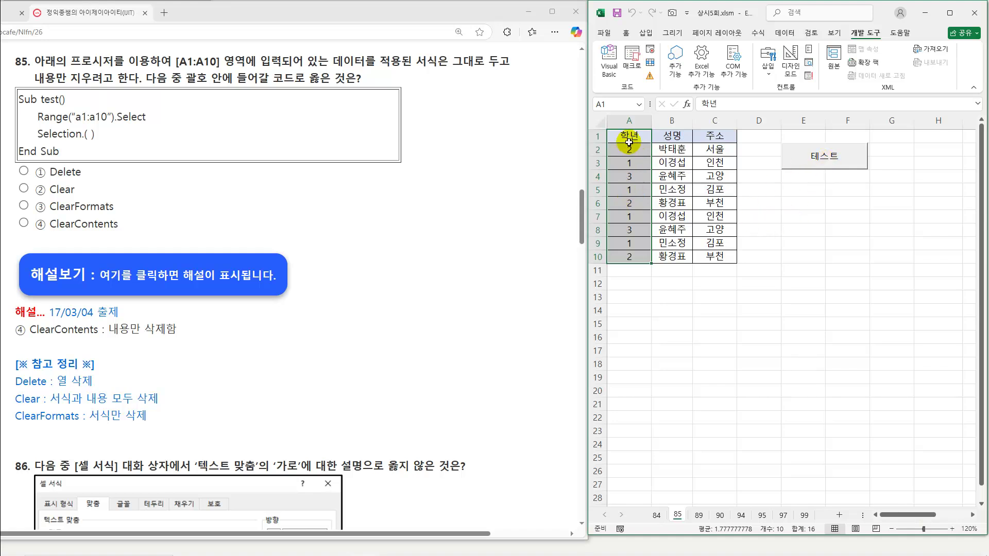
click(817, 156)
In design mode, comment out Selection.Delete and enable Selection.Clear in the 테스트 code.
click(790, 61)
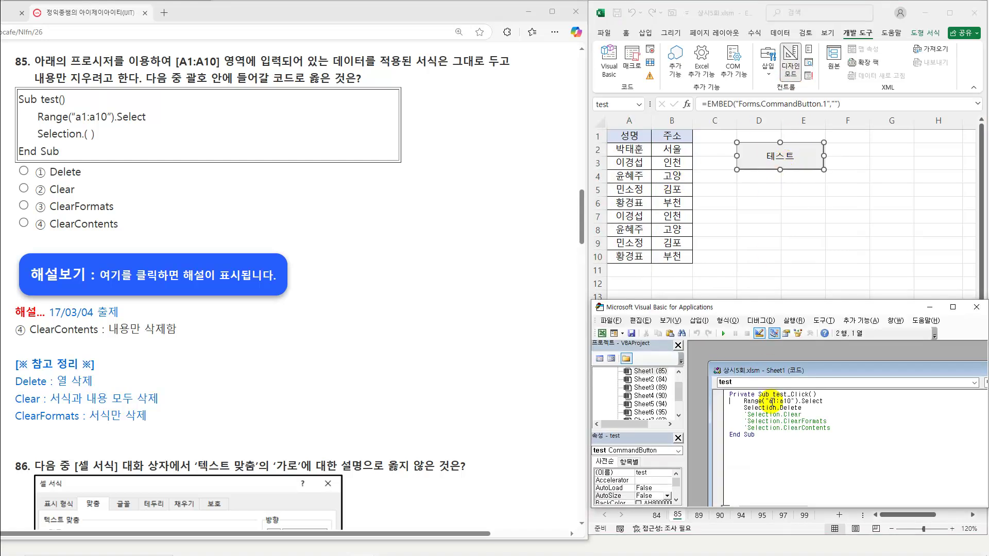
click(745, 408)
text(')
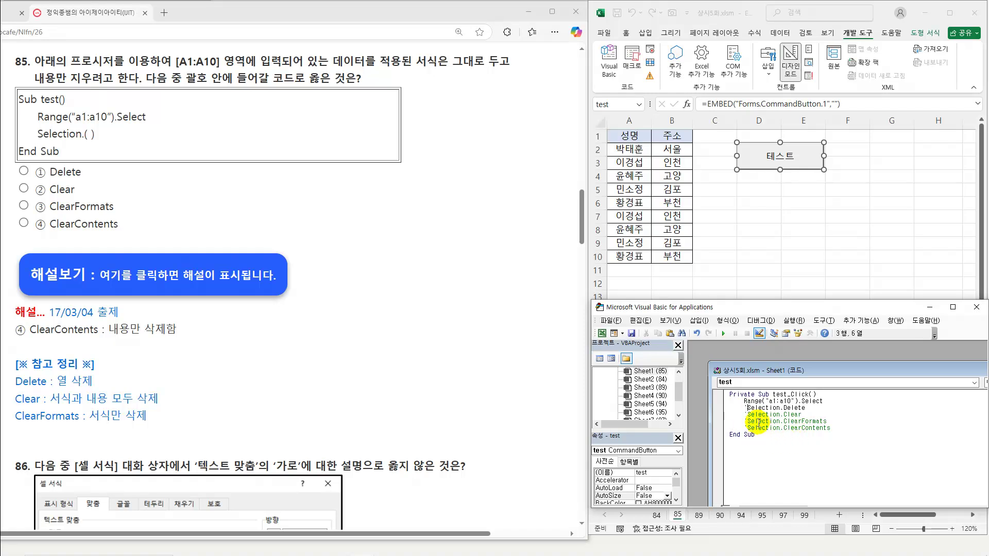
key(Delete)
click(800, 440)
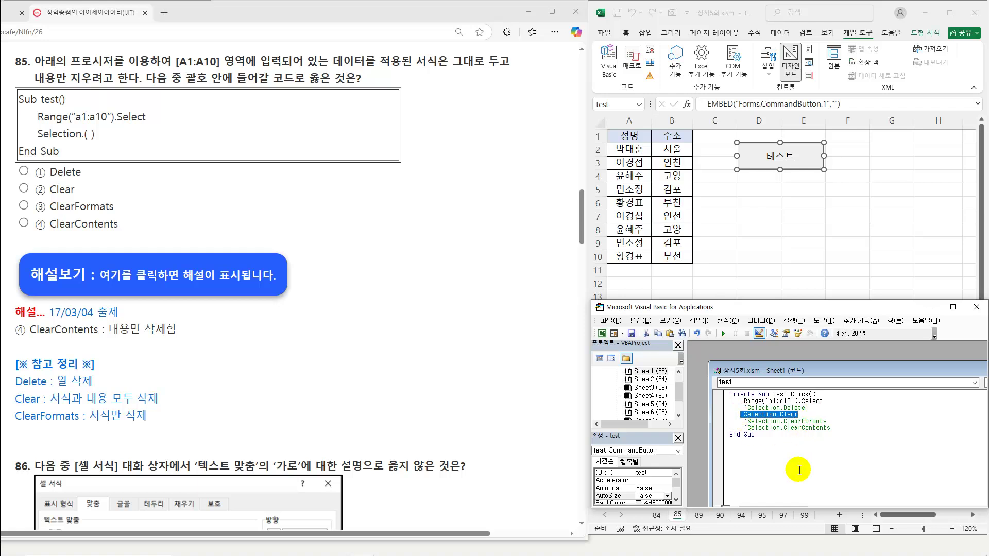
click(974, 312)
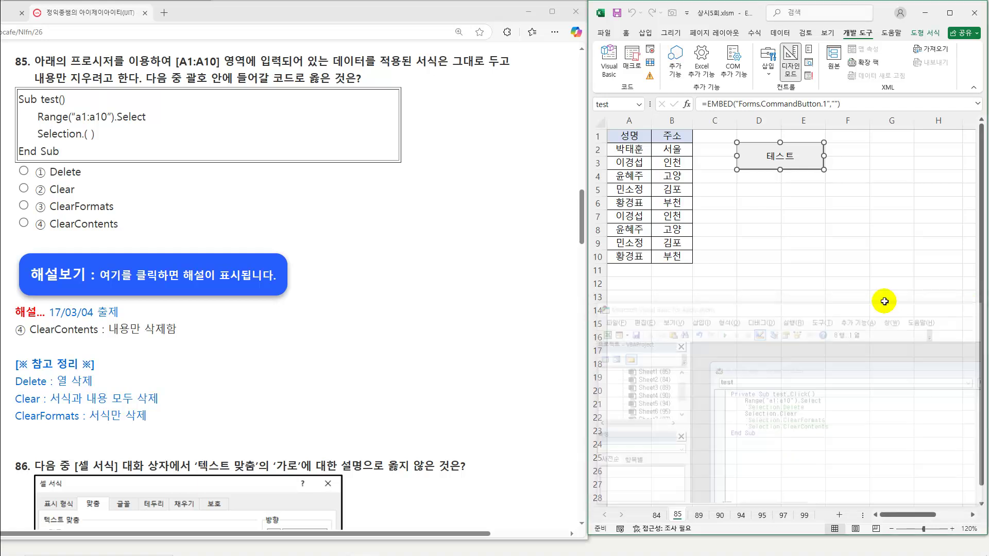
click(793, 271)
Exit design mode, run the Clear macro, and check A1:A10 lost its names and formatting.
click(791, 64)
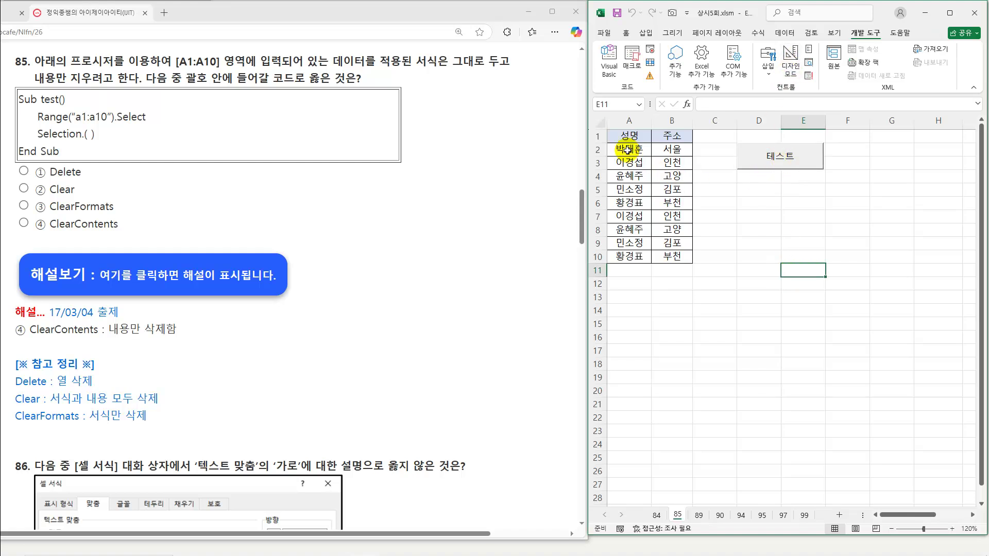
drag(628, 150, 628, 256)
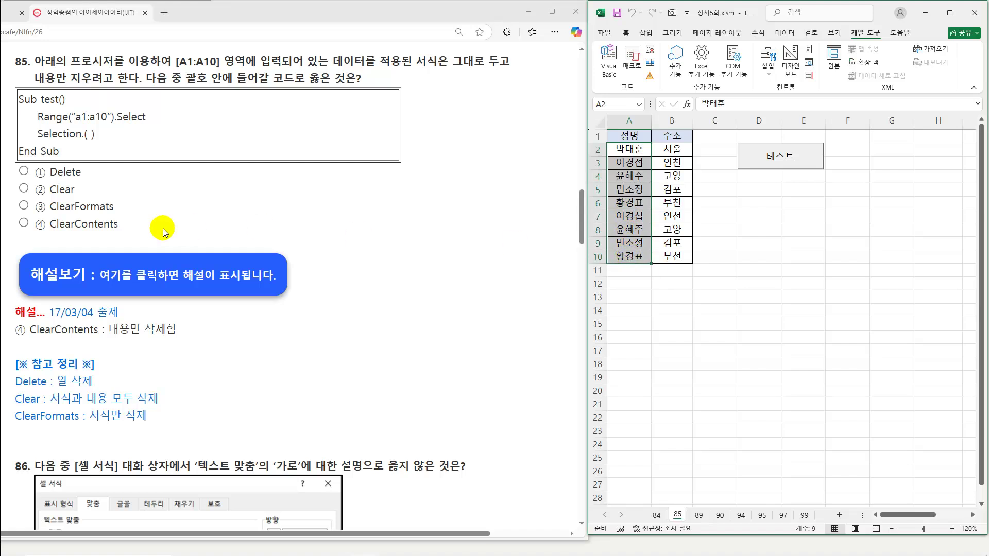
click(786, 164)
drag(629, 137, 626, 268)
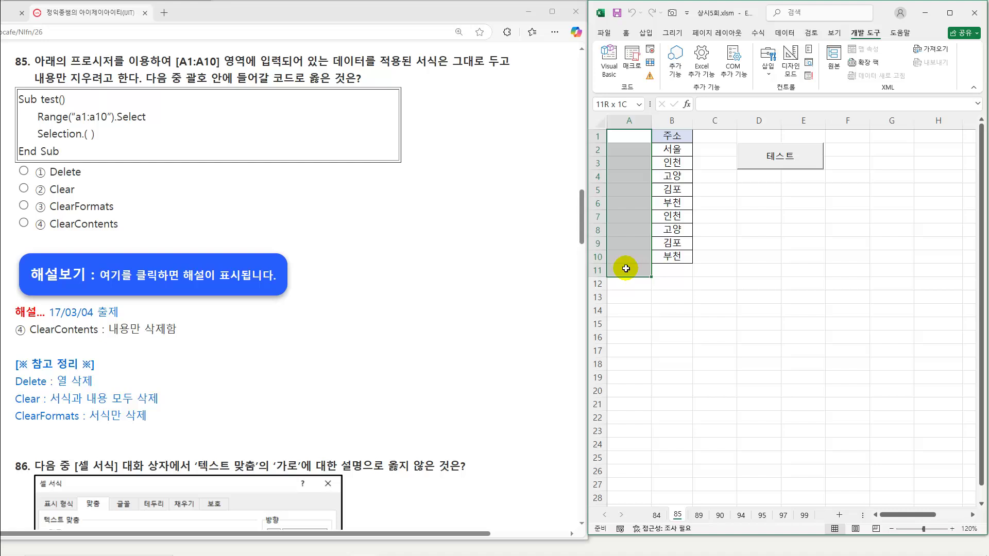
click(660, 305)
click(628, 146)
click(662, 151)
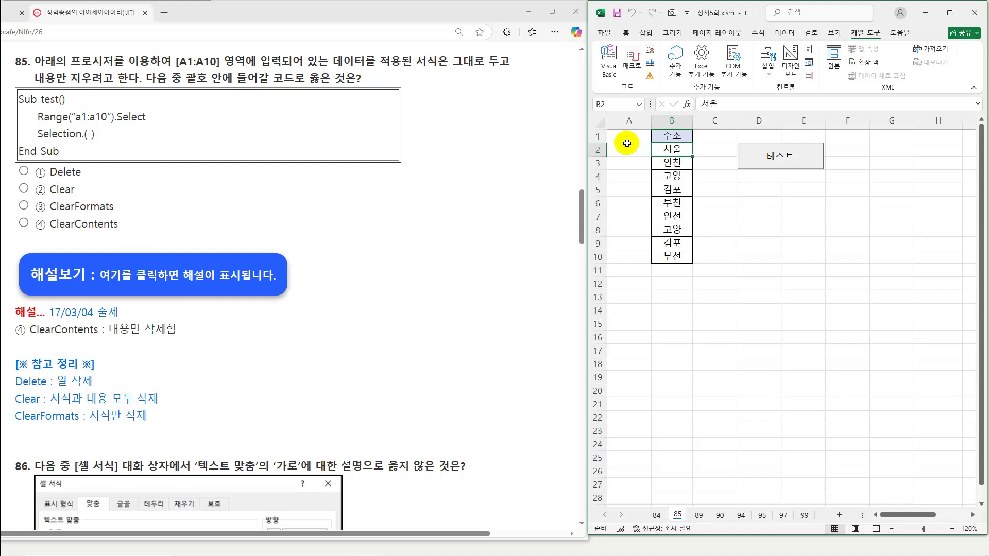
Swap Selection.Clear for Selection.ClearFormats in the 테스트 macro and run it.
click(790, 63)
double_click(773, 157)
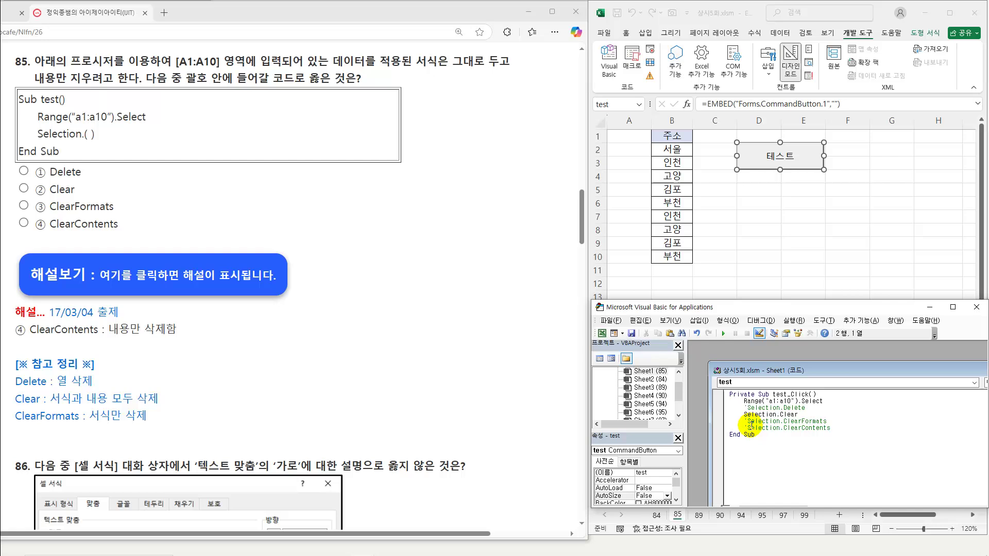
click(745, 416)
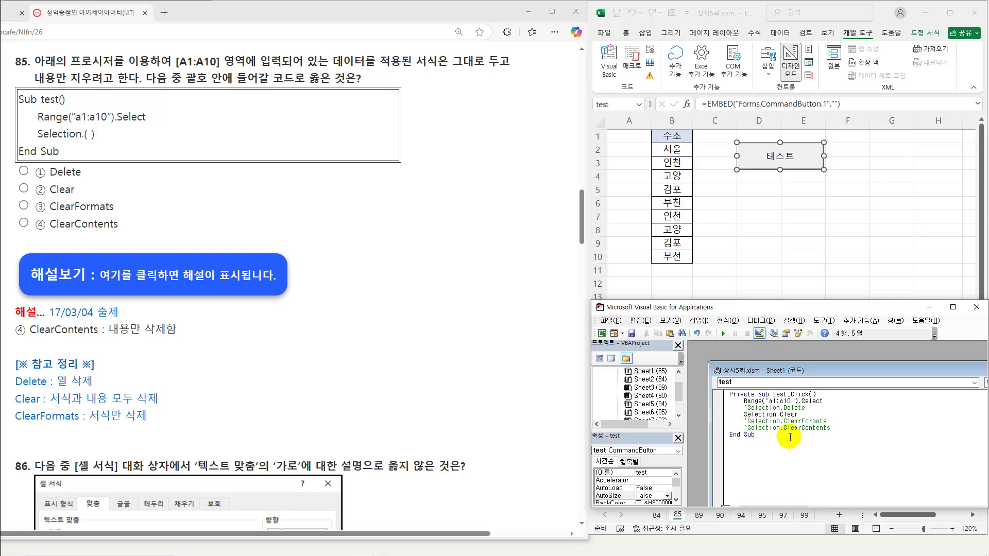
text(')
key(Down)
key(Left)
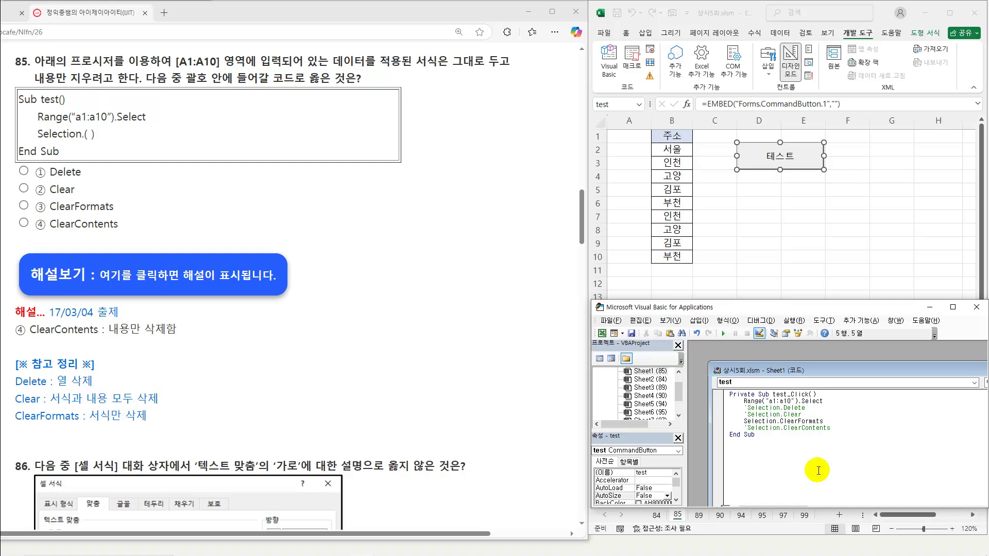
click(976, 307)
click(801, 243)
click(791, 62)
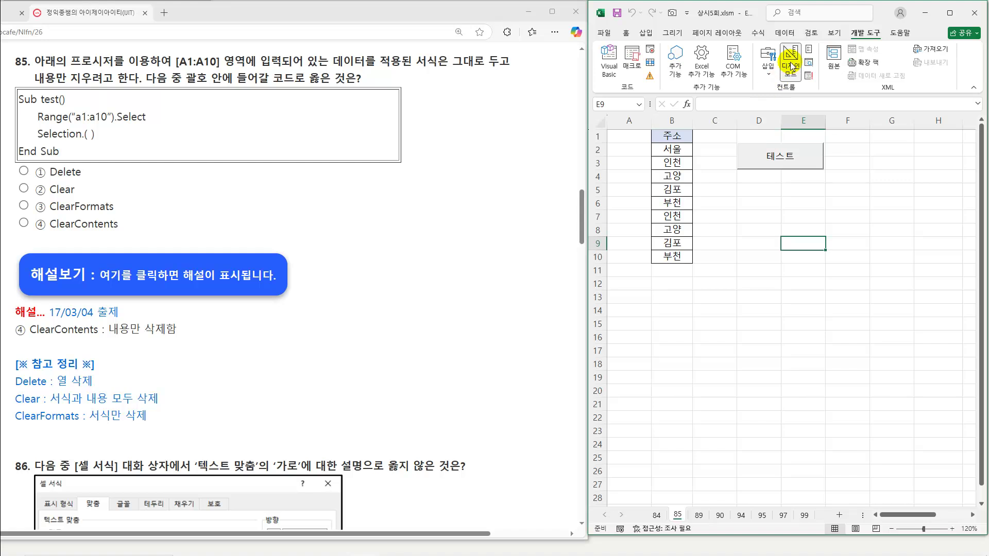
click(782, 159)
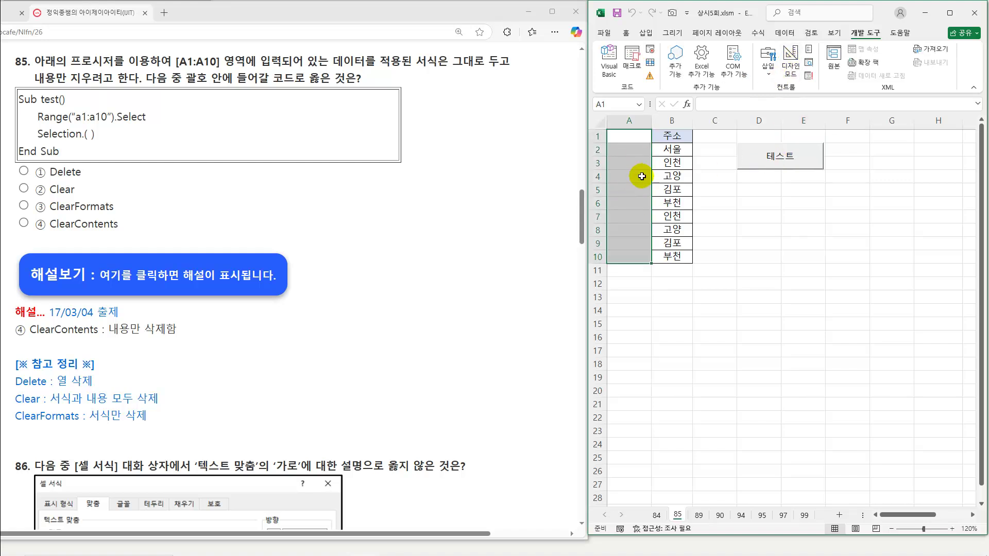
Copy the 주소 list from B1:B10 into A1:A10.
drag(673, 136, 686, 256)
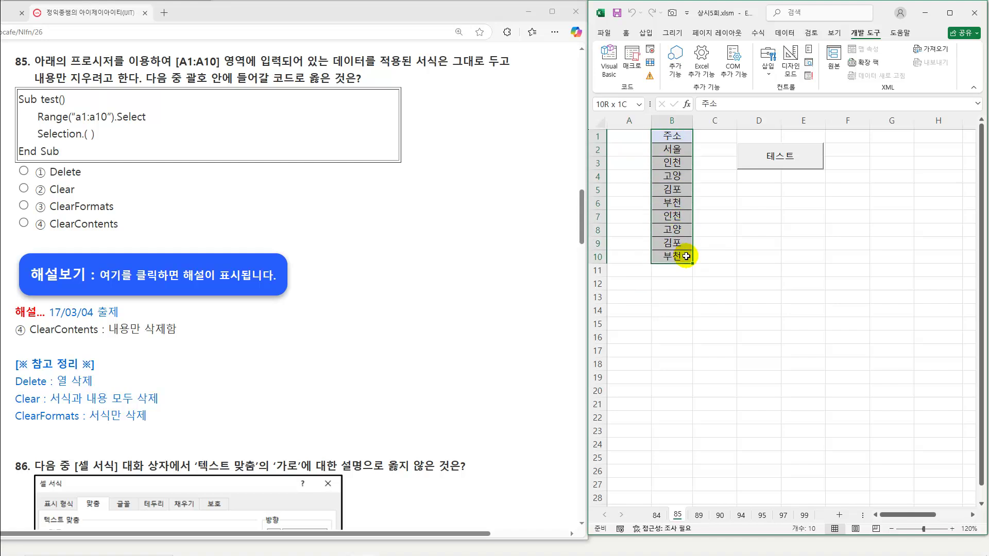
key(ctrl+c)
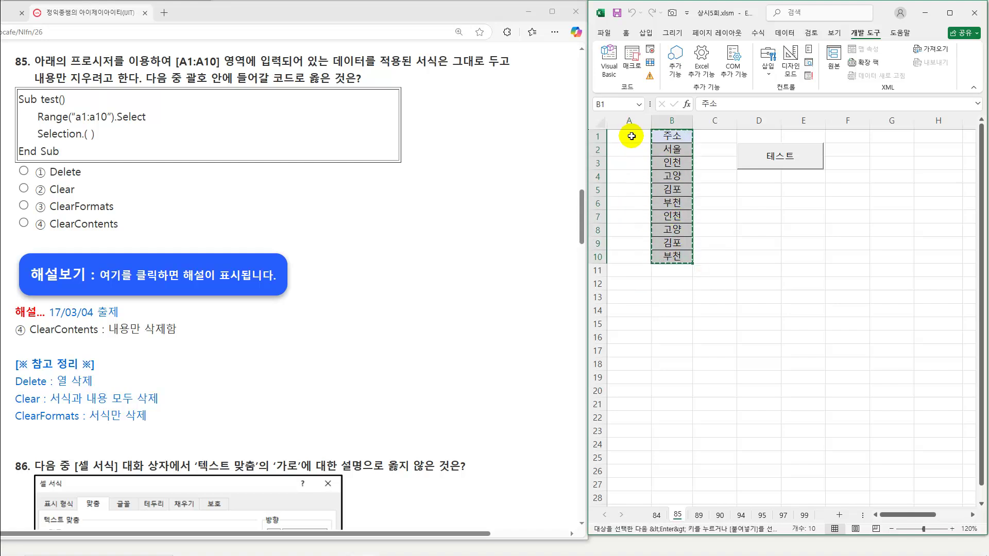
click(629, 136)
key(ctrl+v)
click(640, 325)
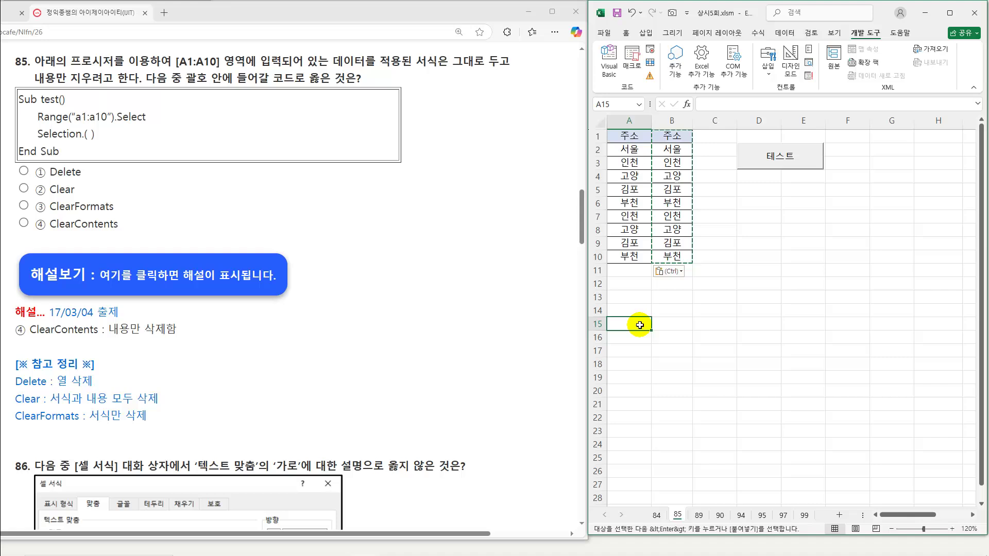
click(629, 136)
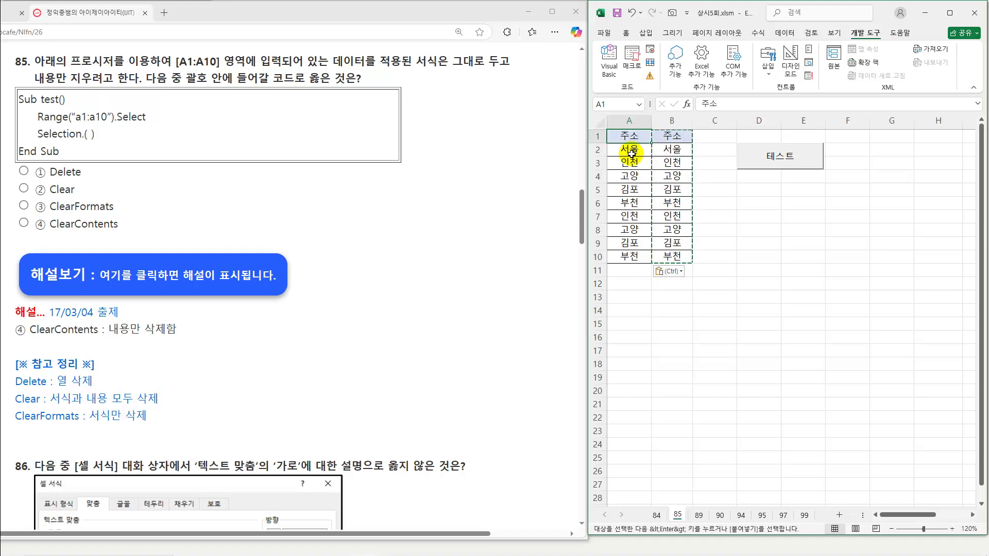
click(812, 273)
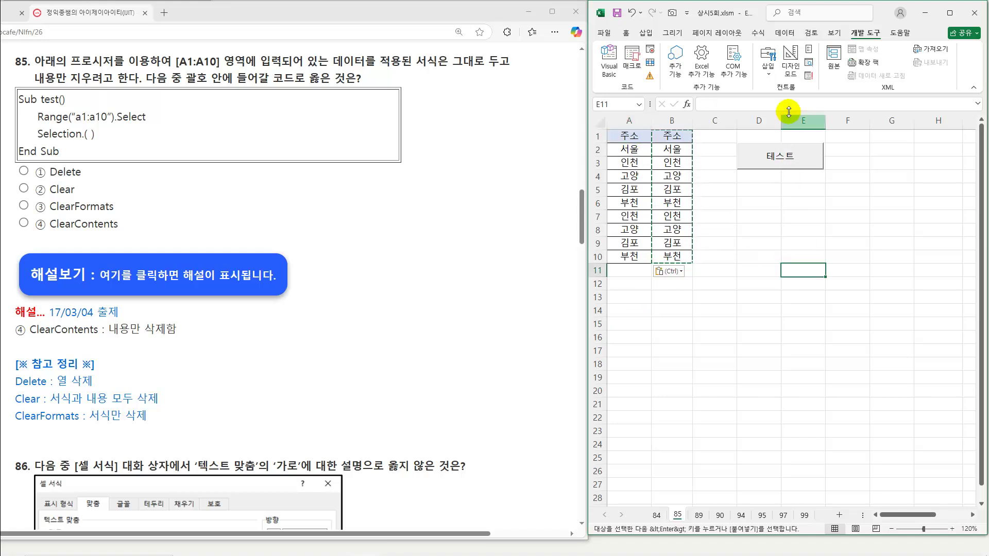
Run the ClearFormats macro on A1:A10, then paste B1:B10 into A1 again.
click(768, 155)
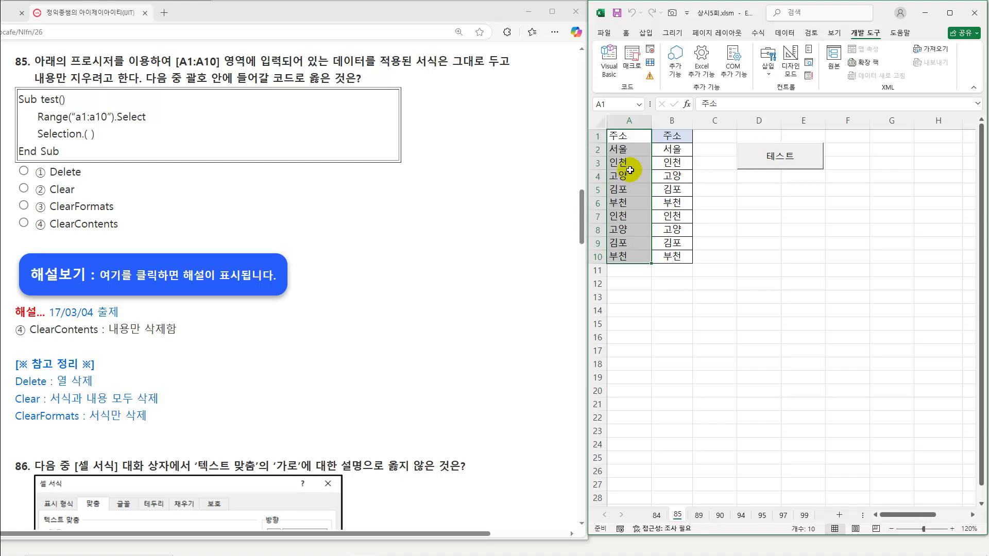
click(632, 136)
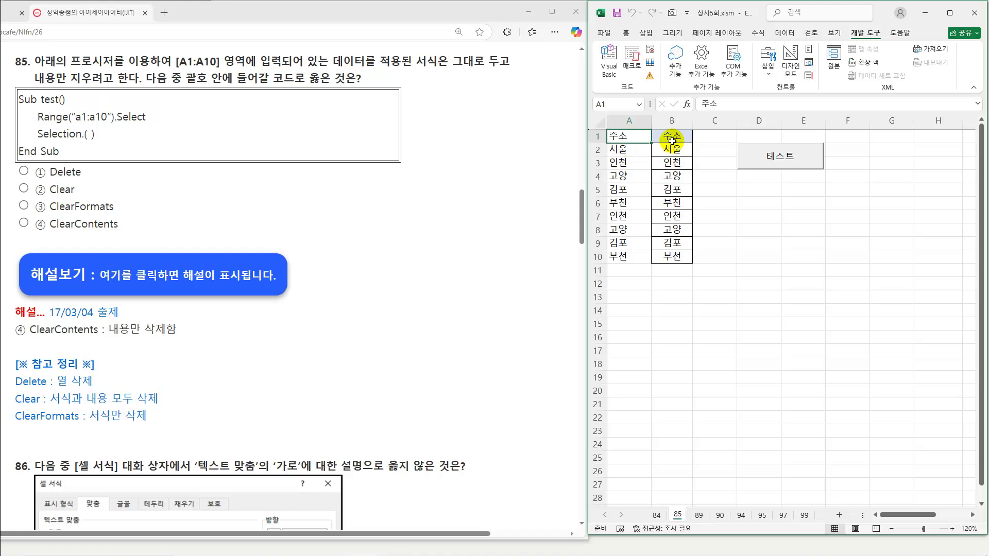
drag(672, 140, 667, 257)
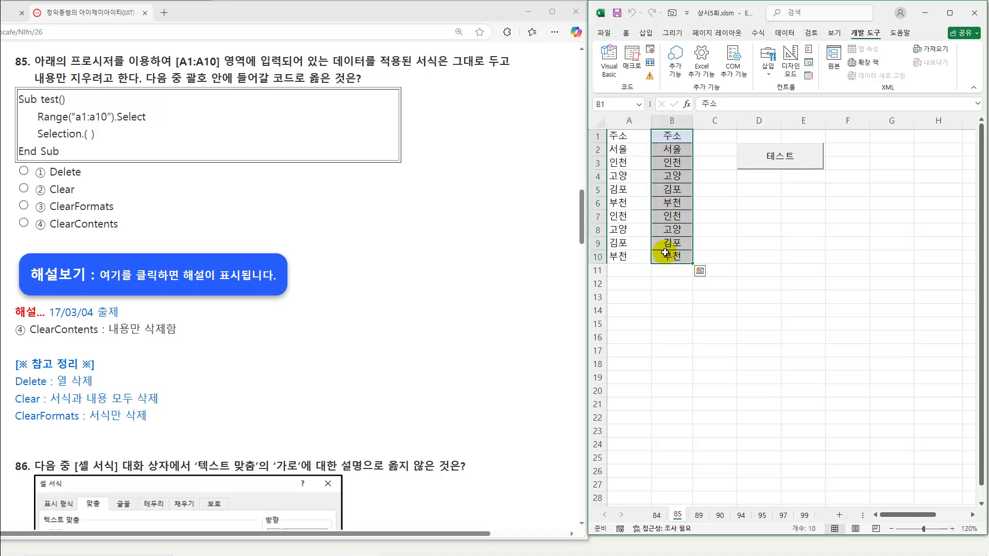
key(ctrl+c)
click(629, 136)
key(ctrl+shift+Down)
key(ctrl+v)
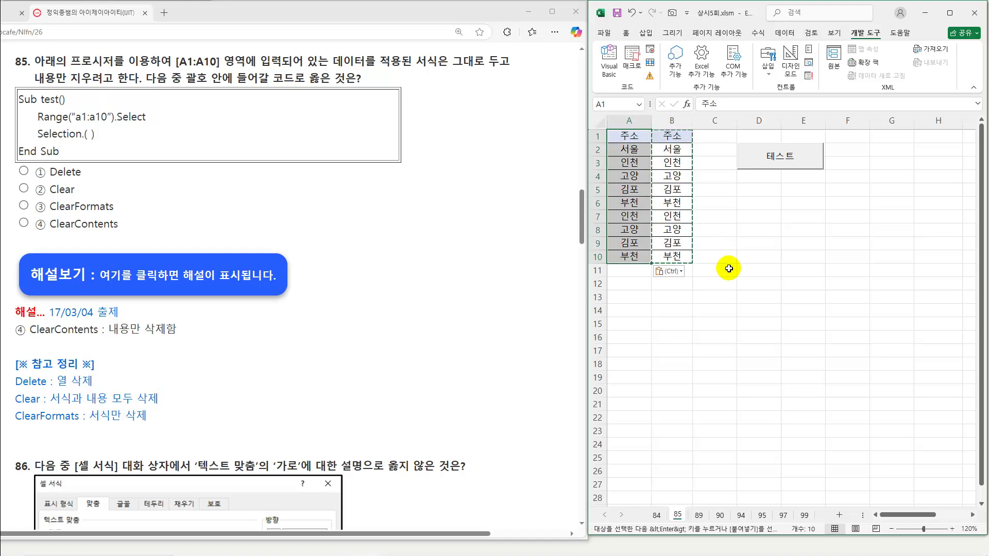
click(791, 66)
Switch the test macro to Selection.ClearContents and run it, emptying A1:A10 but keeping borders.
double_click(771, 155)
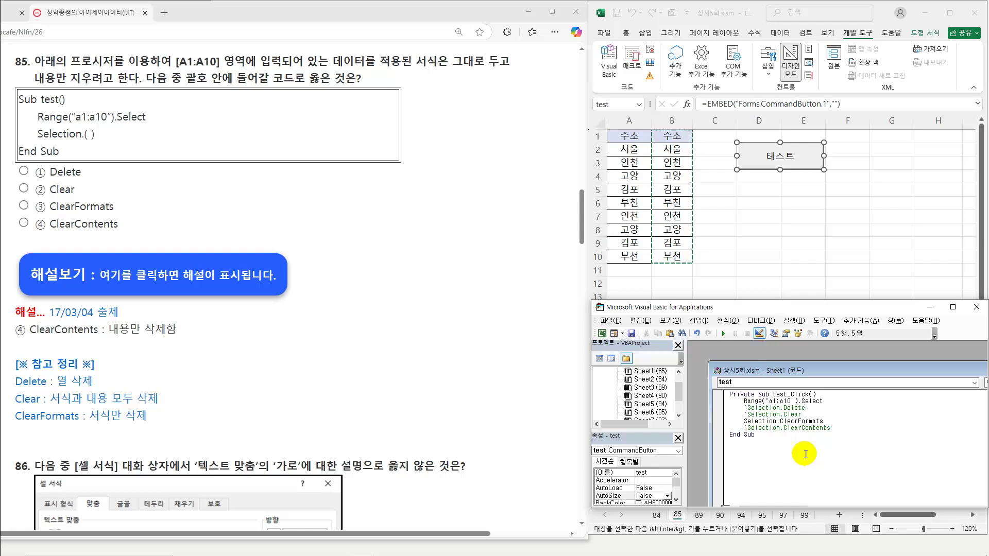
click(745, 427)
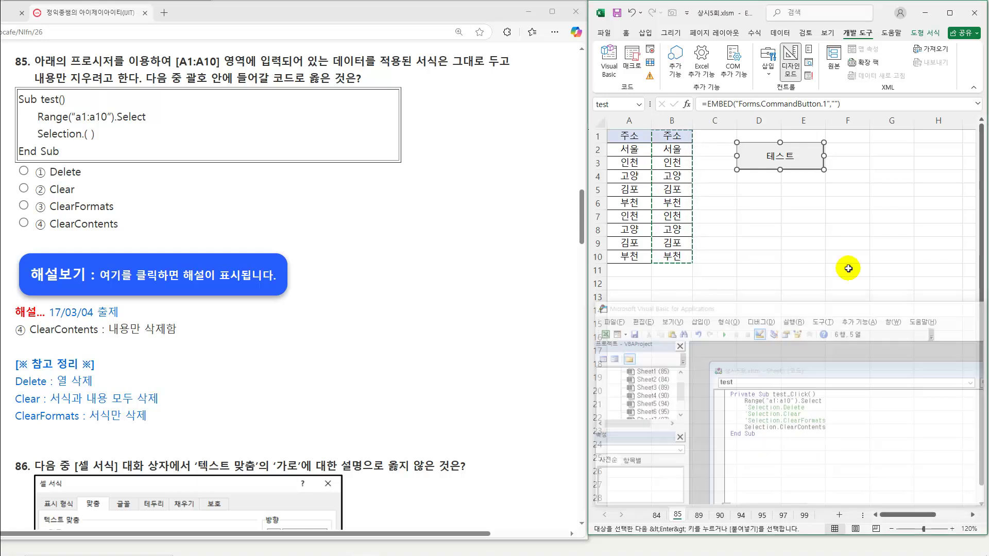
click(798, 246)
click(796, 81)
drag(624, 137, 623, 268)
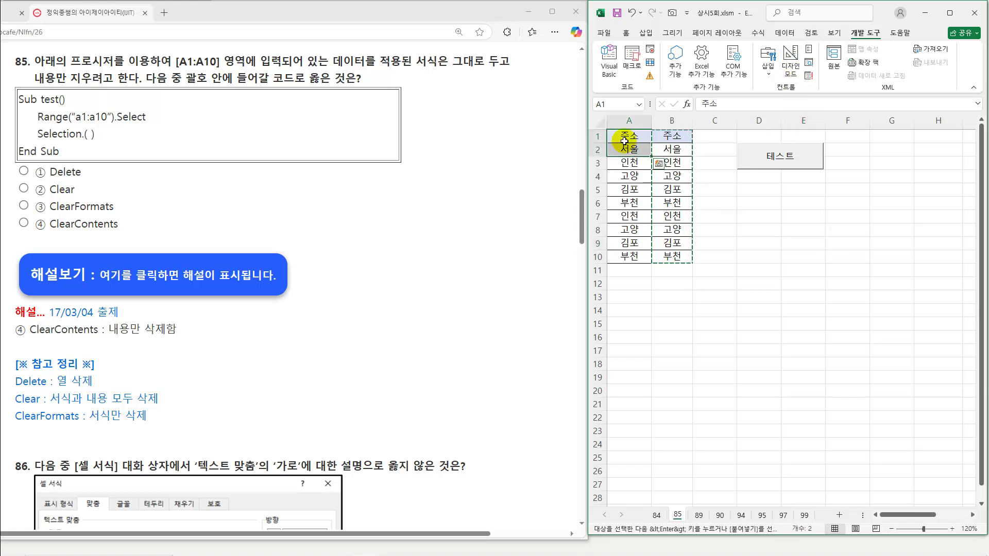
click(751, 227)
click(781, 160)
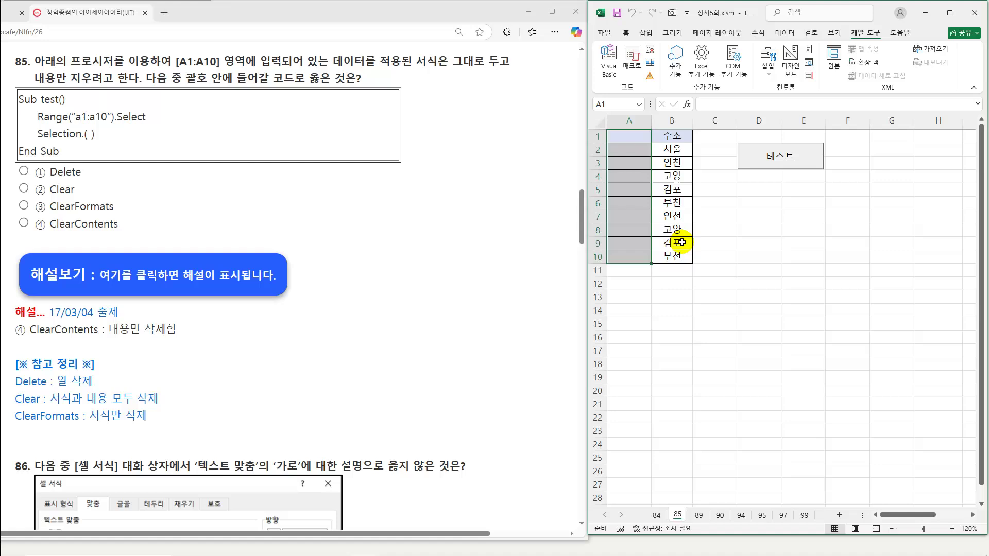
click(628, 138)
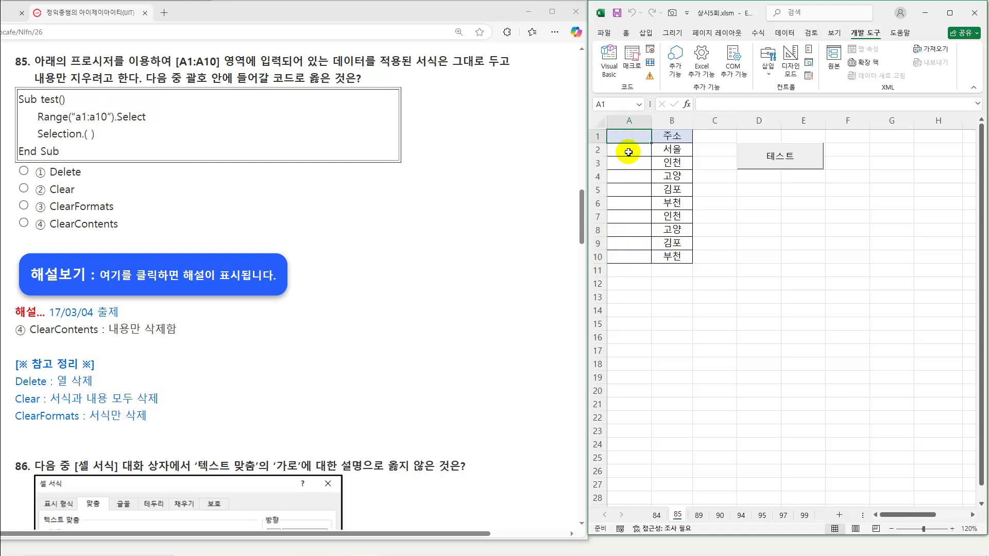
Mark ④ ClearContents as question 85's answer, collapse its explanation and scroll to question 86.
click(24, 223)
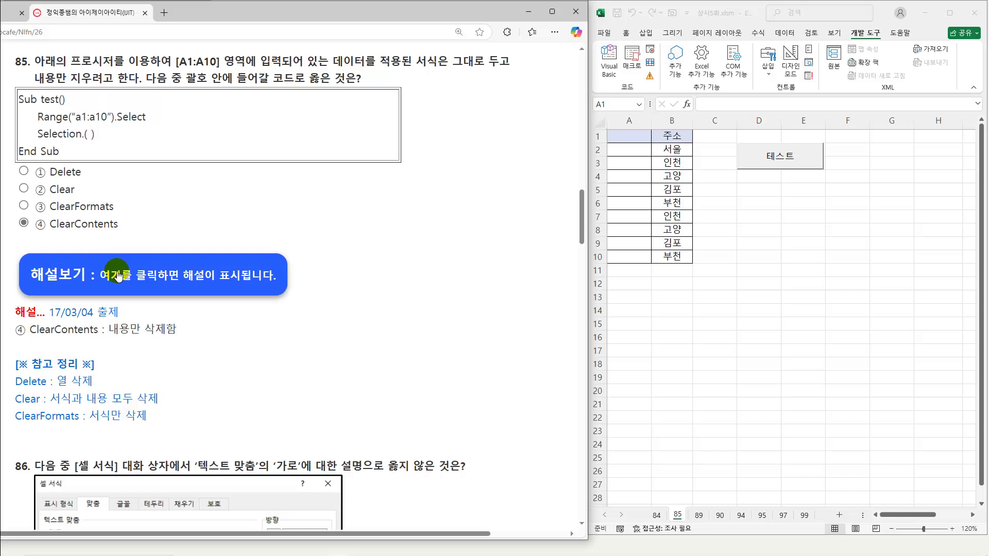
click(118, 276)
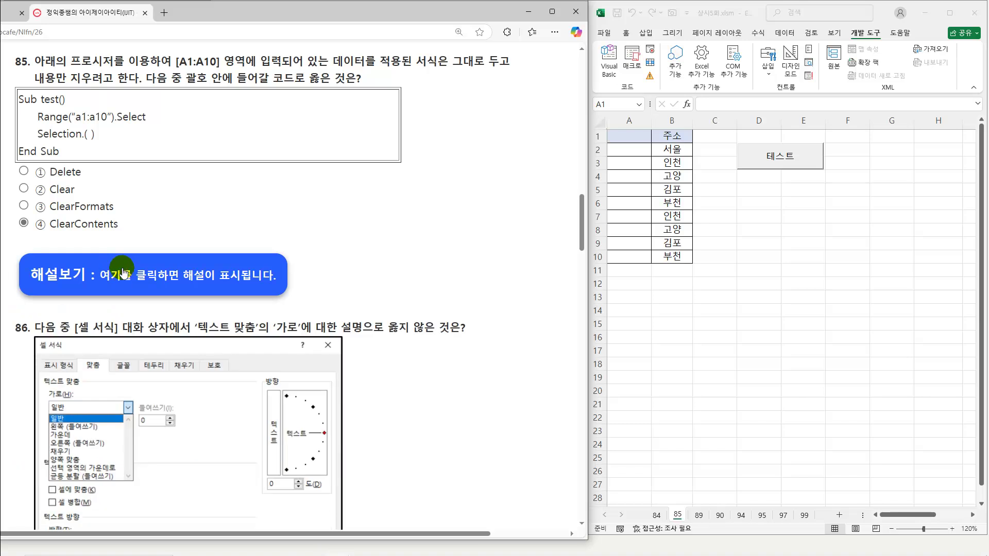
scroll(122, 268, down, 5)
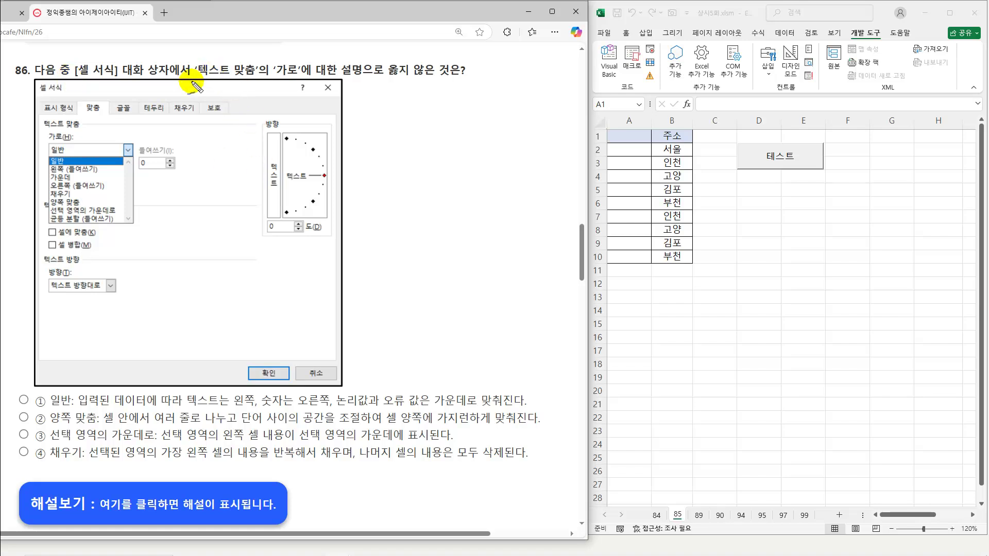
Underline question 86's 옳지 않은 wording, the 가로 label and option ①'s 일반 text in pen.
drag(42, 143, 67, 143)
drag(301, 75, 437, 78)
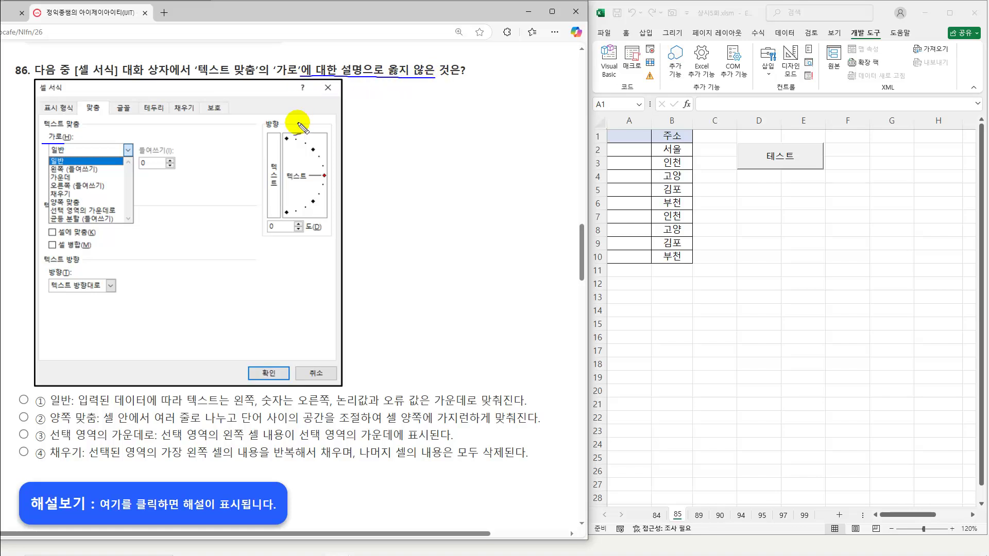
drag(50, 408, 68, 408)
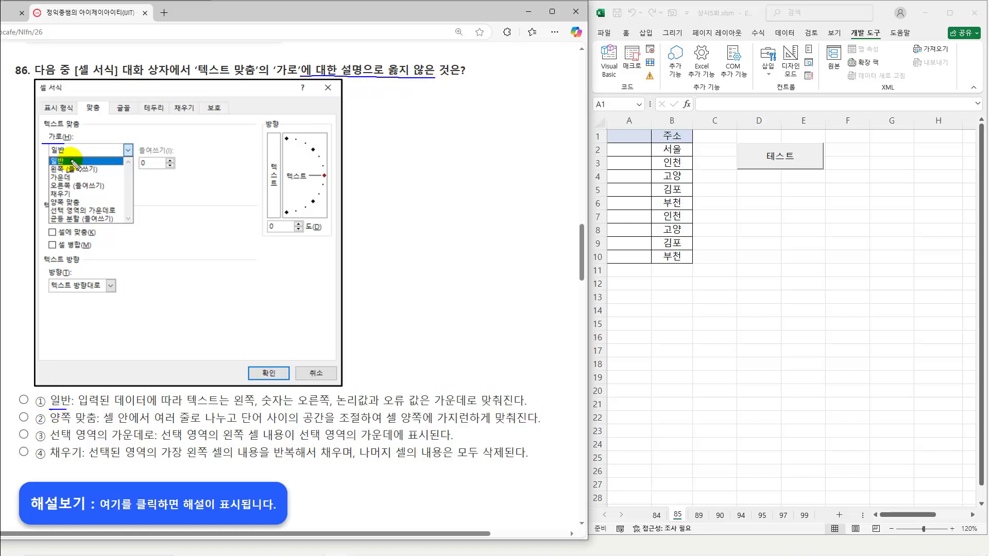
drag(77, 175, 91, 171)
drag(48, 407, 522, 407)
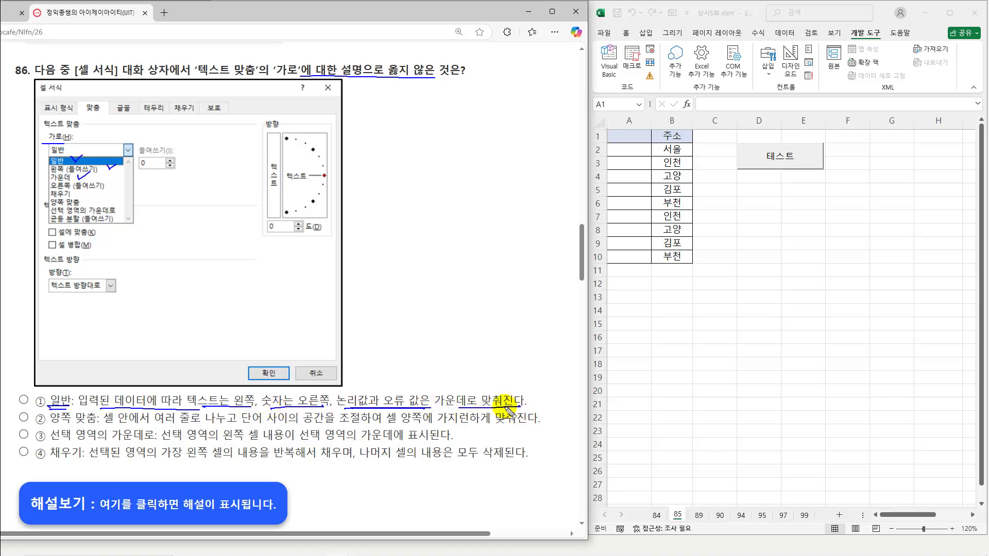
Enter sample text in D9 and the number 343 in D10.
click(758, 240)
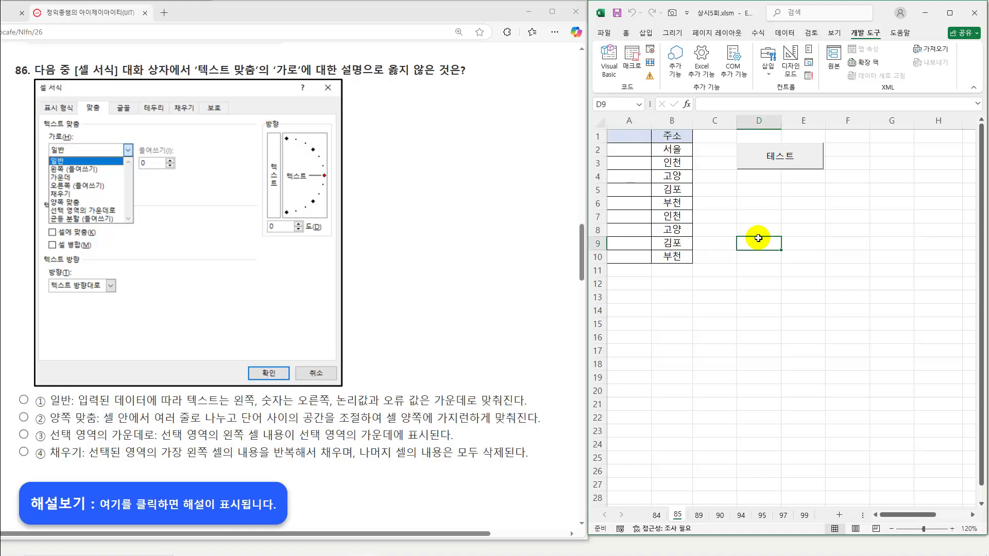
text(ㅇㄹㄹㄴ)
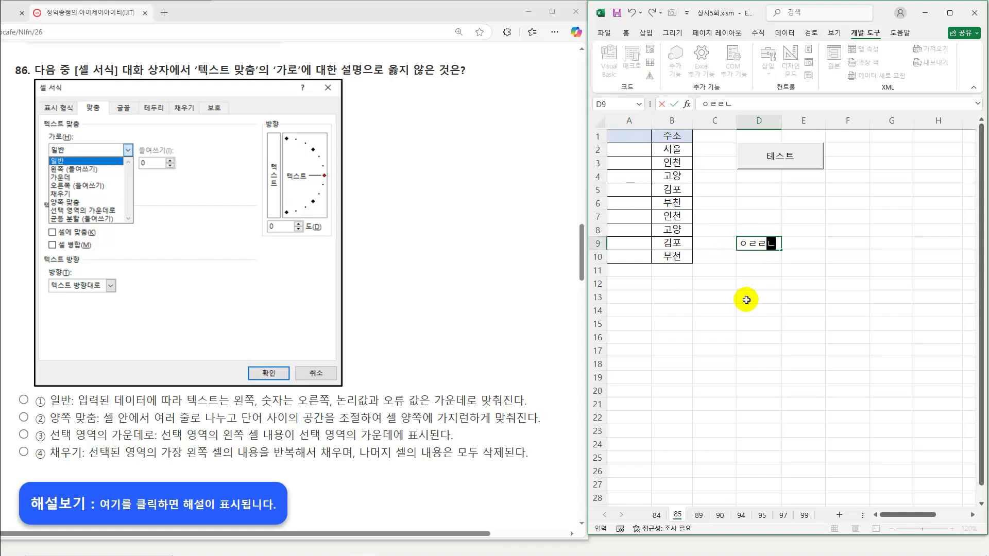
key(Return)
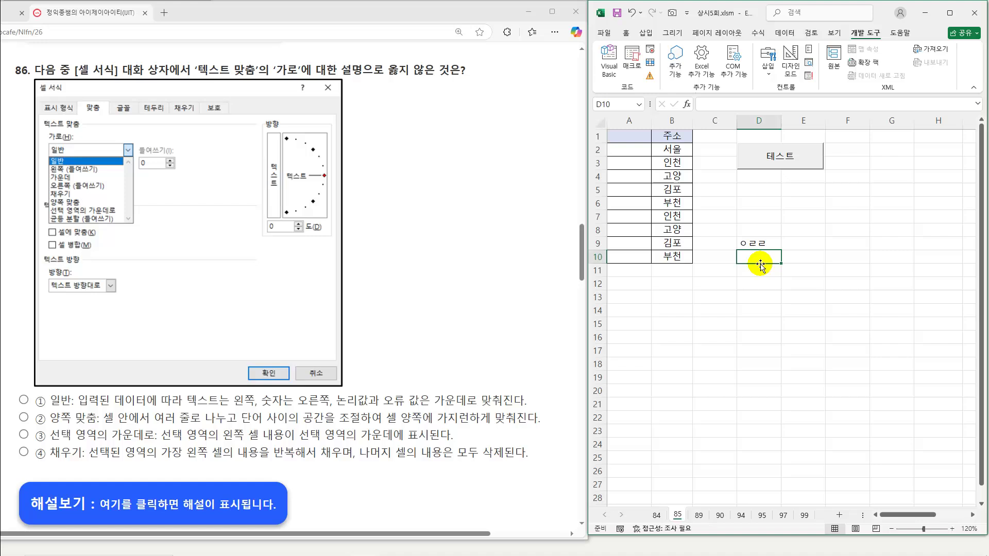
text(343)
key(Return)
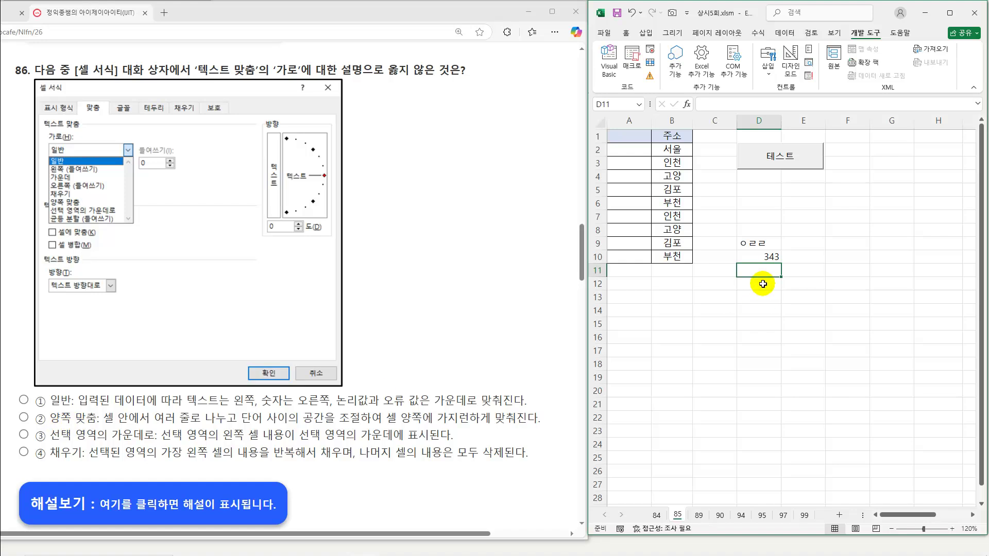
Replace D9's contents with a new, longer text string.
click(756, 245)
text(ㅗㅎ로)
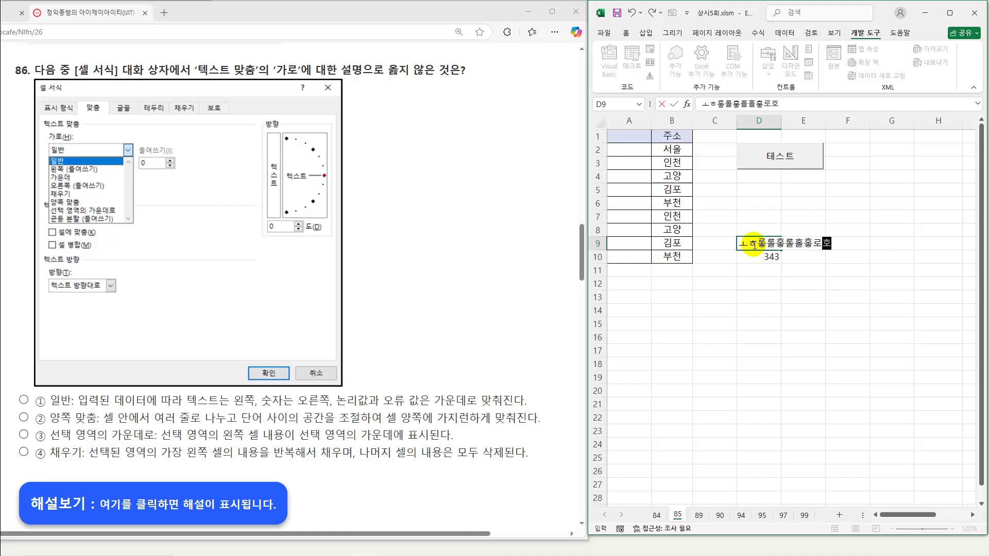
key(Return)
right_click(751, 245)
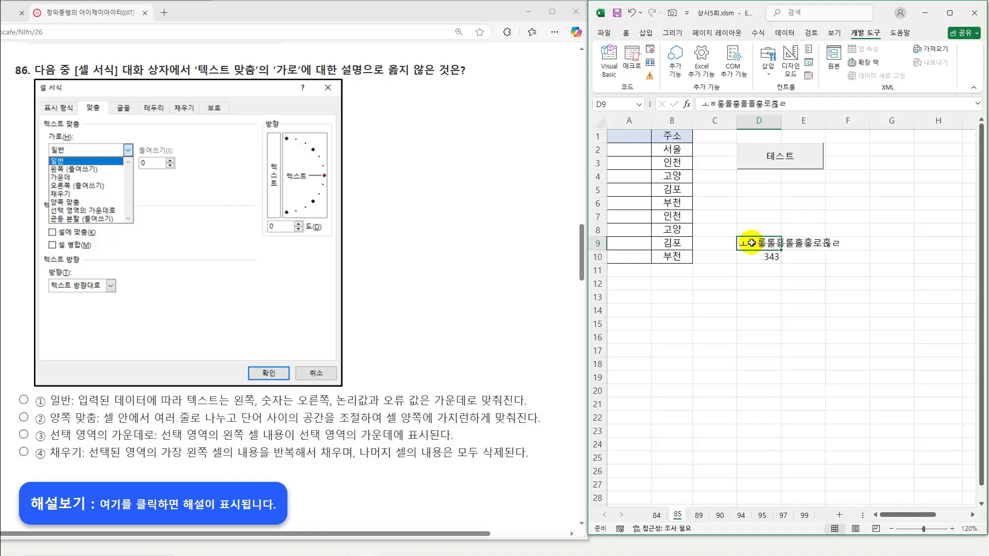
click(786, 472)
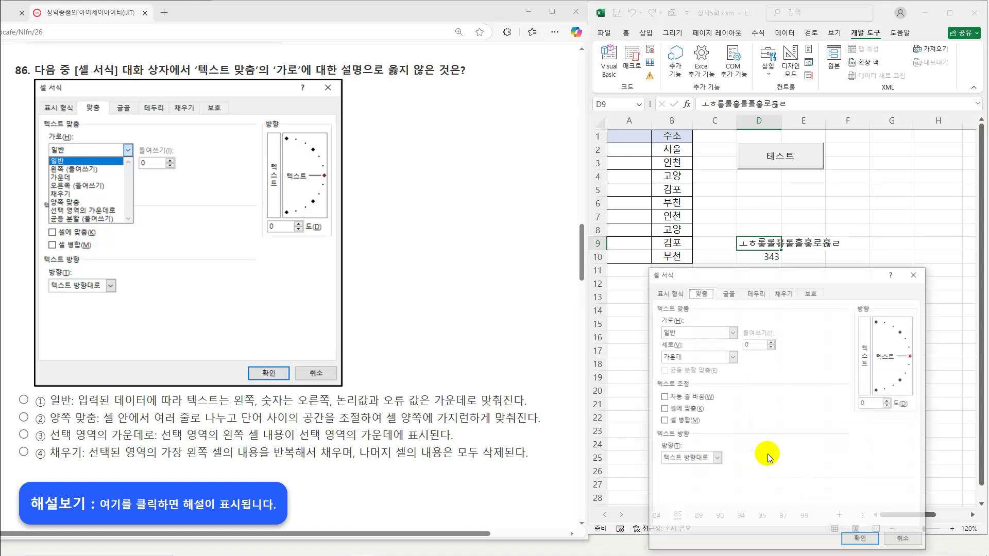
click(703, 333)
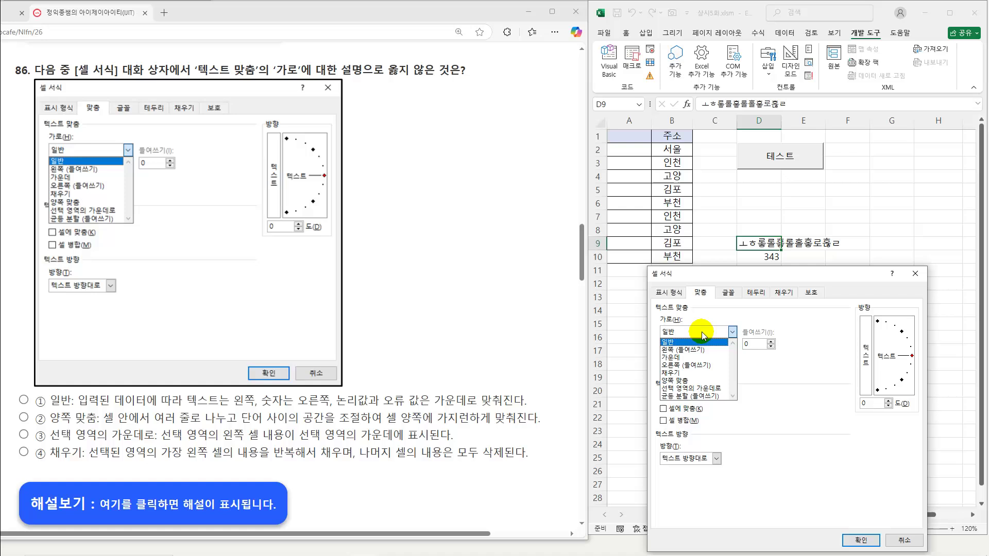
click(692, 381)
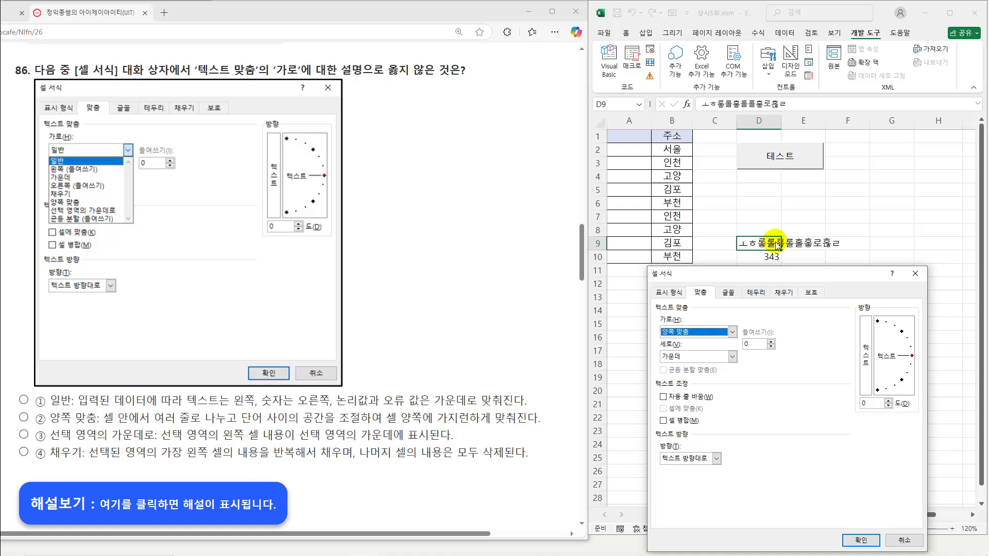
click(858, 541)
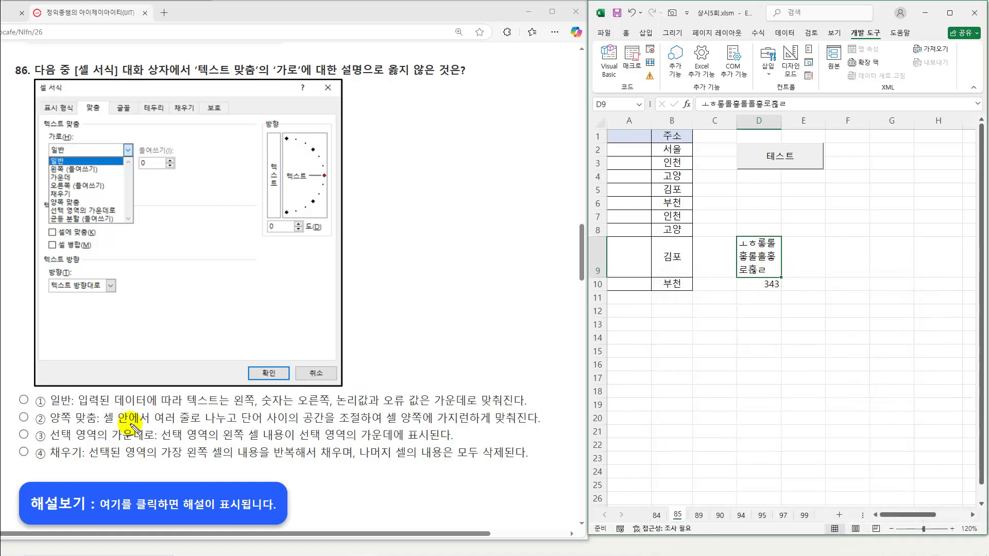
drag(118, 426, 500, 427)
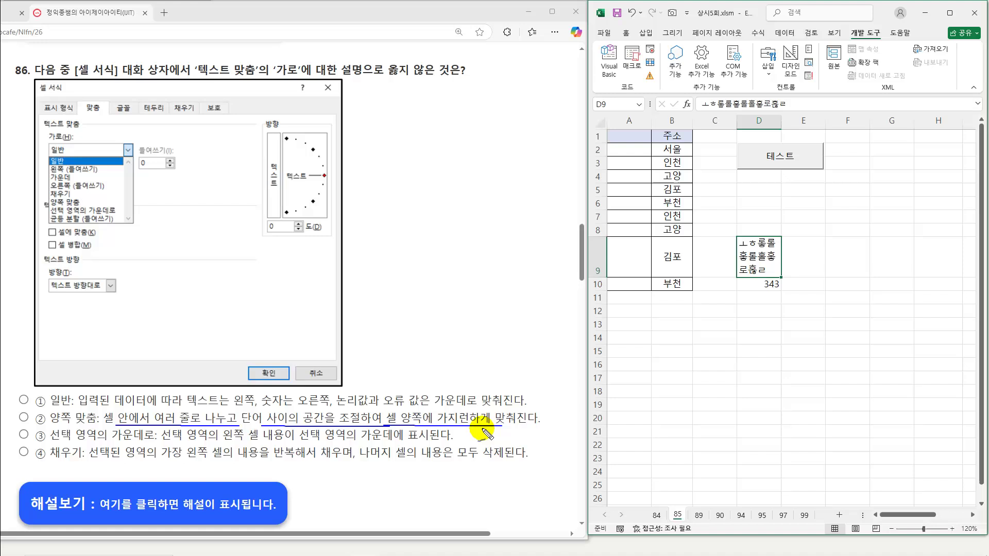
drag(52, 441, 149, 441)
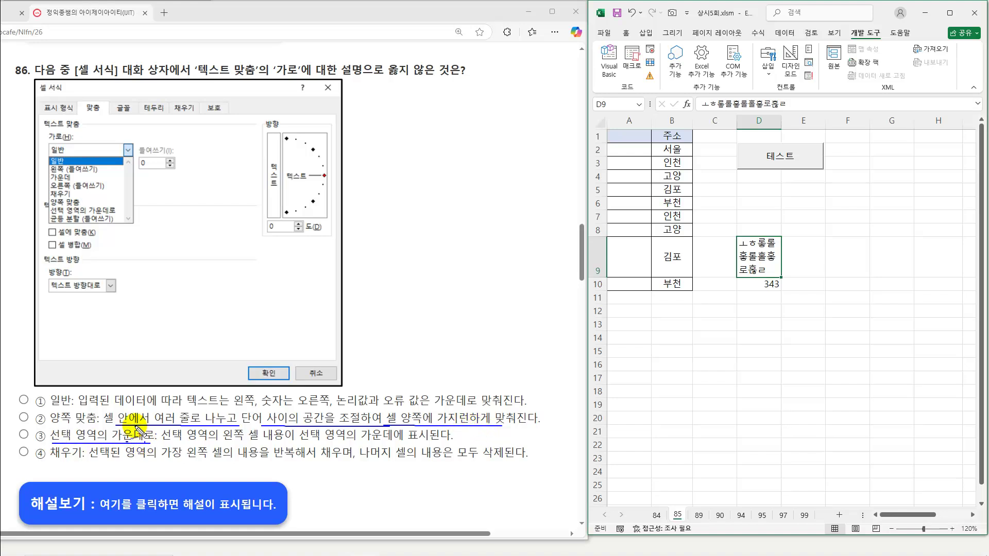
key(Escape)
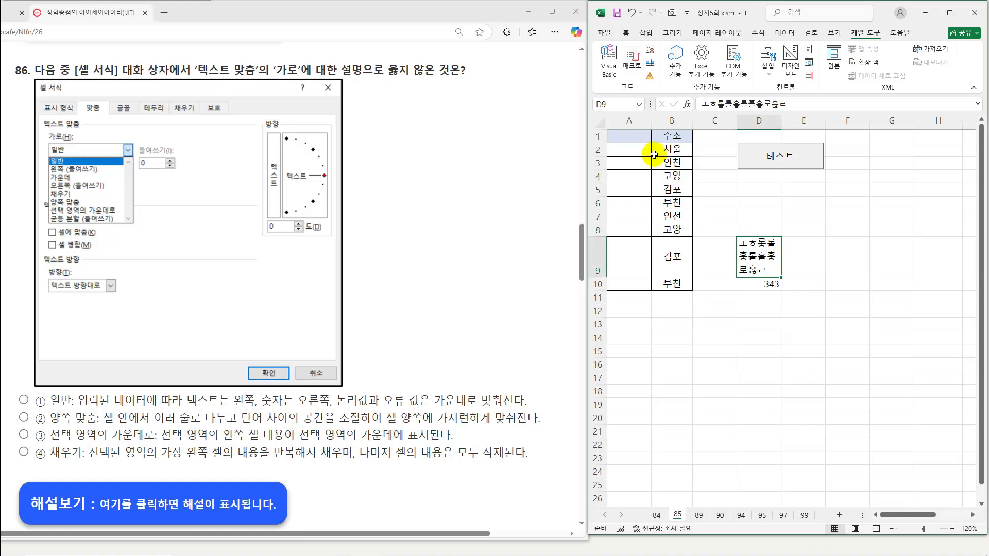
Give B2:B10 horizontal alignment 선택 영역의 가운데로 through Format Cells.
drag(670, 150, 672, 284)
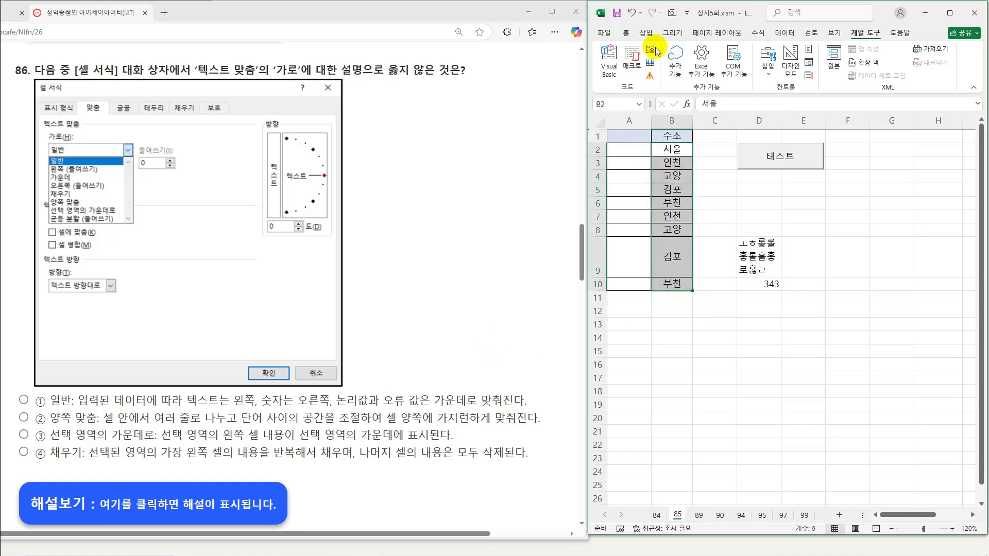
click(625, 35)
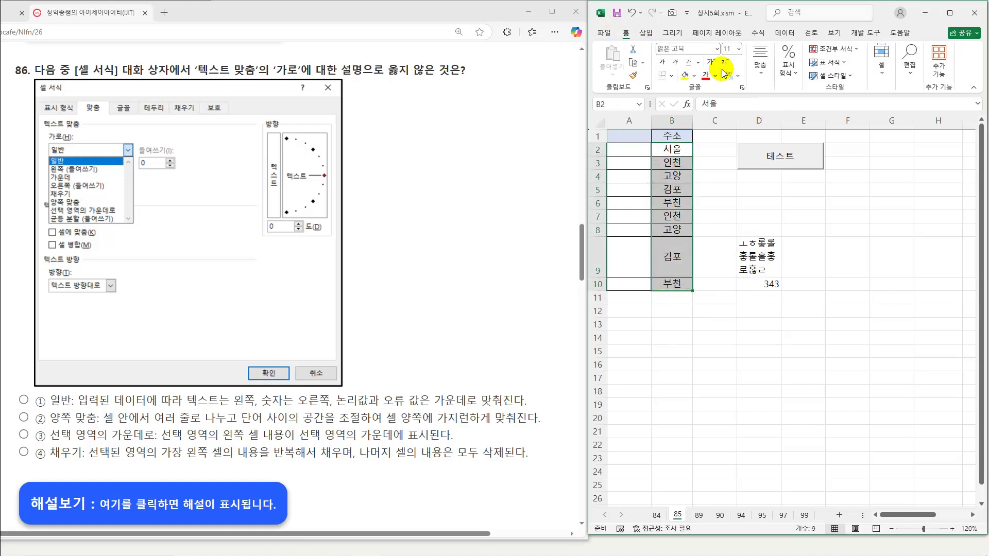
click(760, 61)
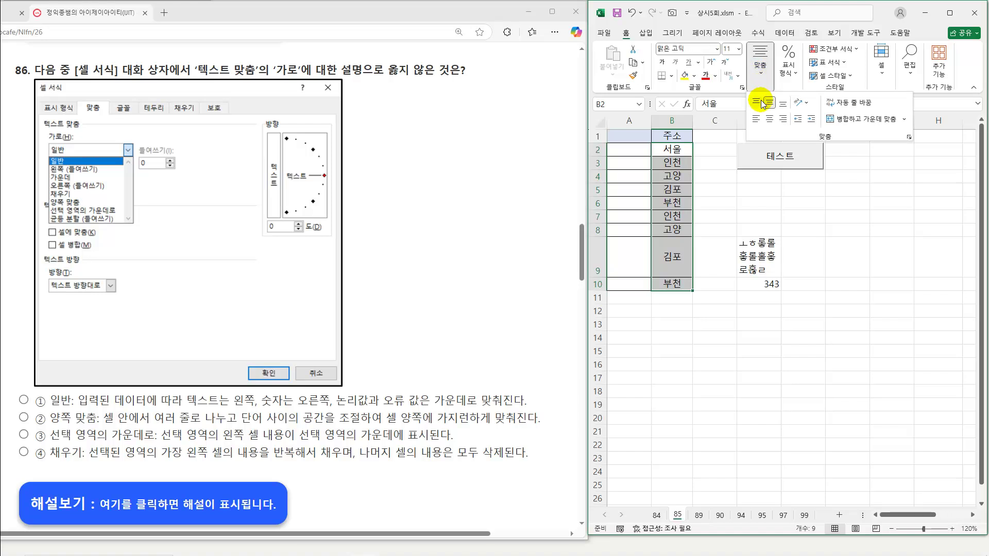
right_click(668, 178)
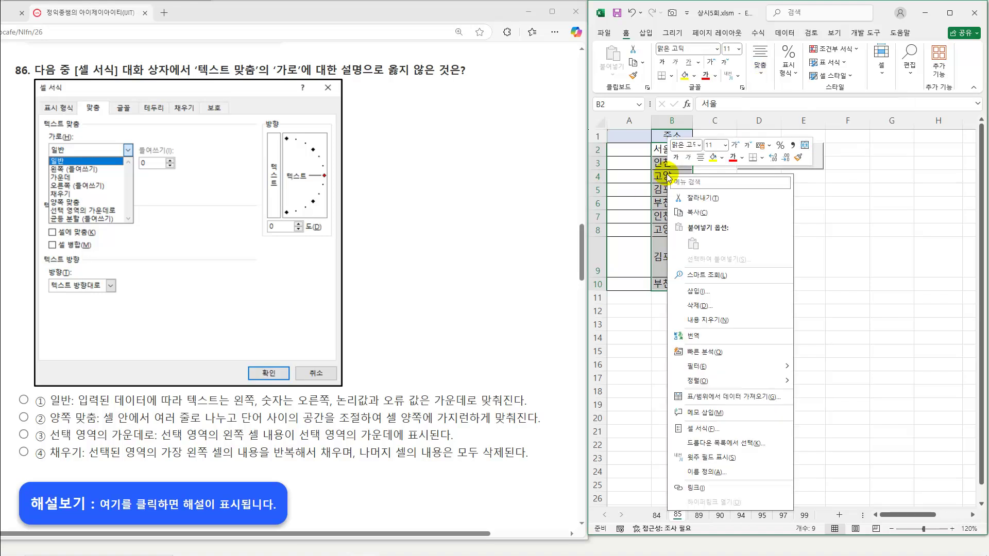
click(693, 428)
click(592, 332)
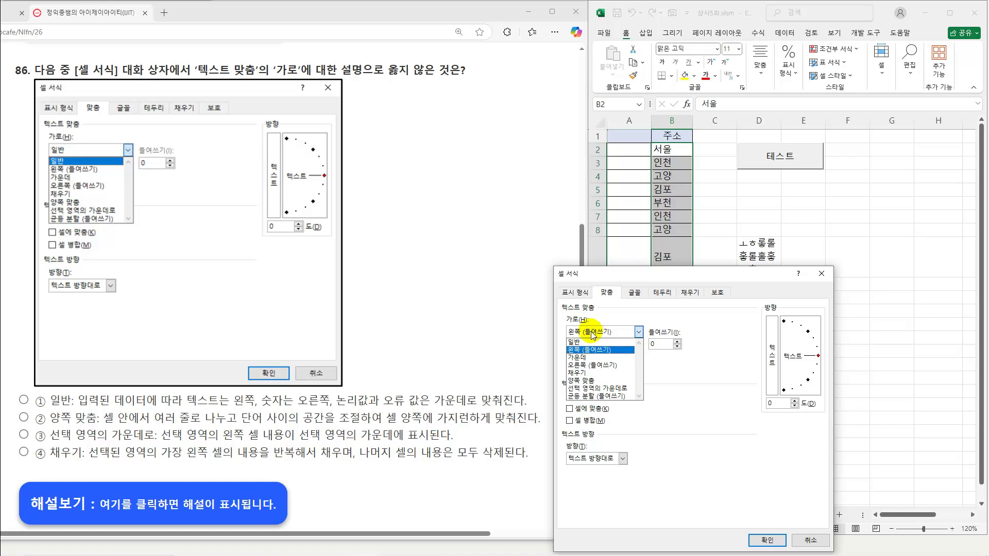
click(591, 388)
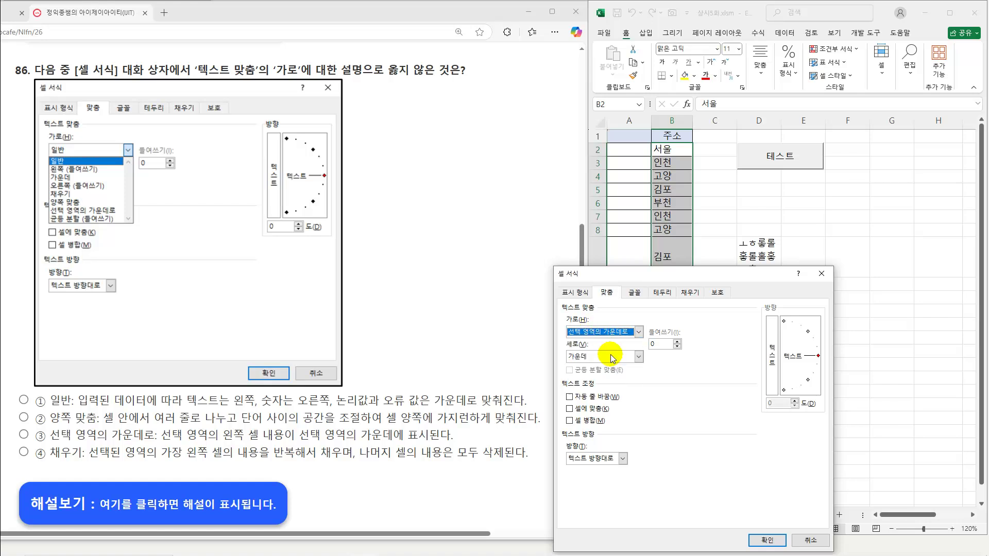
click(766, 540)
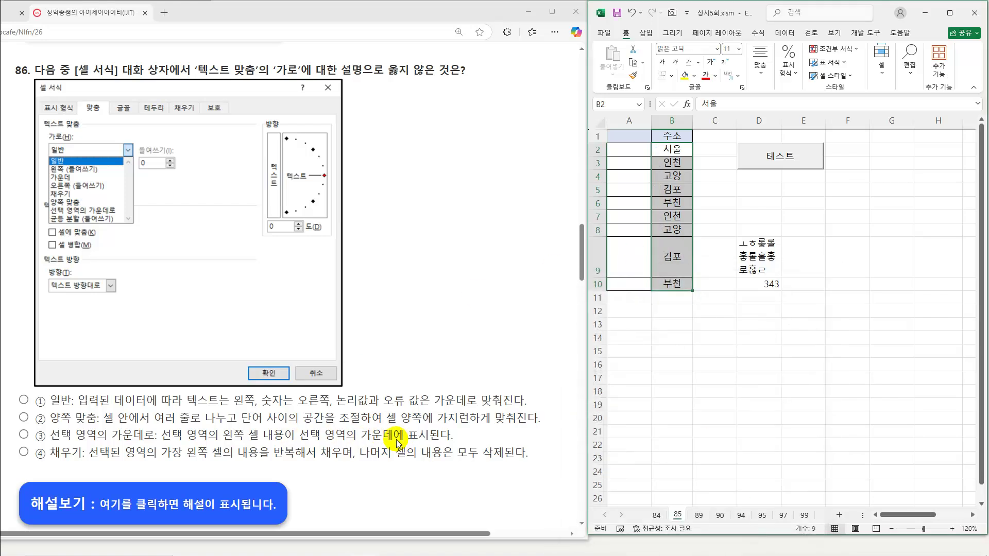
Underline question 86's Fill option and cell B2's address in pen, then clear the marks.
drag(49, 459, 520, 457)
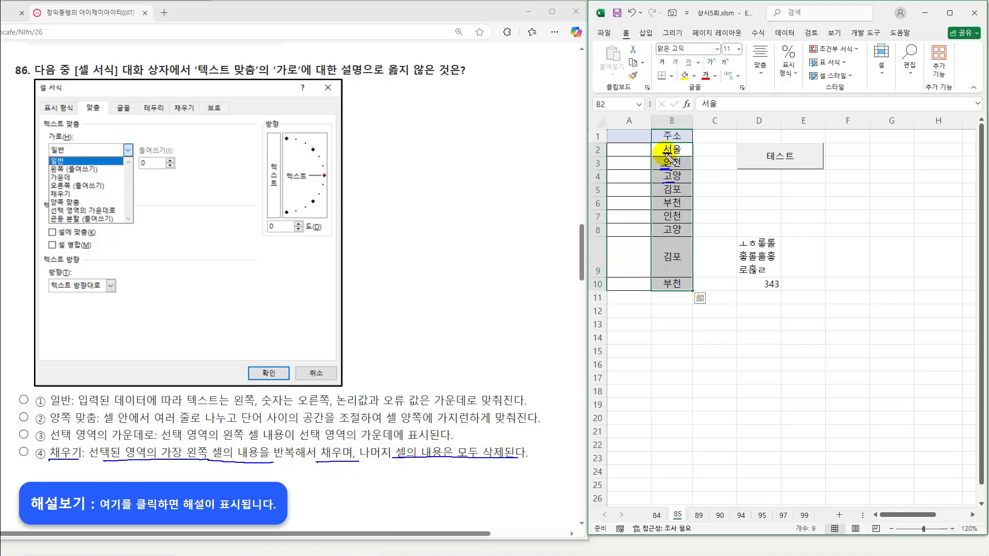
drag(662, 153, 676, 153)
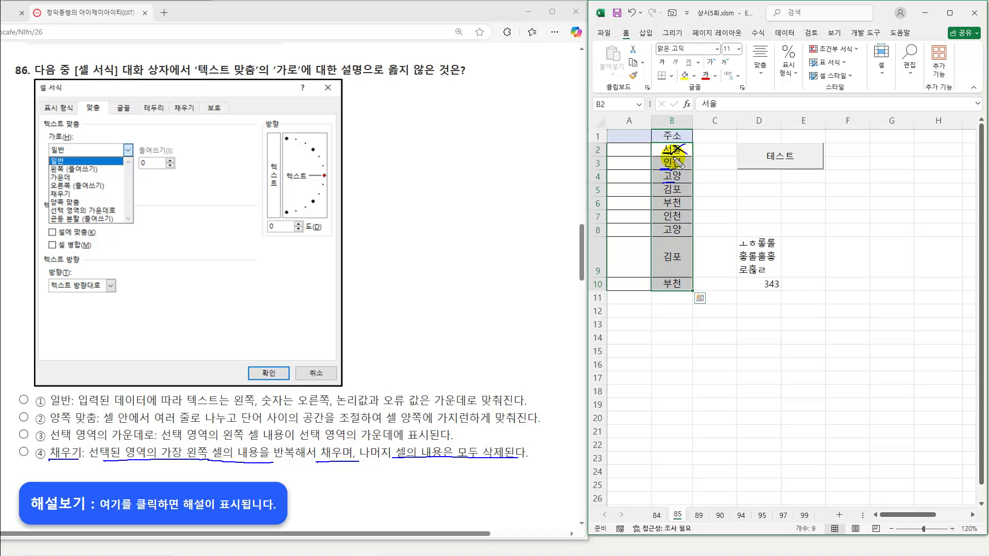
key(Escape)
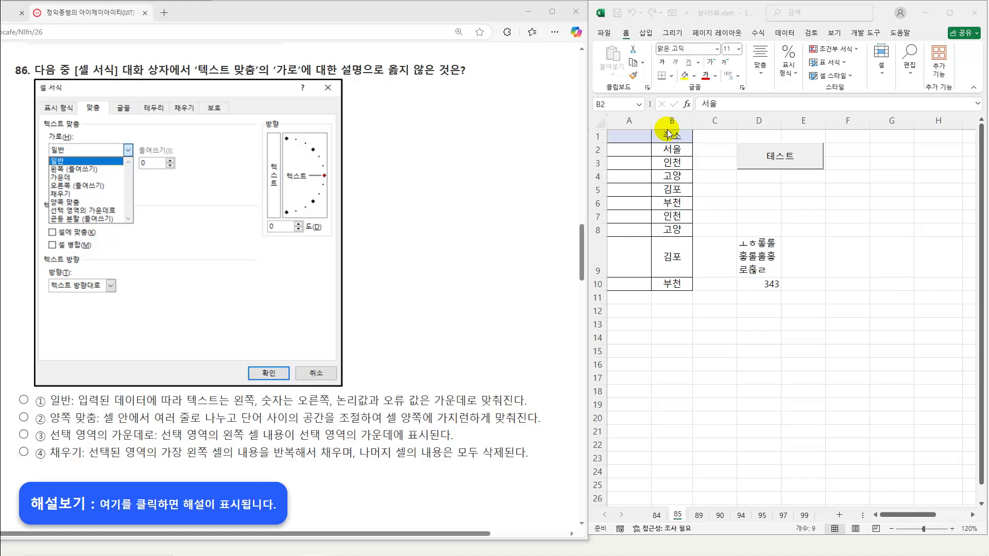
Set B2:B10's horizontal alignment to 채우기 so each address repeats.
right_click(672, 150)
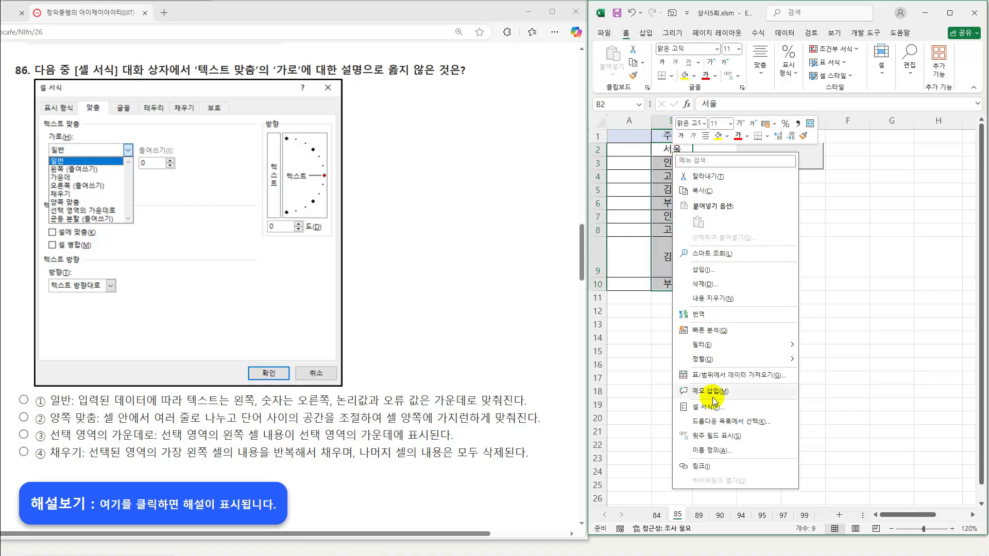
click(706, 403)
click(597, 323)
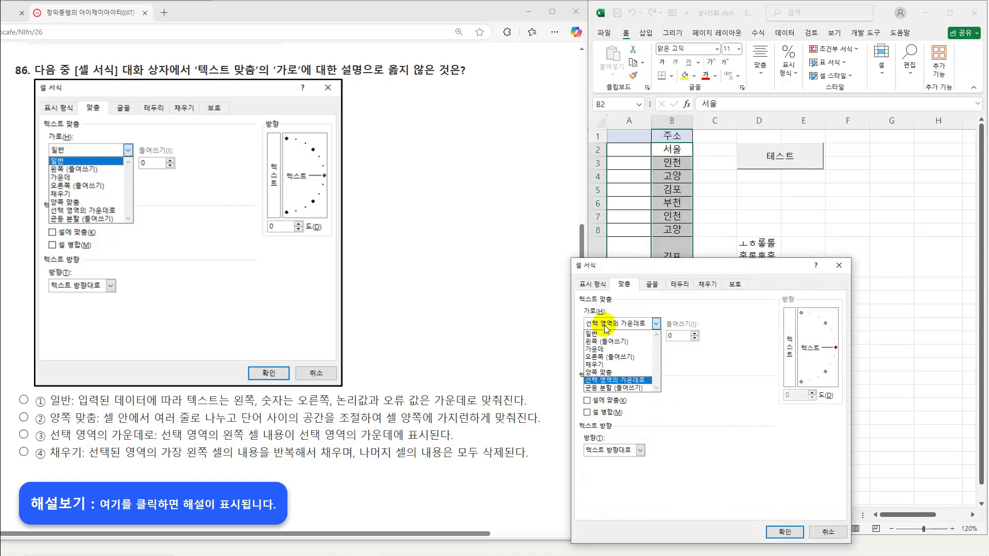
click(597, 364)
click(780, 531)
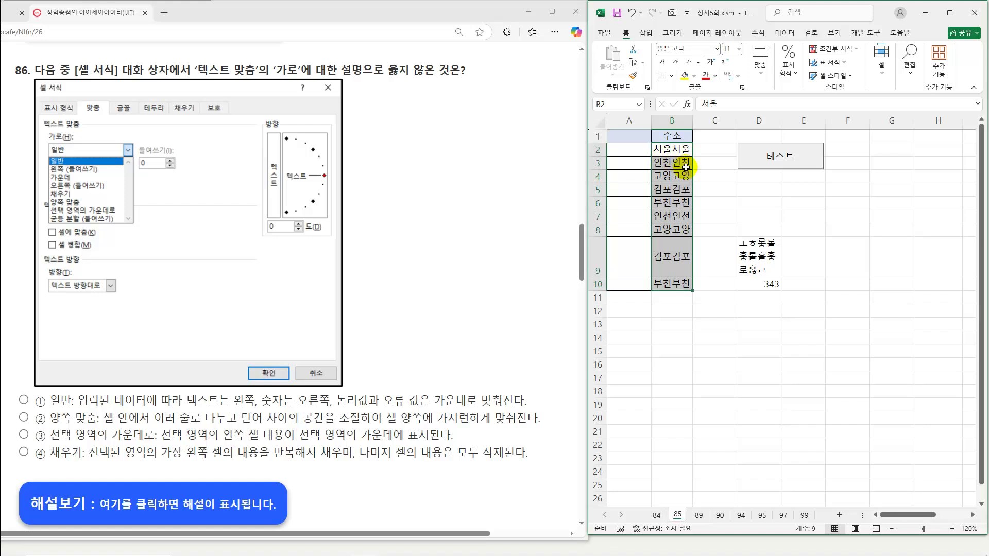
Change B3 to 대한민국, widen column B, and tick option ④ as the answer.
click(671, 164)
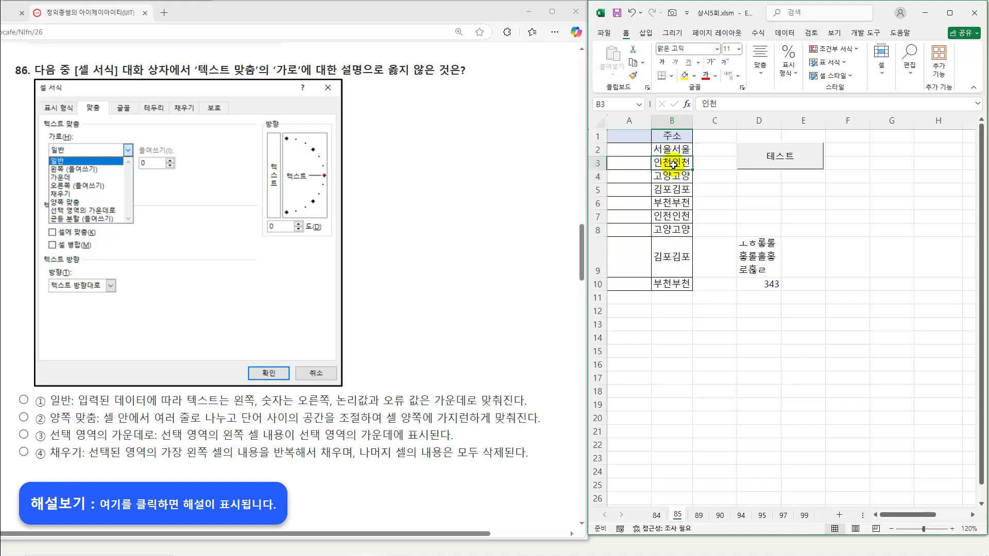
text(대한민구)
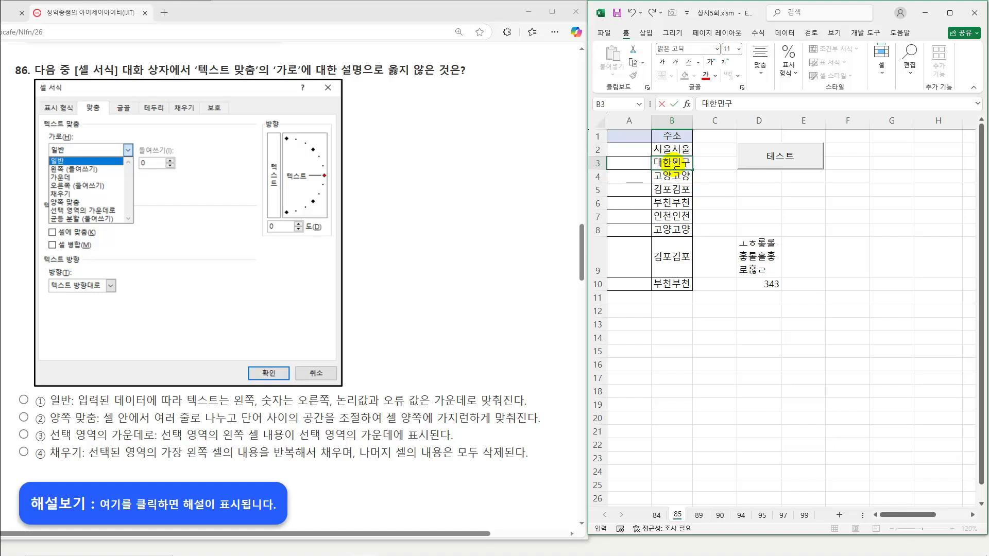
text(ㄱ)
key(Return)
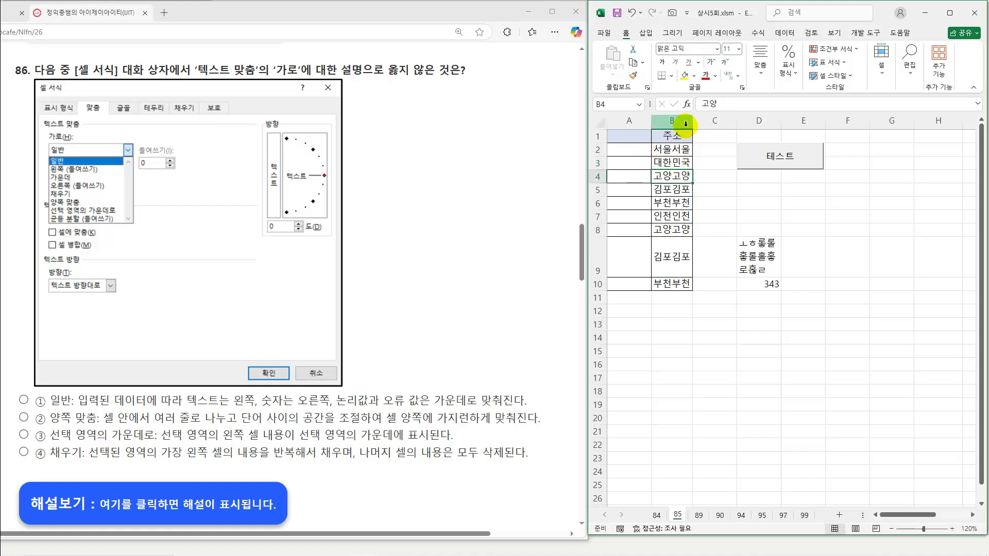
drag(692, 121, 748, 120)
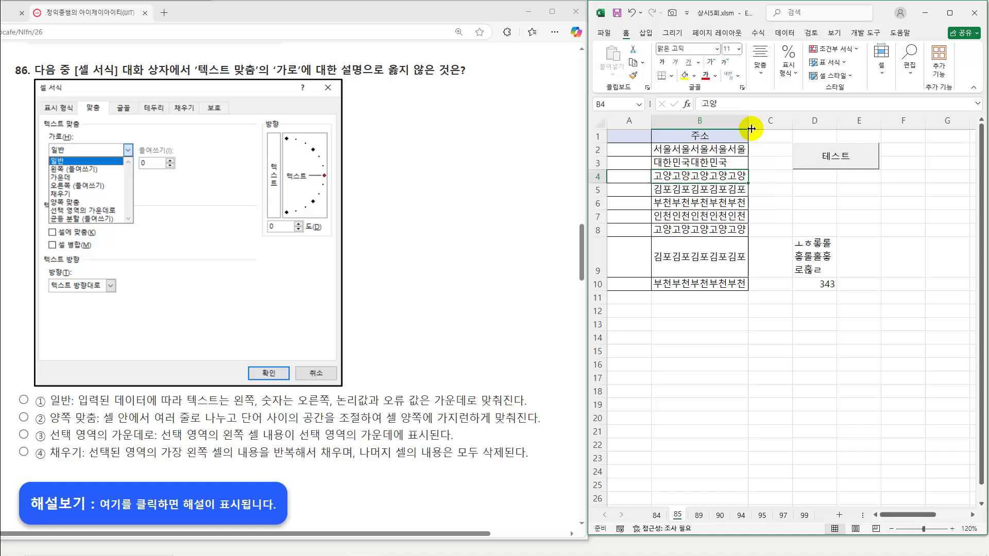
drag(748, 121, 769, 119)
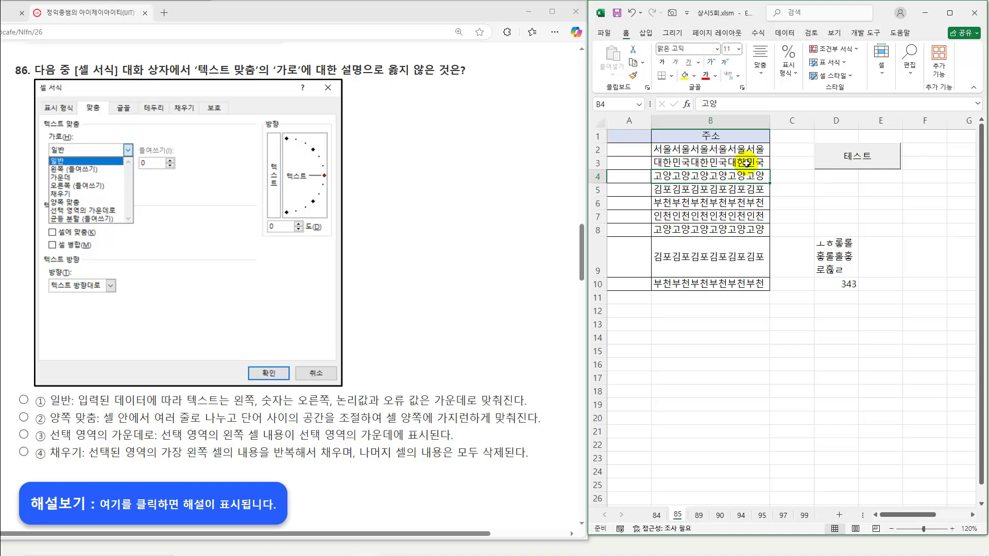
drag(191, 460, 483, 462)
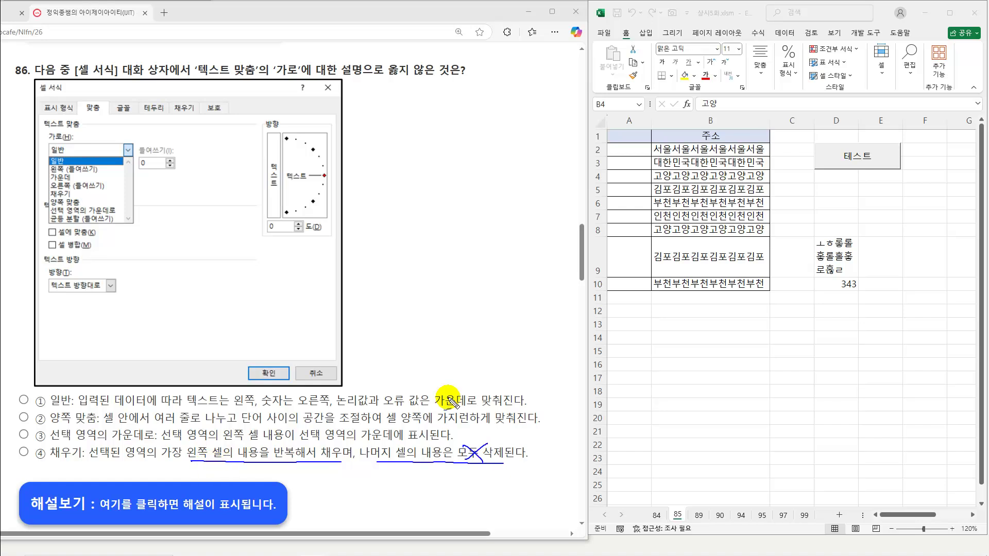
drag(19, 447, 33, 440)
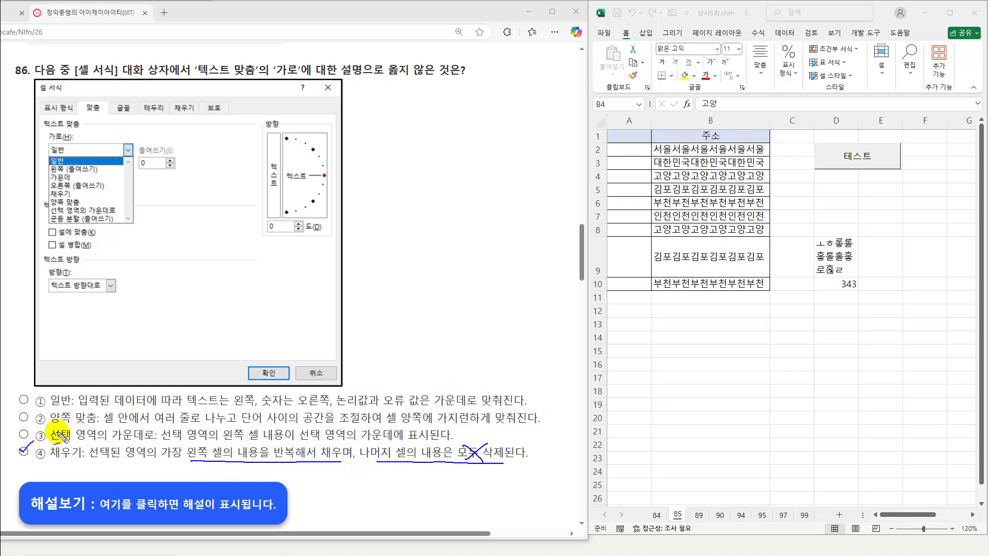
Choose answer ④ for question 86 and read its explanation.
click(24, 452)
click(59, 498)
scroll(95, 455, down, 5)
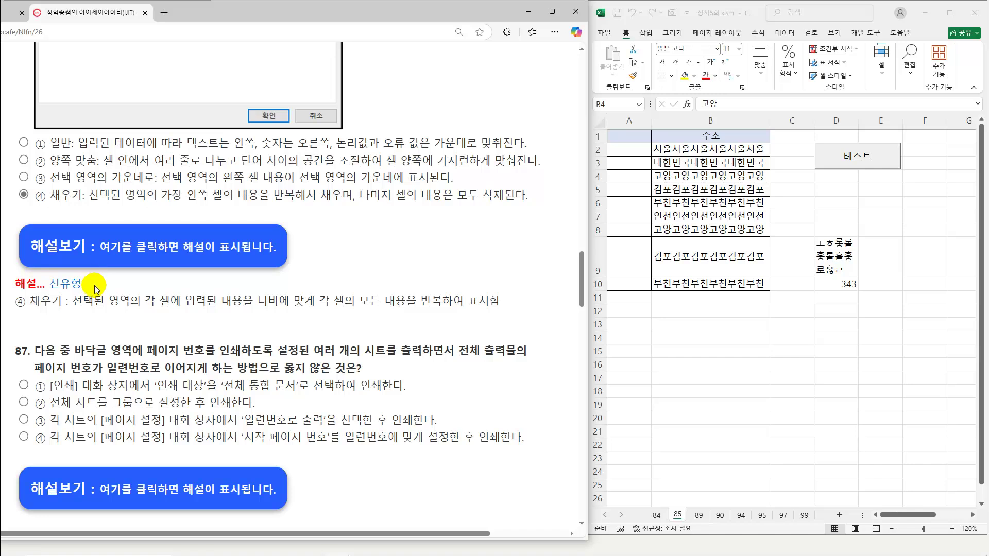
scroll(98, 298, down, 6)
scroll(105, 318, up, 1)
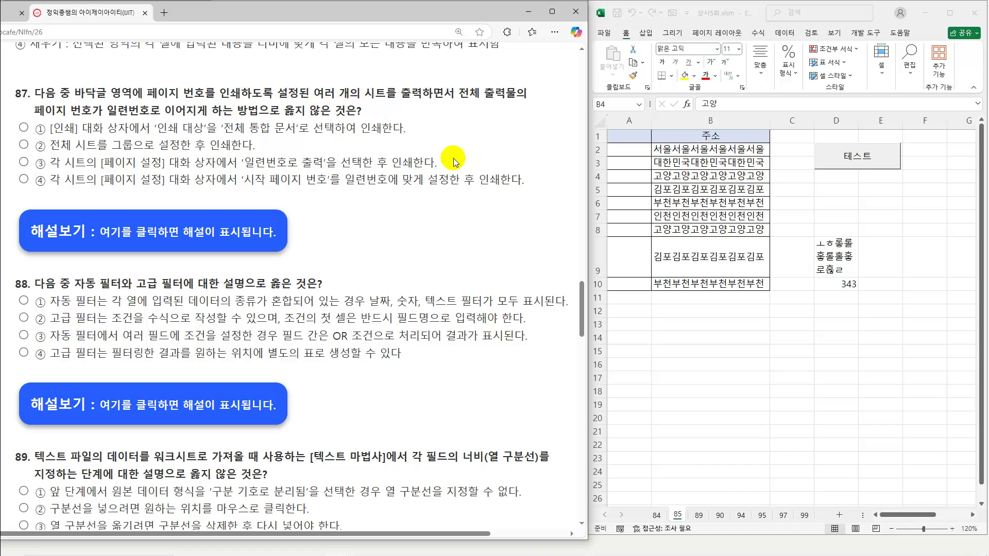
Flip through sheets 84, 85, 89, 90 and 94 in the workbook.
click(685, 371)
click(657, 515)
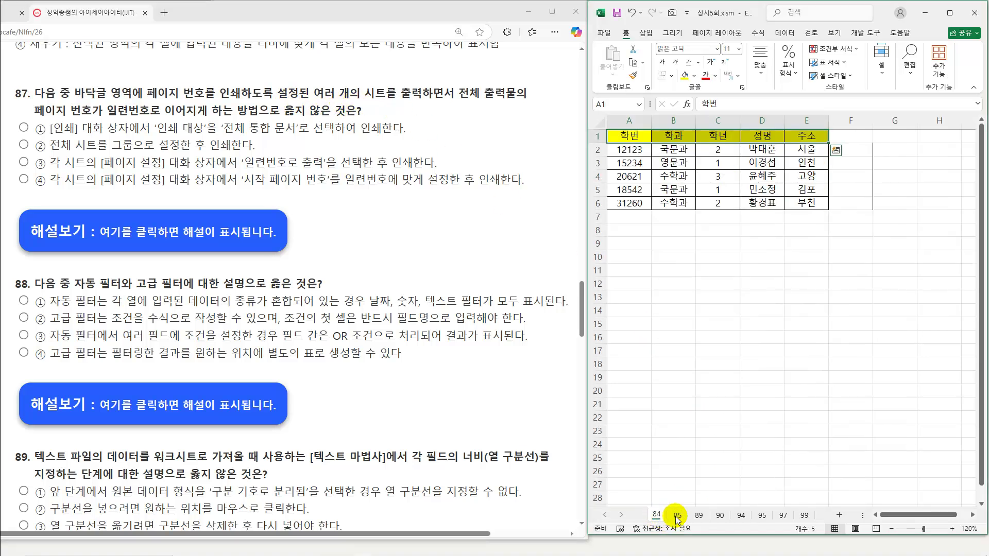
click(677, 515)
click(700, 516)
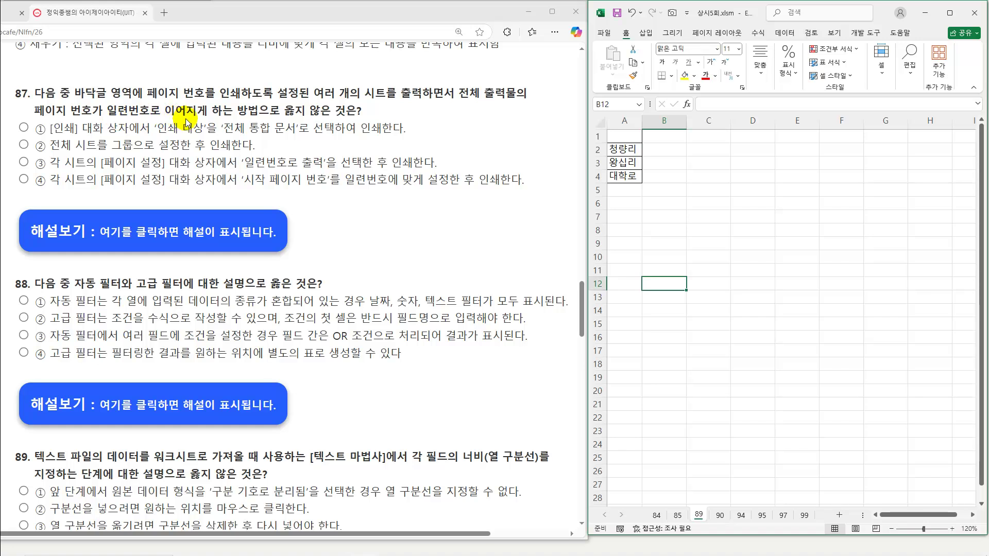
click(656, 514)
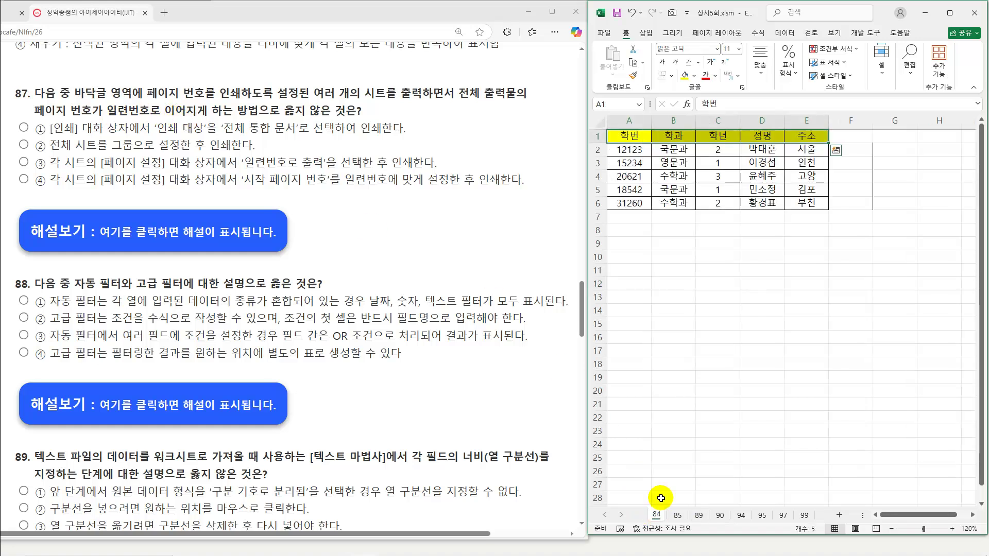
click(676, 515)
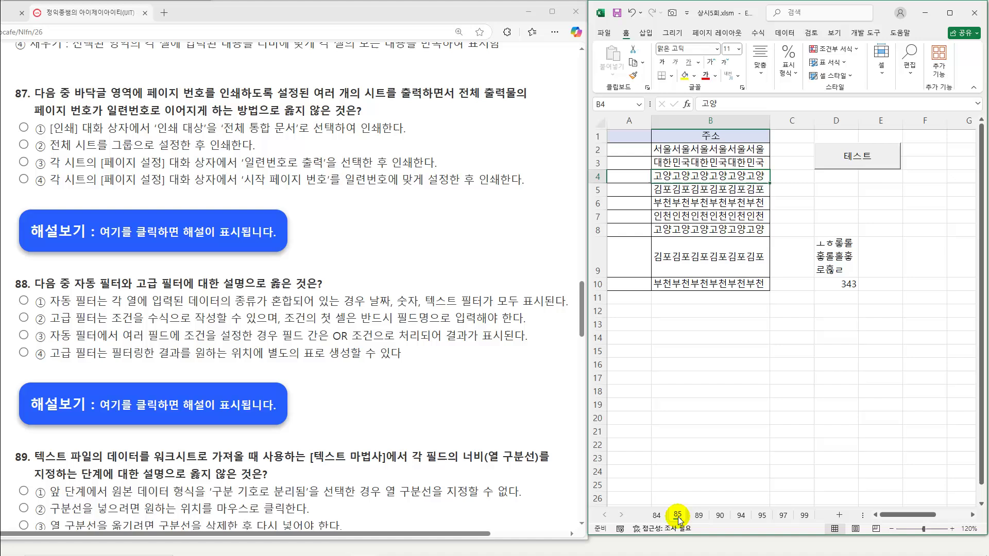
click(699, 515)
click(719, 515)
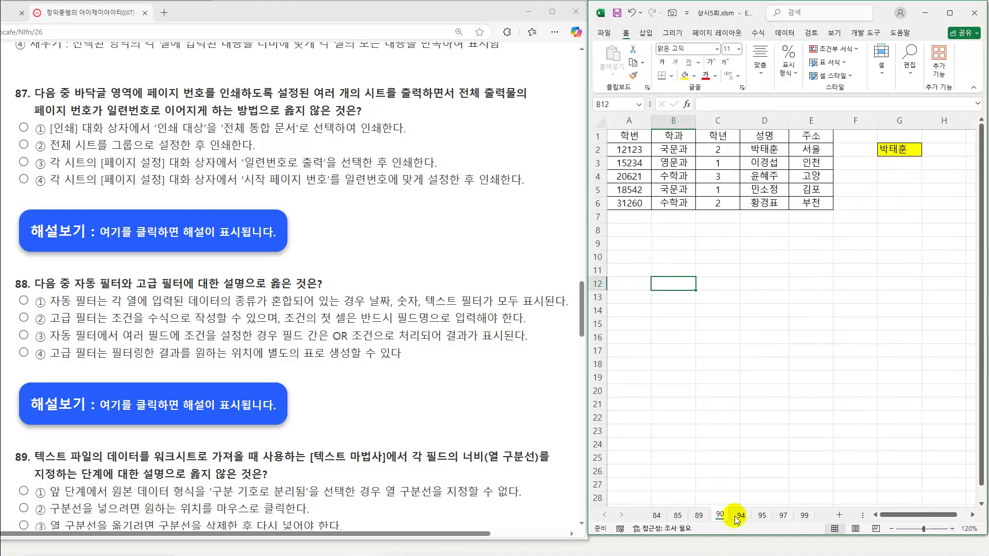
click(739, 515)
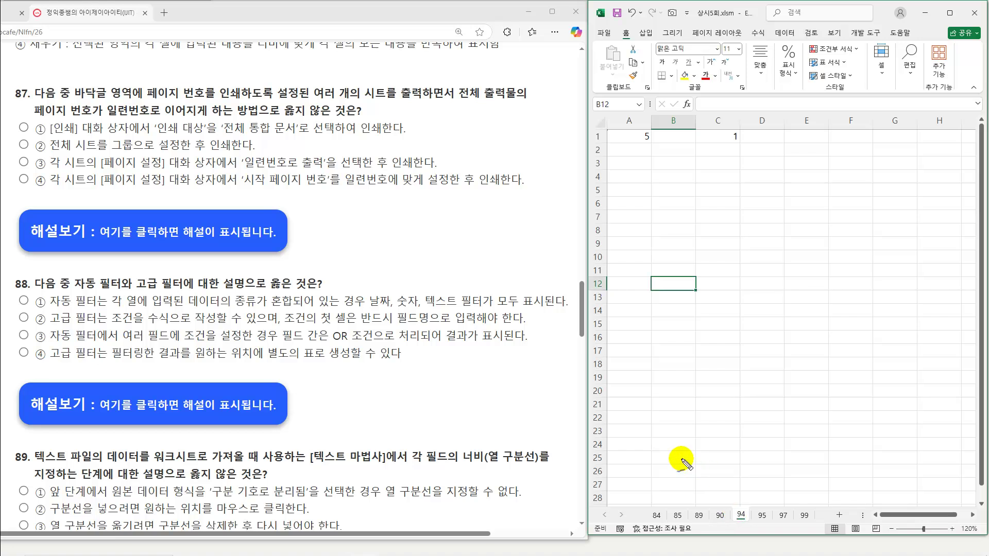
Annotate question 87's option ① and the grouped sheet tabs, clear the marks, and show sheet 84.
drag(284, 117, 344, 117)
drag(66, 135, 205, 133)
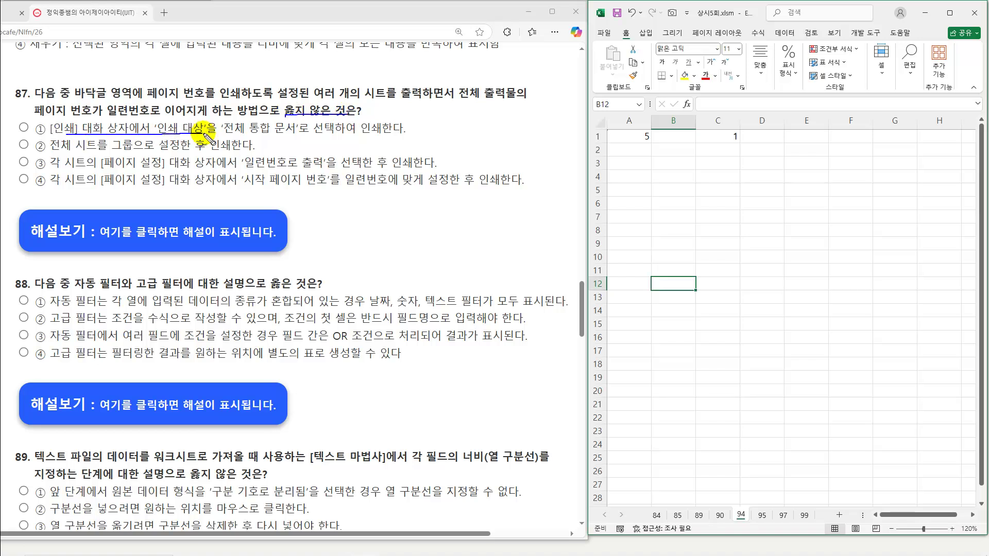
mouse_move(283, 129)
mouse_down()
mouse_move(281, 121)
mouse_move(381, 134)
mouse_up()
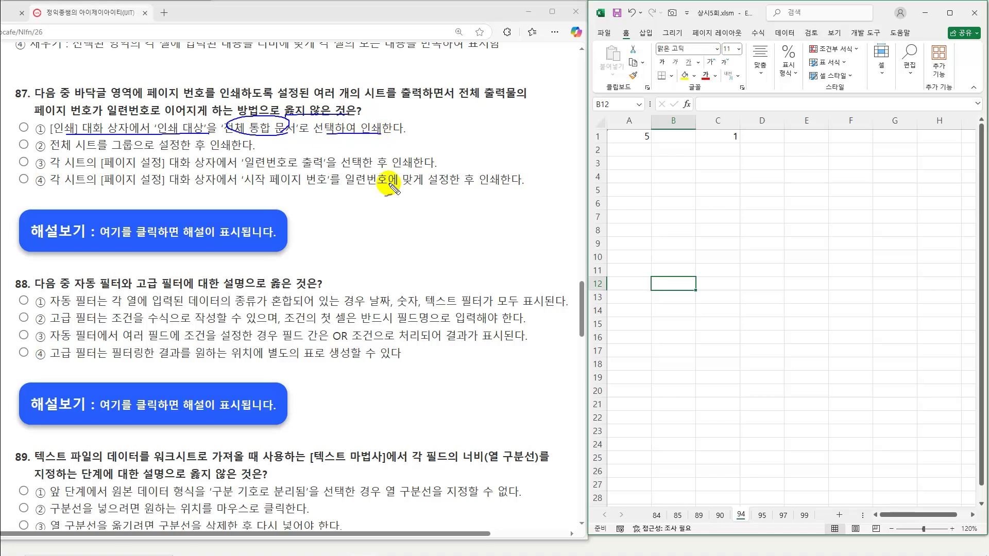
mouse_move(653, 519)
mouse_down()
mouse_move(728, 507)
mouse_move(702, 512)
mouse_up()
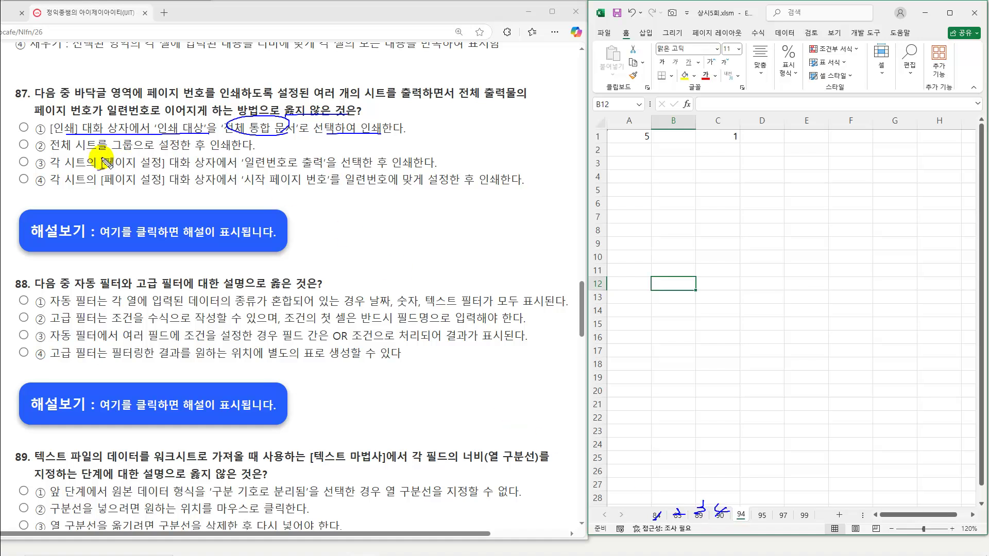
key(Escape)
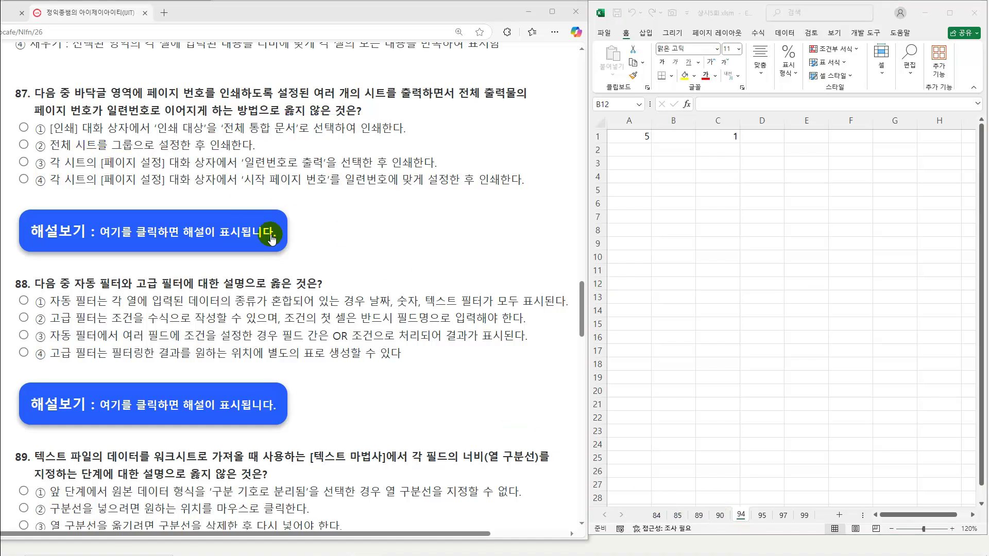
click(657, 515)
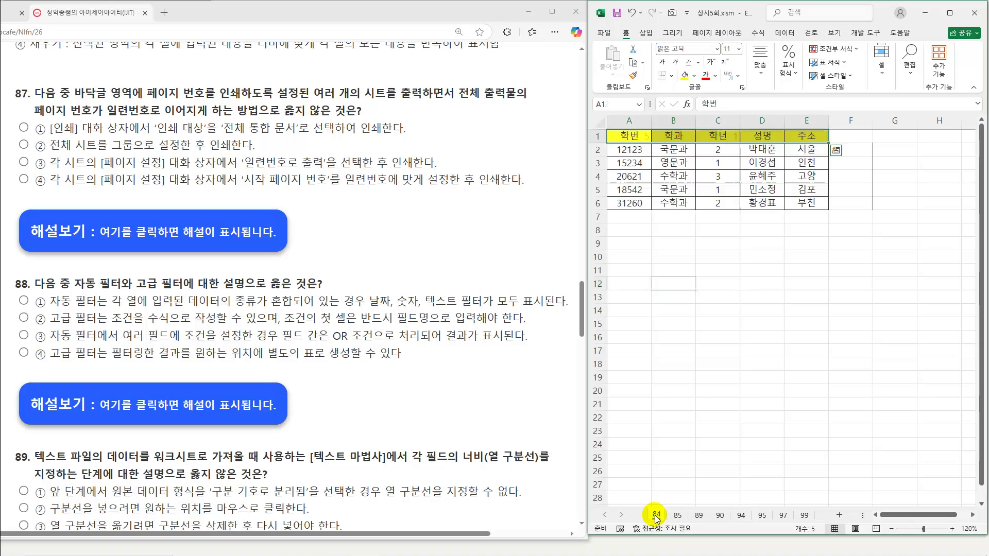
Group sheets 84–99 and change Page Setup's starting page number from 자동 to 6.
shift+click(805, 516)
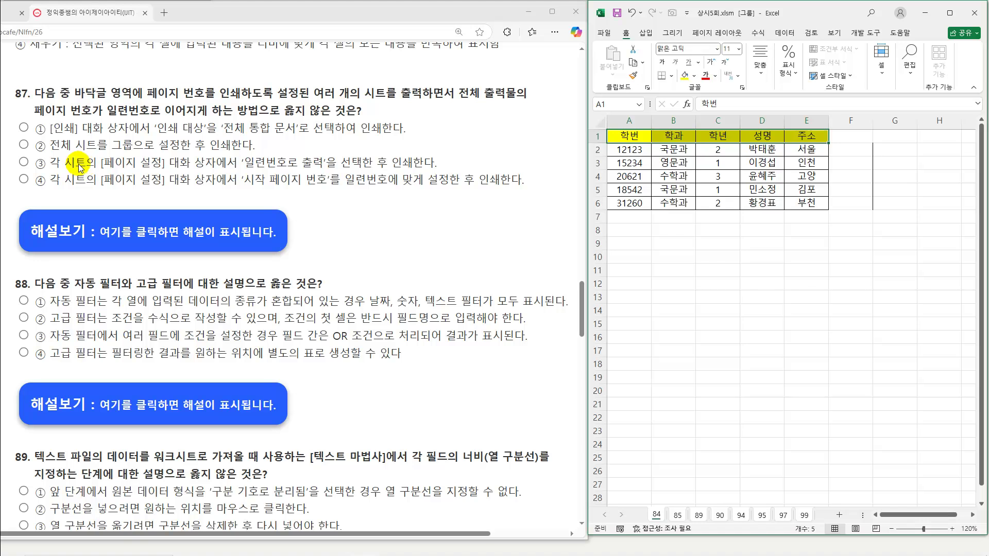
click(742, 377)
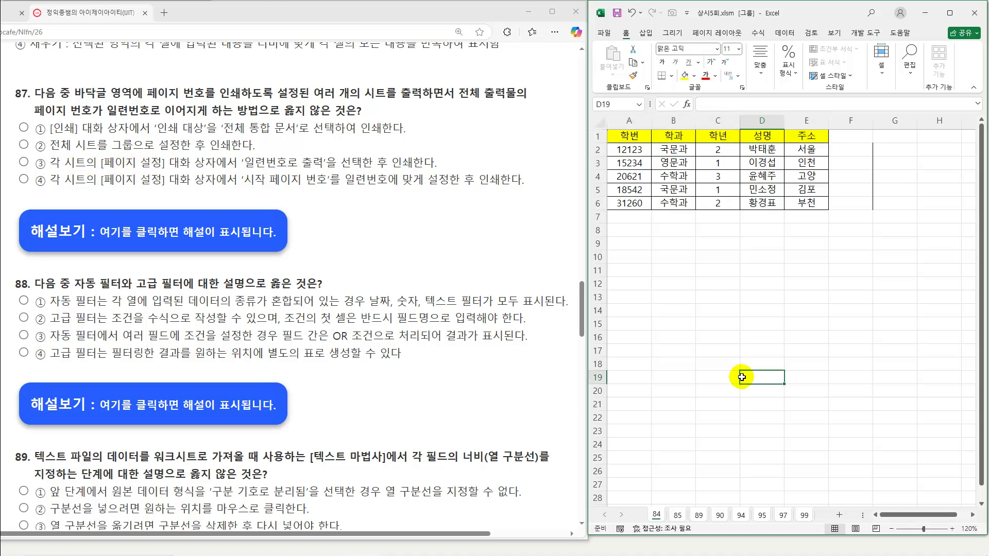
click(669, 515)
click(656, 515)
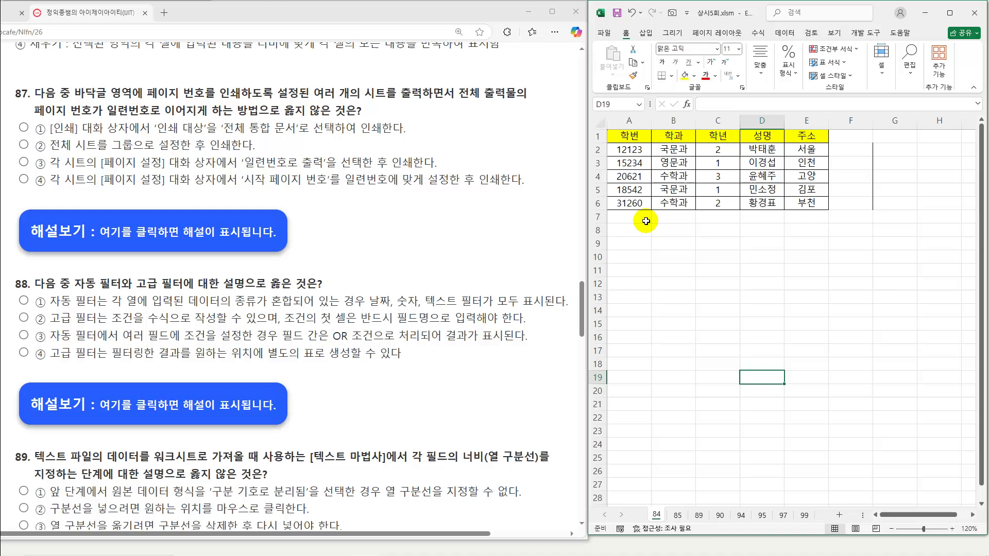
click(705, 34)
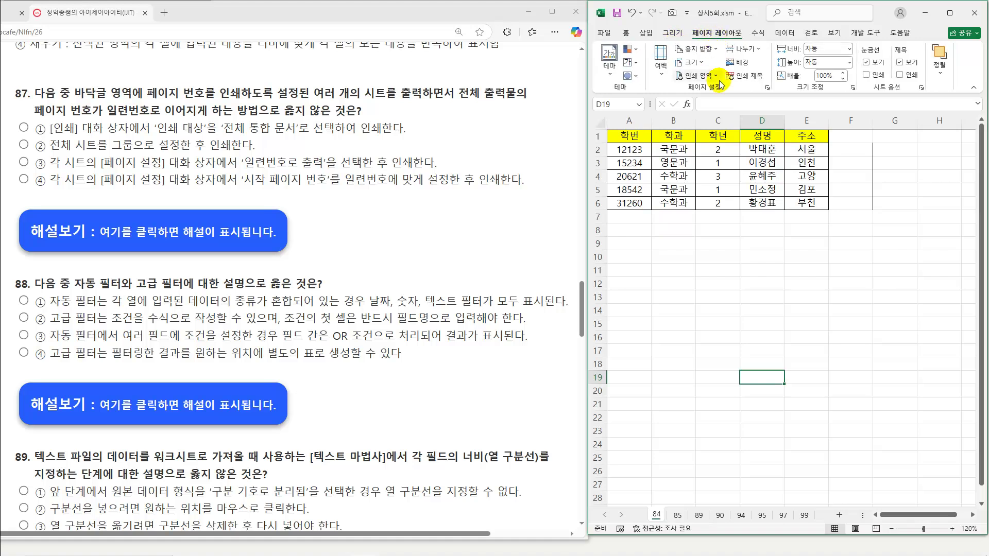
click(767, 88)
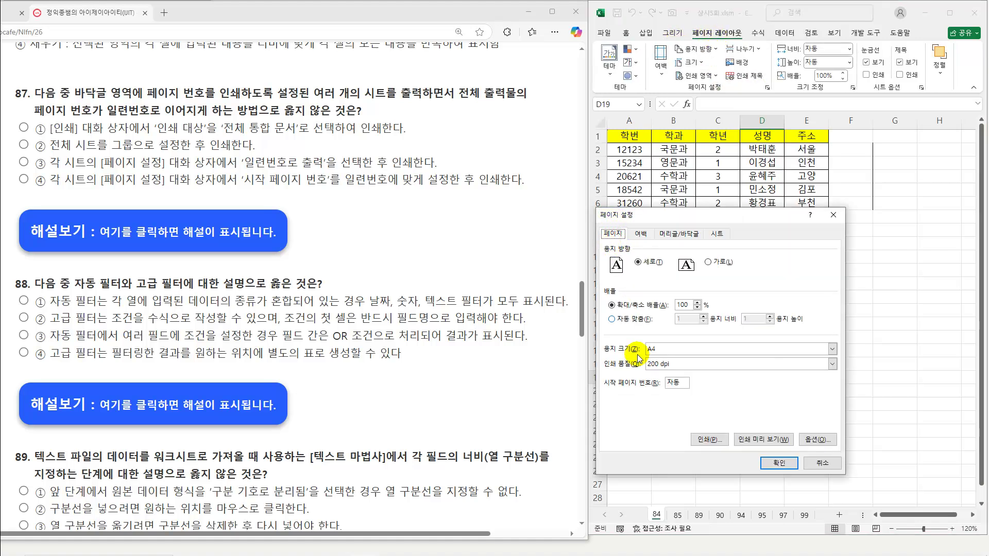
drag(680, 384, 663, 381)
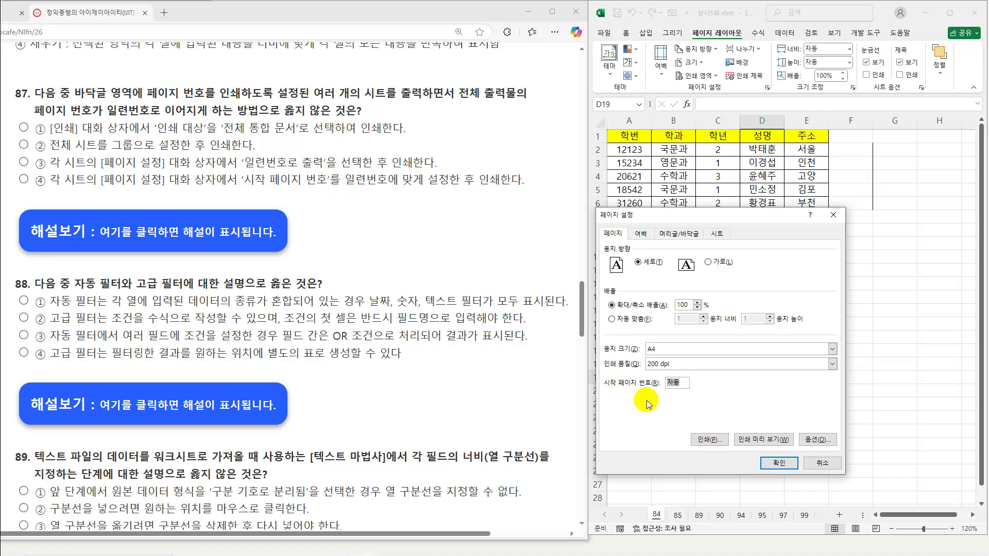
drag(683, 382, 661, 383)
text(6)
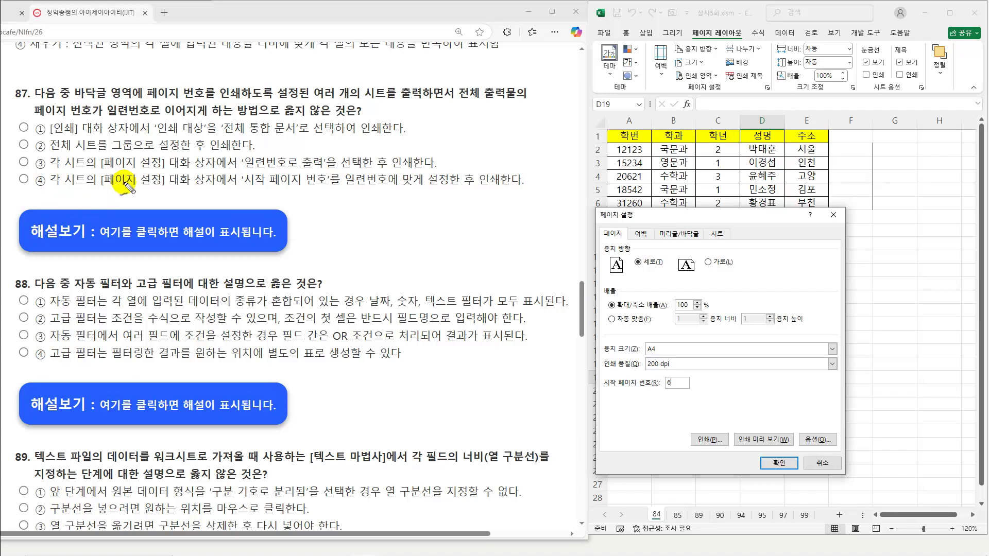
Underline the key phrases of question 87's options ③ and ④ and tick ③ as the answer.
drag(253, 189, 329, 188)
drag(604, 390, 688, 380)
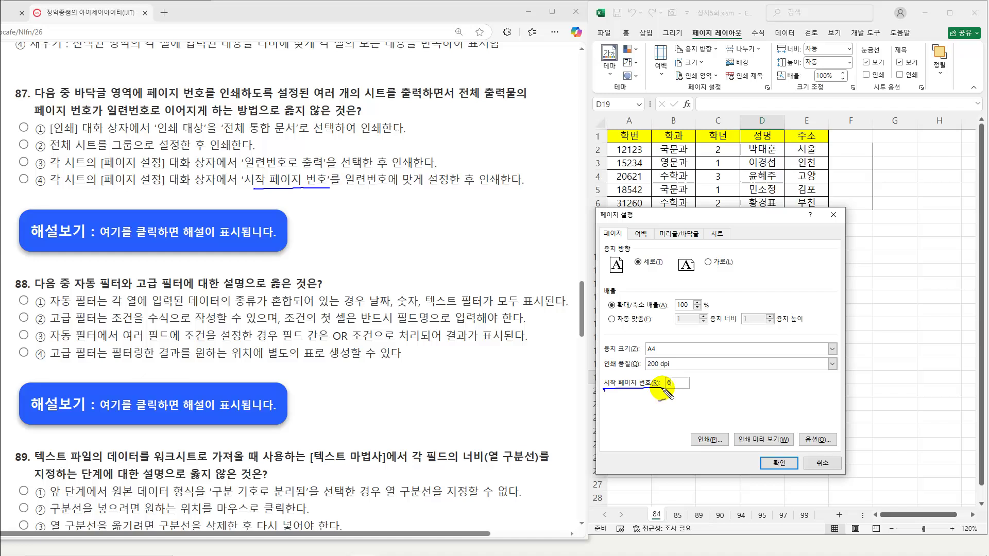
drag(481, 189, 523, 189)
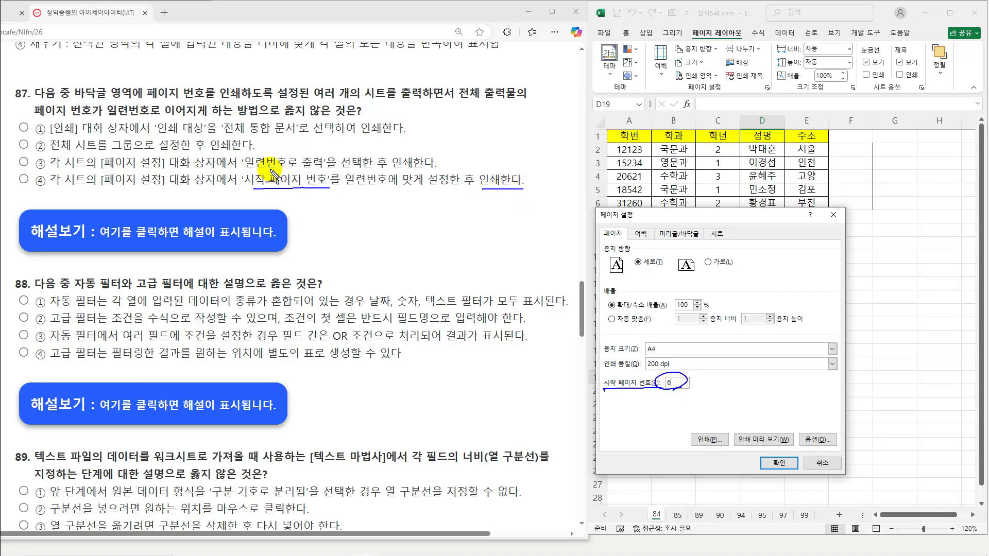
drag(245, 169, 309, 169)
drag(686, 380, 665, 397)
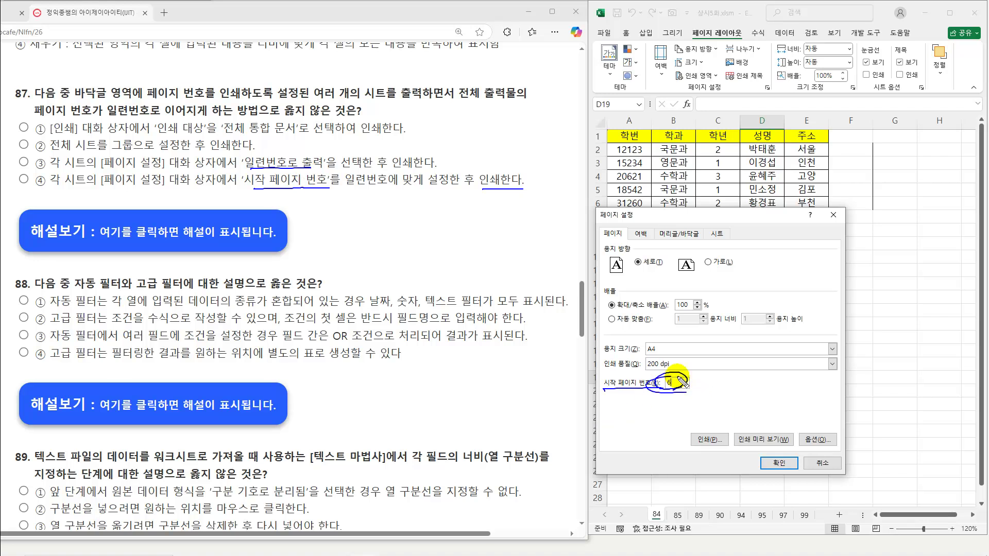
drag(358, 168, 431, 169)
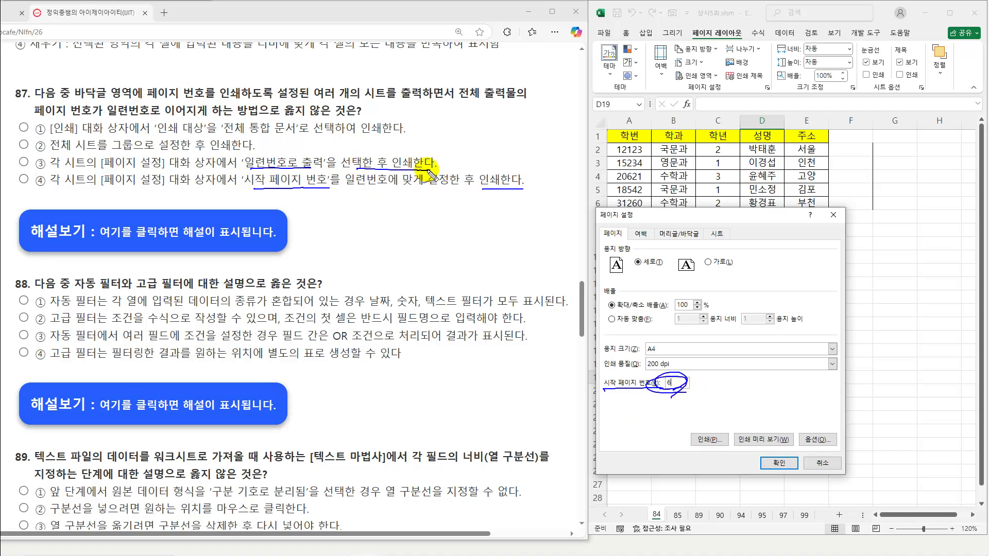
drag(13, 162, 31, 158)
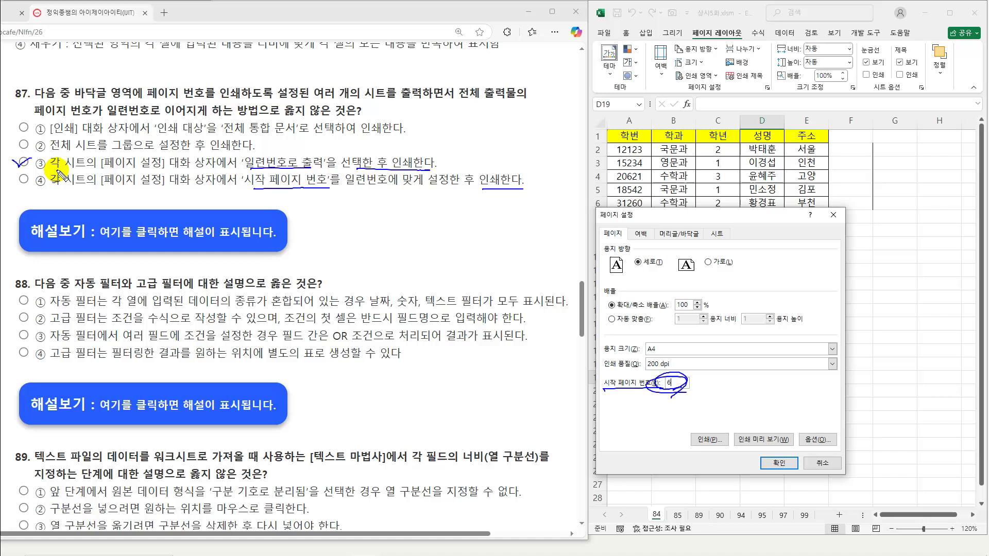
Choose option ③ as question 87's answer and review its explanation.
key(Escape)
click(23, 163)
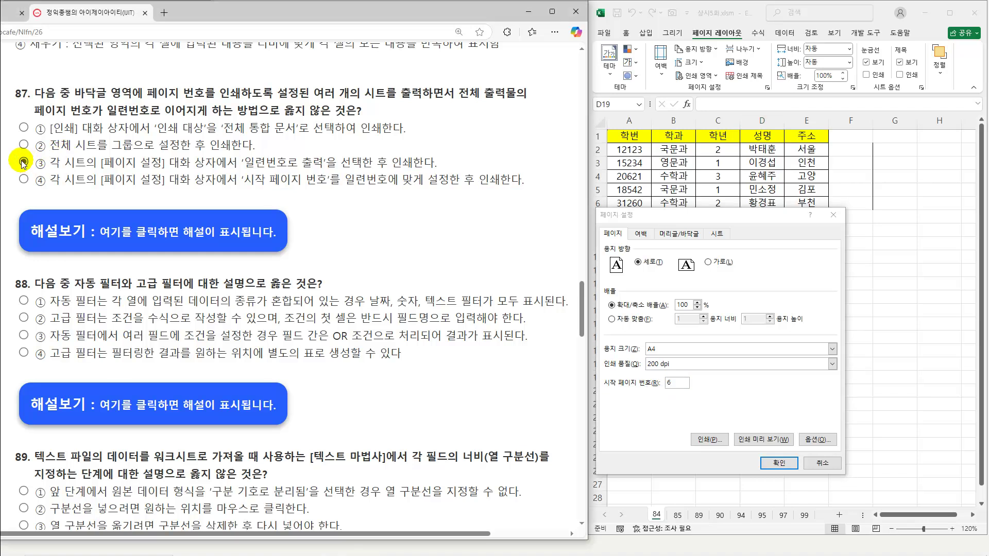
click(111, 235)
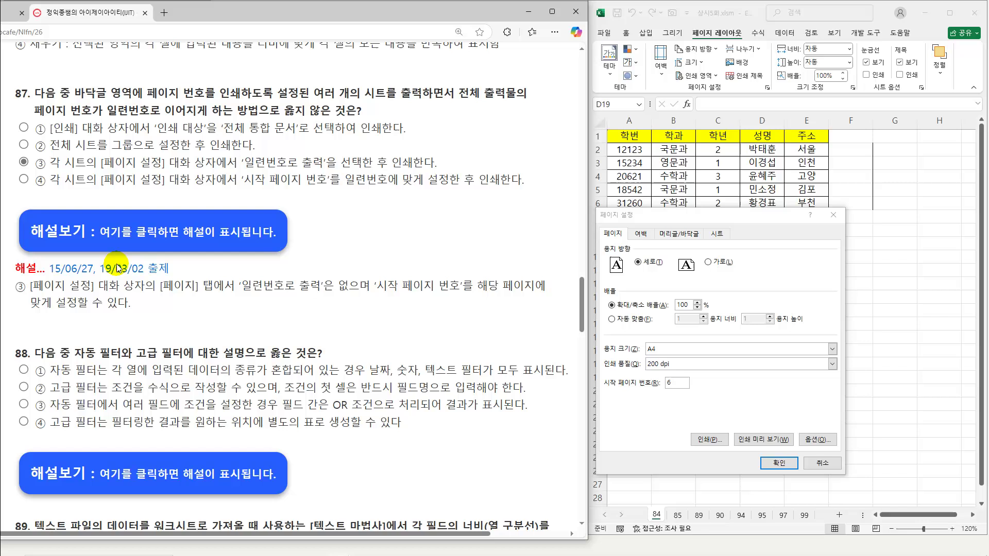
click(128, 240)
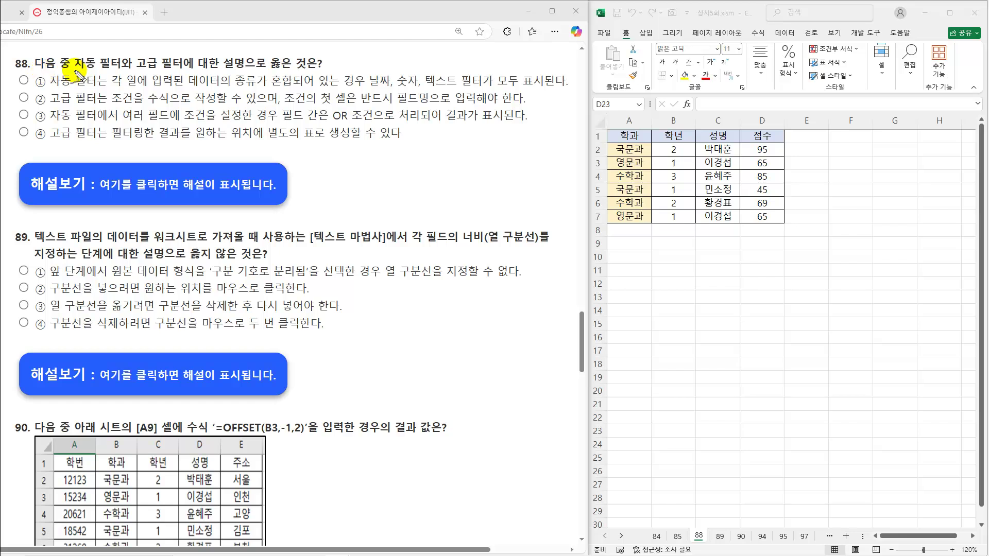
Underline 자동 필터, 고급 필터 and 옳은 in question 88's title.
drag(81, 71, 184, 67)
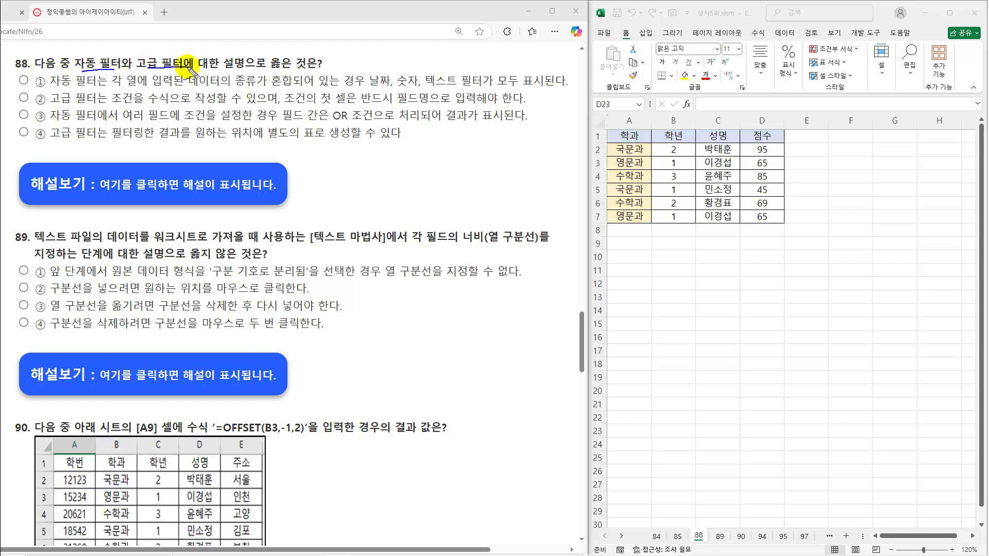
drag(269, 69, 309, 69)
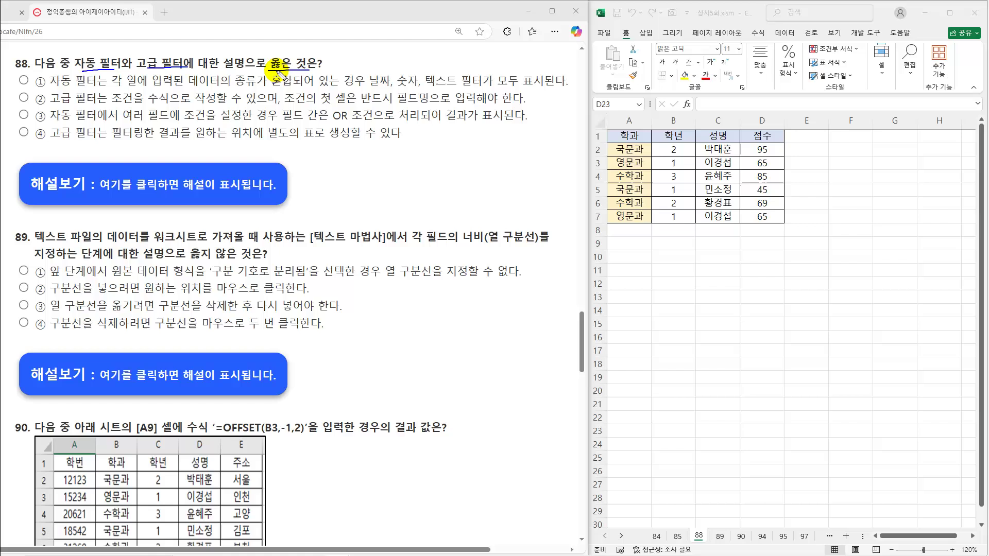
drag(77, 69, 116, 67)
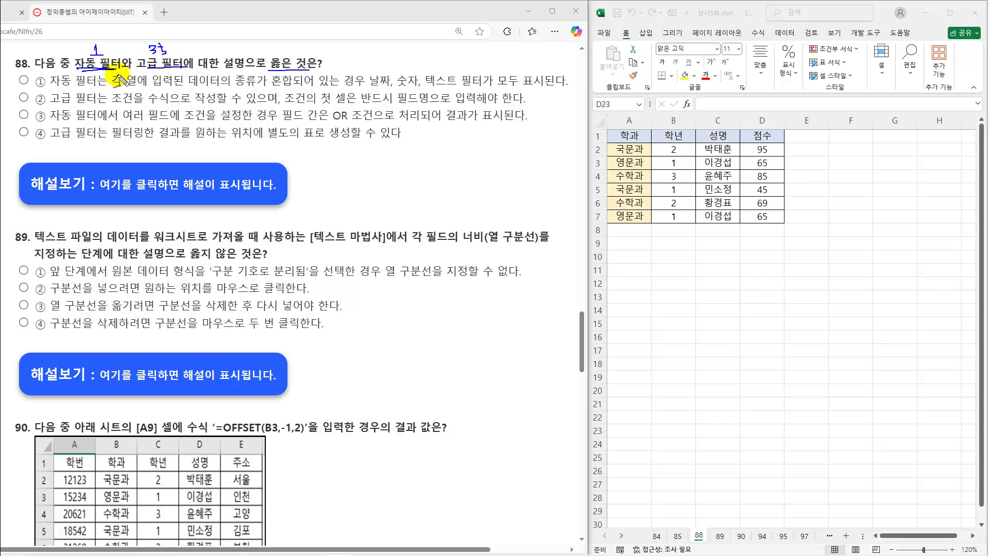
Underline key phrases in question 88's options ① and ②, tick 날짜 and option ②, and circle 텍스트.
drag(52, 89, 267, 87)
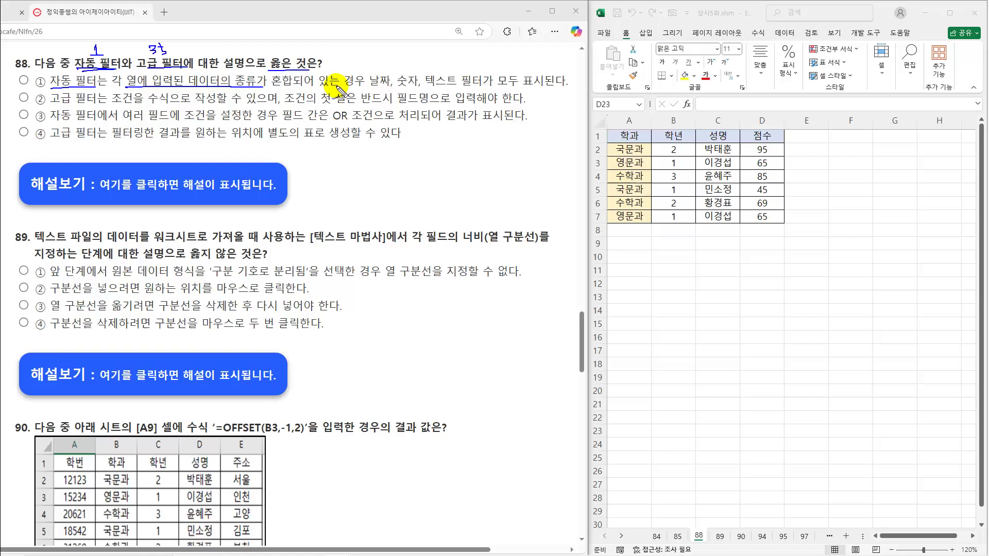
drag(368, 88, 534, 88)
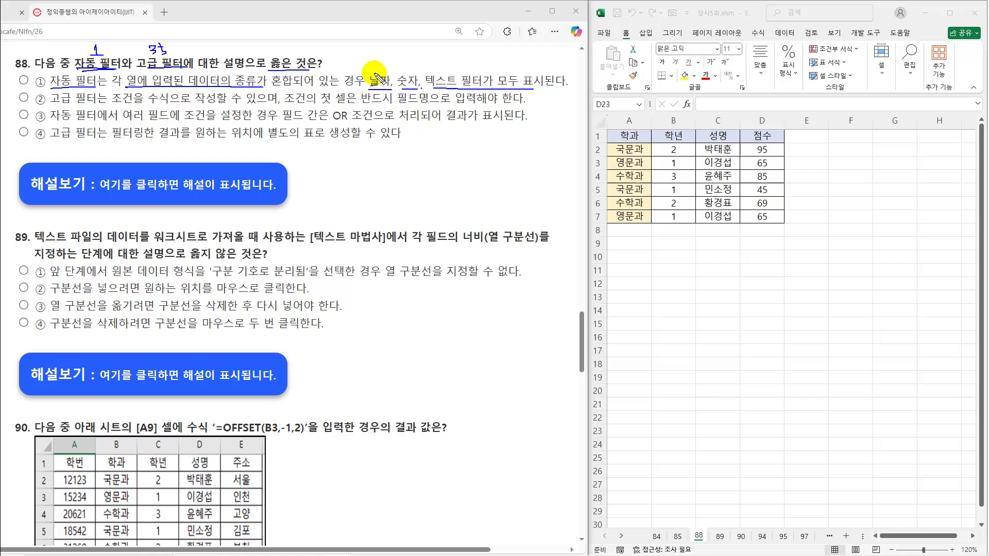
drag(372, 65, 411, 64)
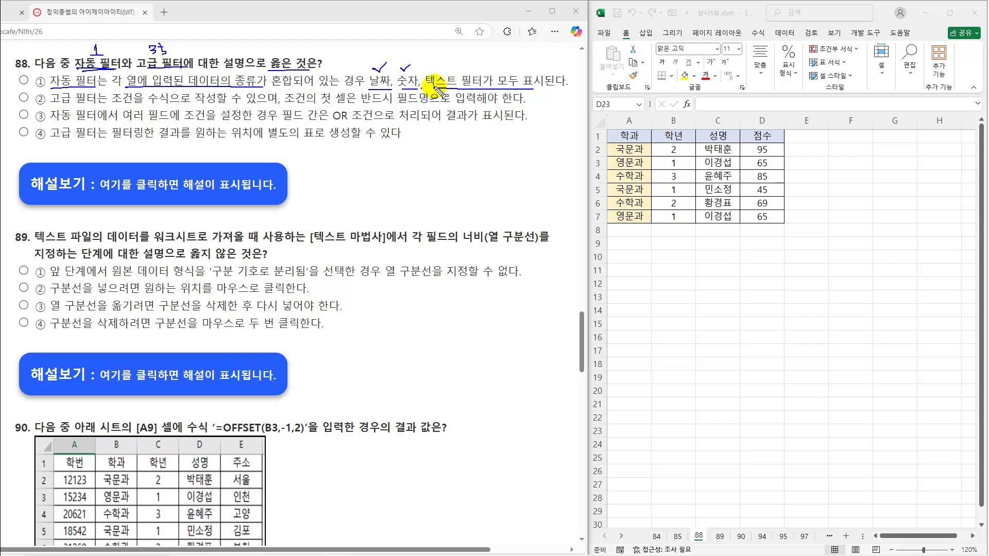
drag(456, 74, 450, 90)
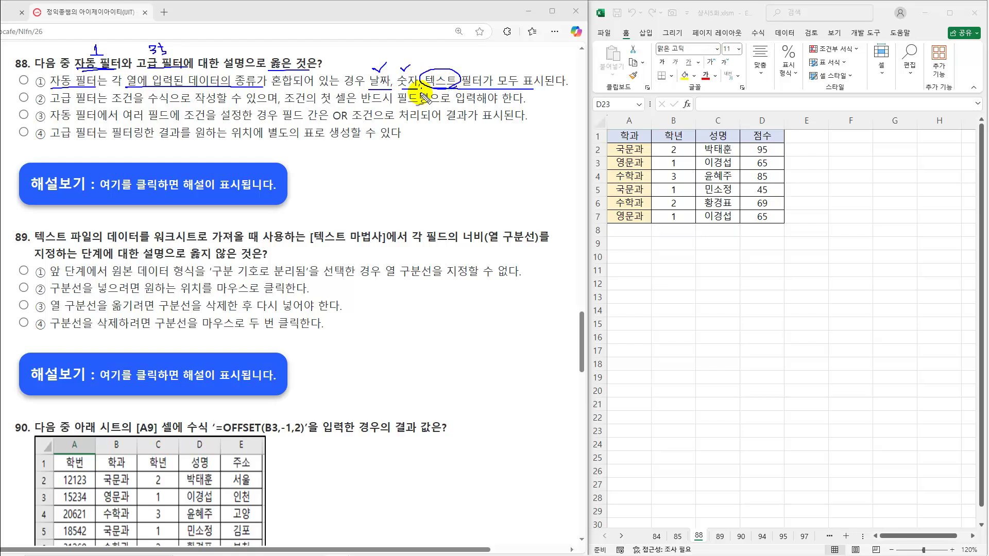
mouse_move(51, 105)
mouse_down()
mouse_move(501, 107)
mouse_move(545, 96)
mouse_up()
drag(745, 234, 731, 241)
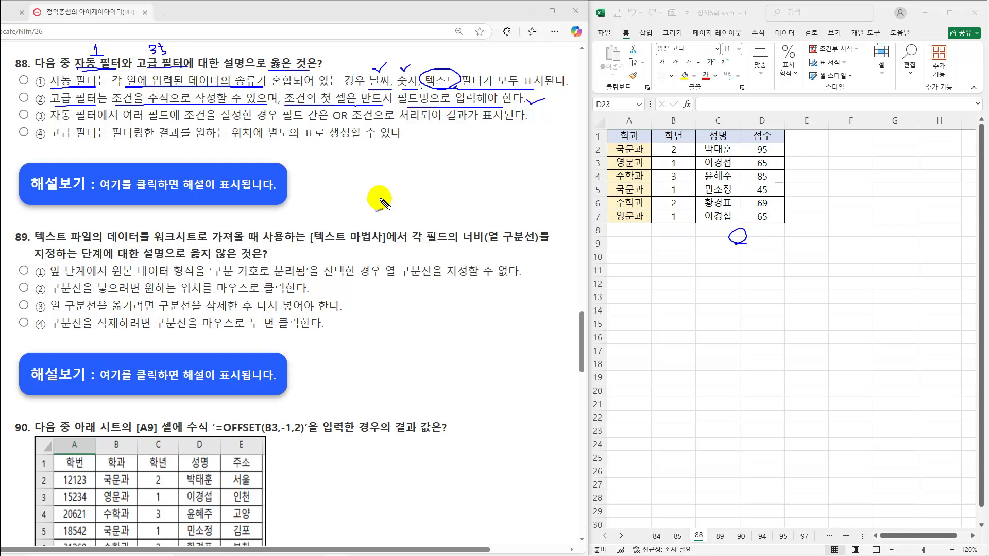
Erase the earlier ink, underline 자동 필터에서 and 여러 필드 in option ③, and cross out OR.
key(e)
drag(51, 123, 355, 123)
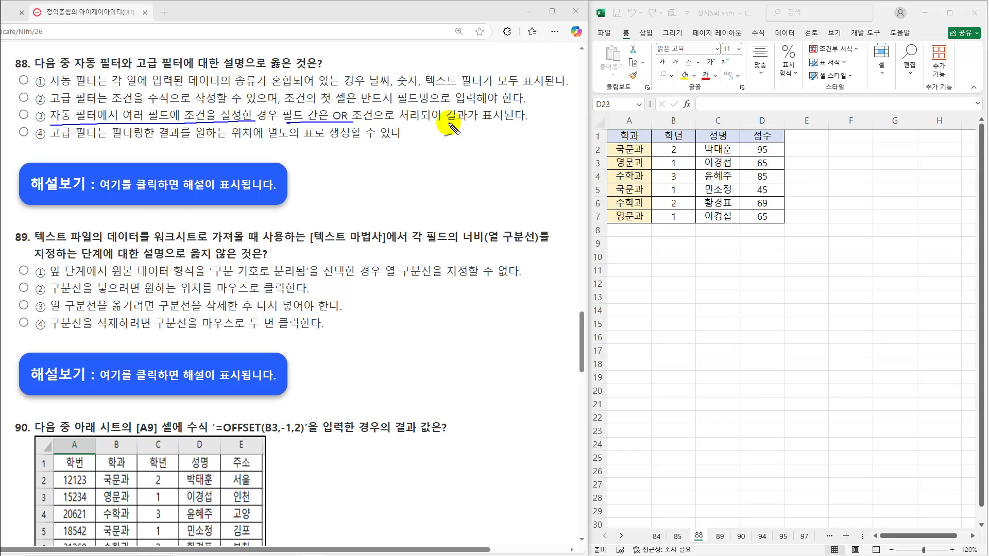
drag(127, 122, 178, 122)
mouse_move(350, 107)
mouse_down()
mouse_move(336, 122)
mouse_move(353, 123)
mouse_up()
drag(435, 141, 467, 129)
Handwrite 'AND, OR' beside the struck-out OR and underline key phrases in option ④.
drag(470, 129, 470, 142)
drag(470, 129, 471, 142)
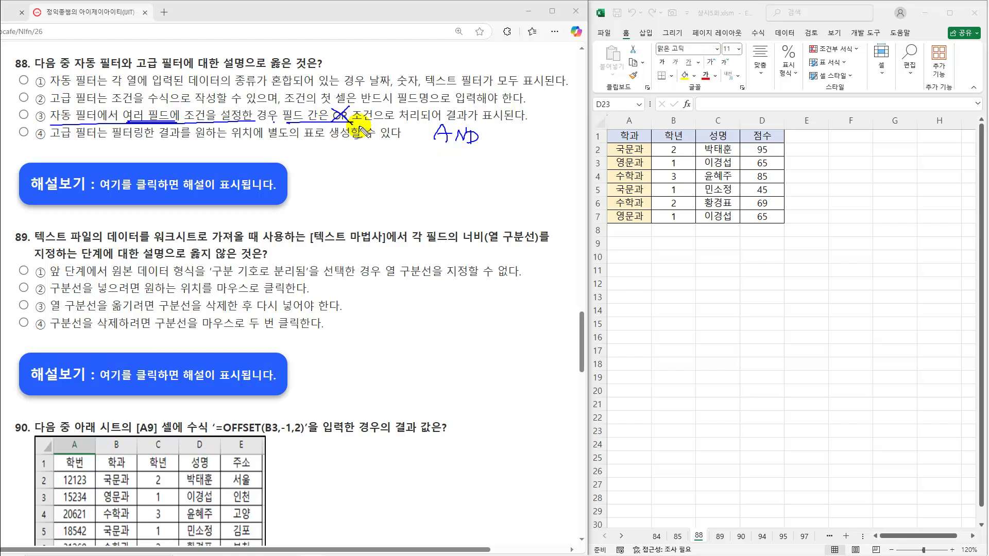
drag(484, 137, 481, 144)
drag(490, 135, 521, 145)
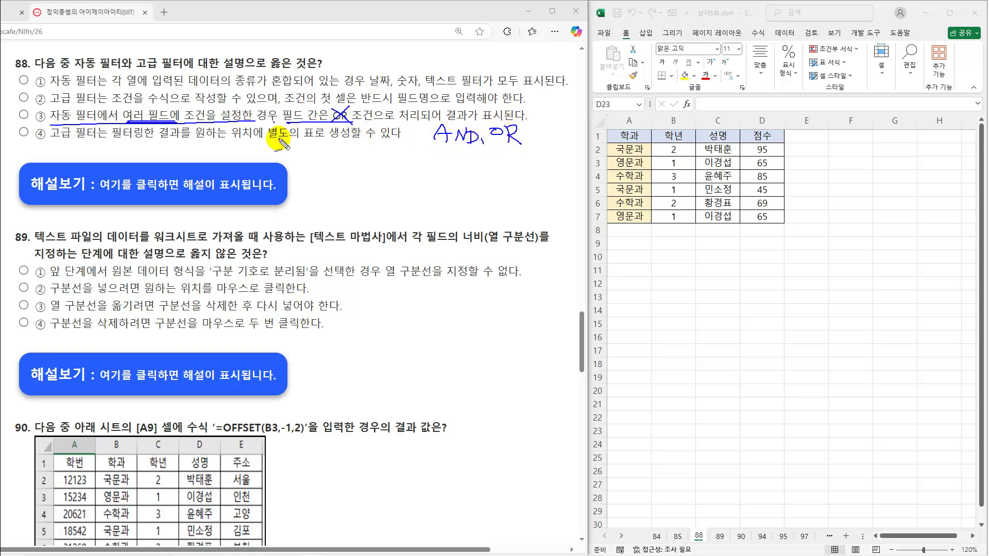
drag(332, 109, 355, 124)
drag(431, 146, 476, 146)
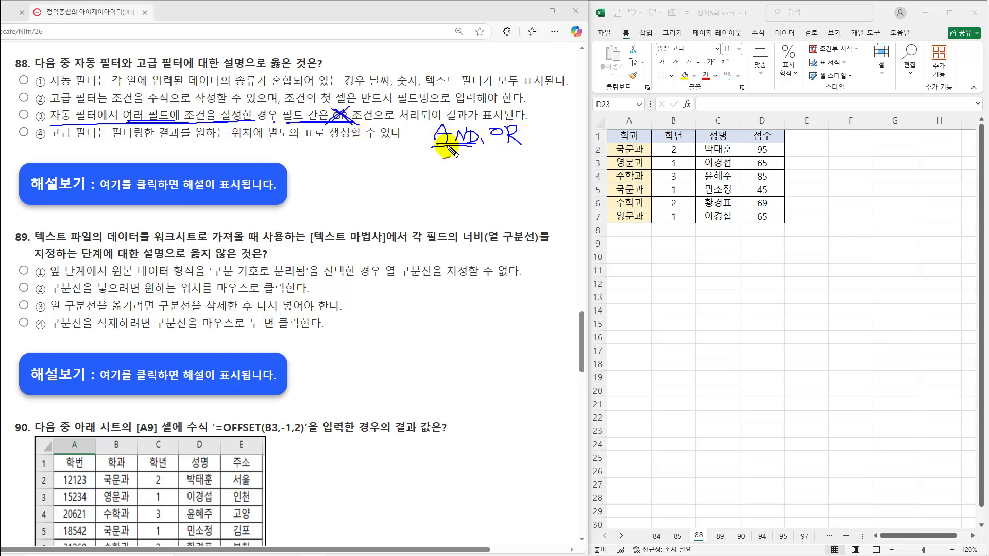
drag(51, 139, 127, 139)
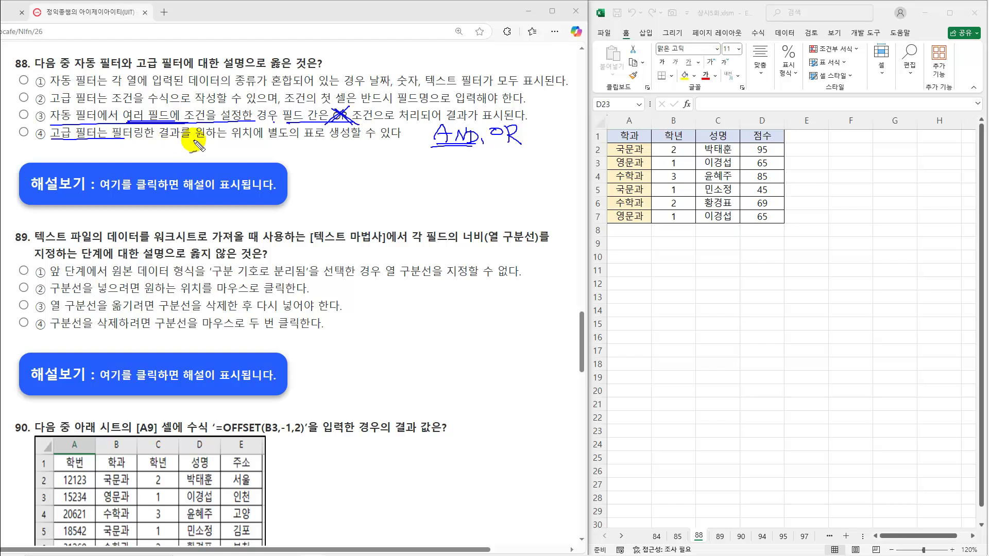
drag(232, 139, 379, 141)
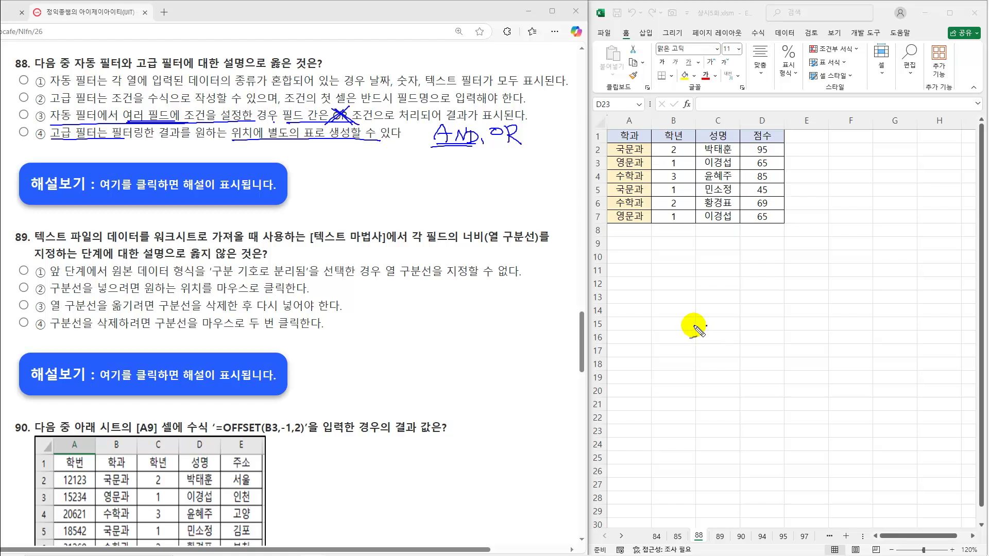
Leave the pen overlay, return to Excel, and select scores D2:D7 to see their 70.67 average.
key(Escape)
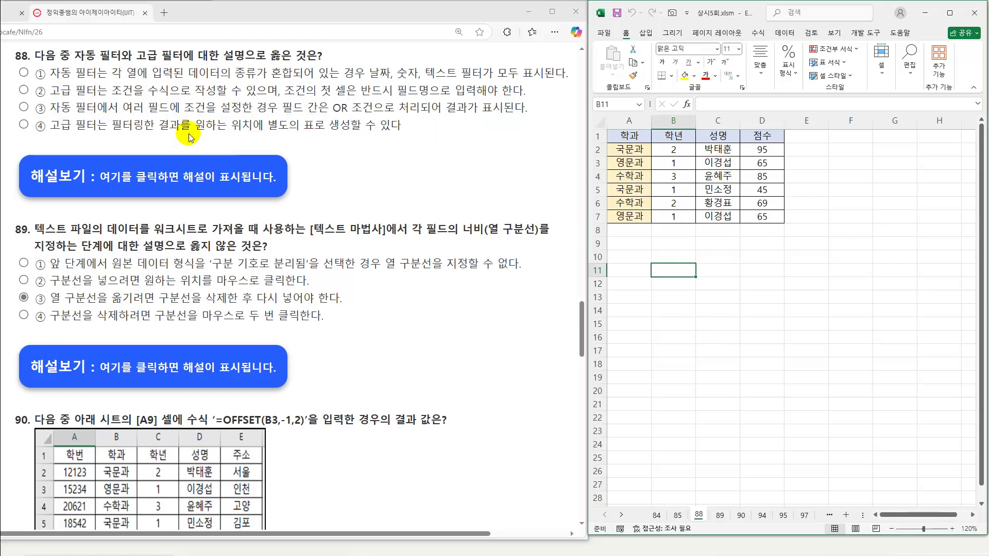
click(83, 93)
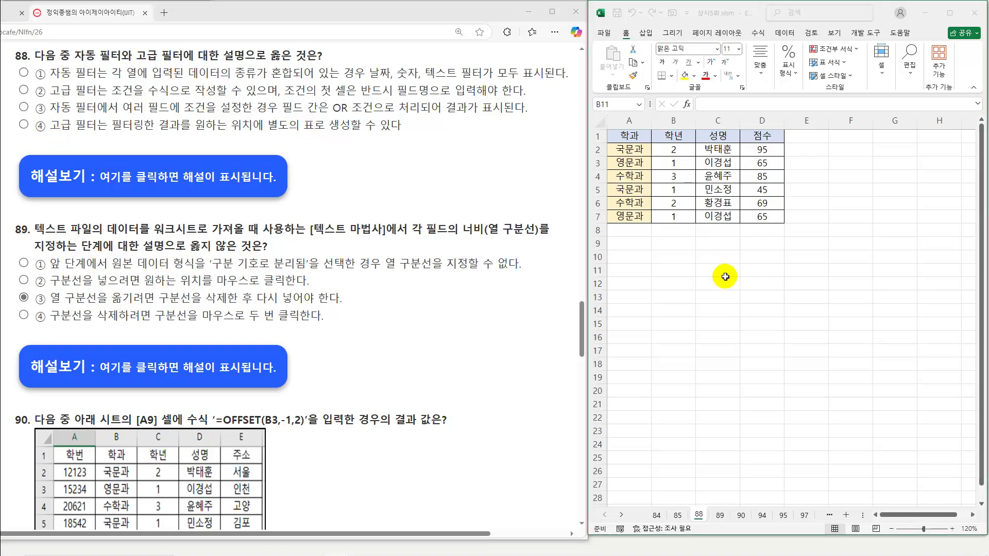
key(alt+Tab)
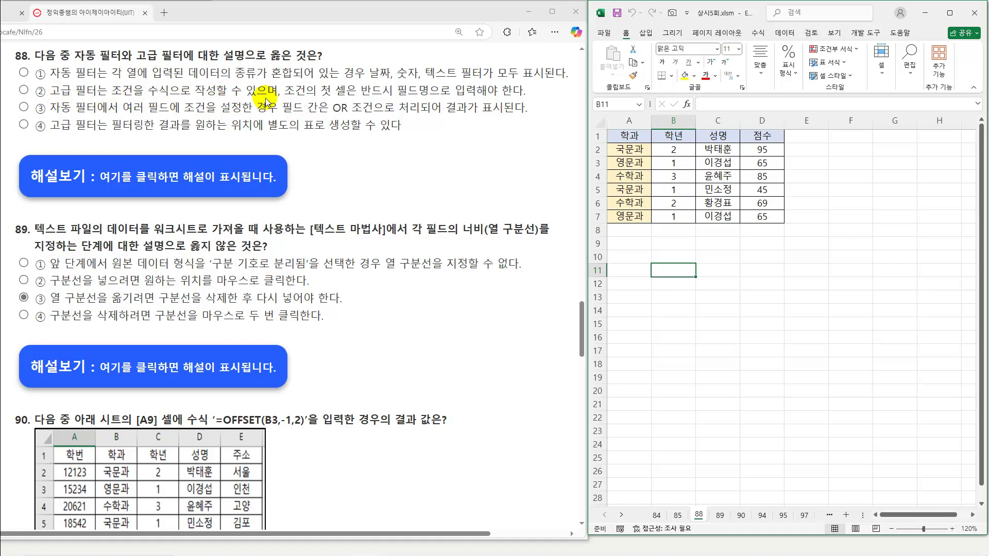
drag(762, 149, 774, 217)
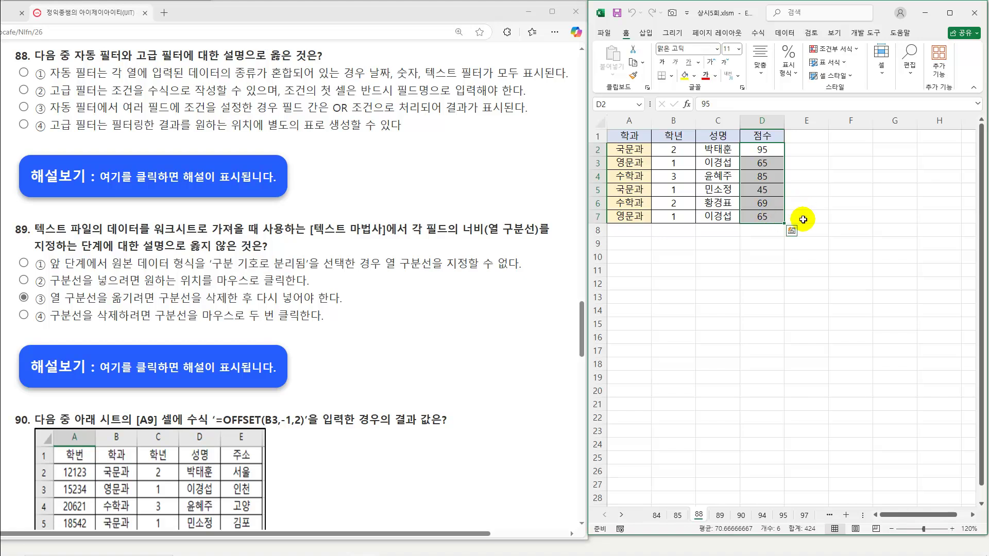
Enter =AVERAGE(D2:D7) in E7, giving 70.6667, and check the formula against the scores.
click(803, 219)
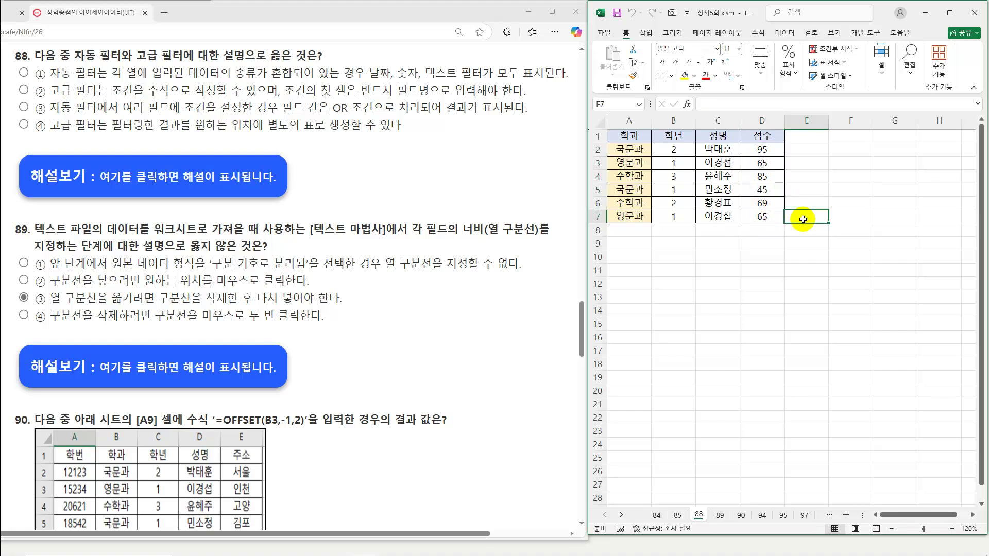
text(=avera)
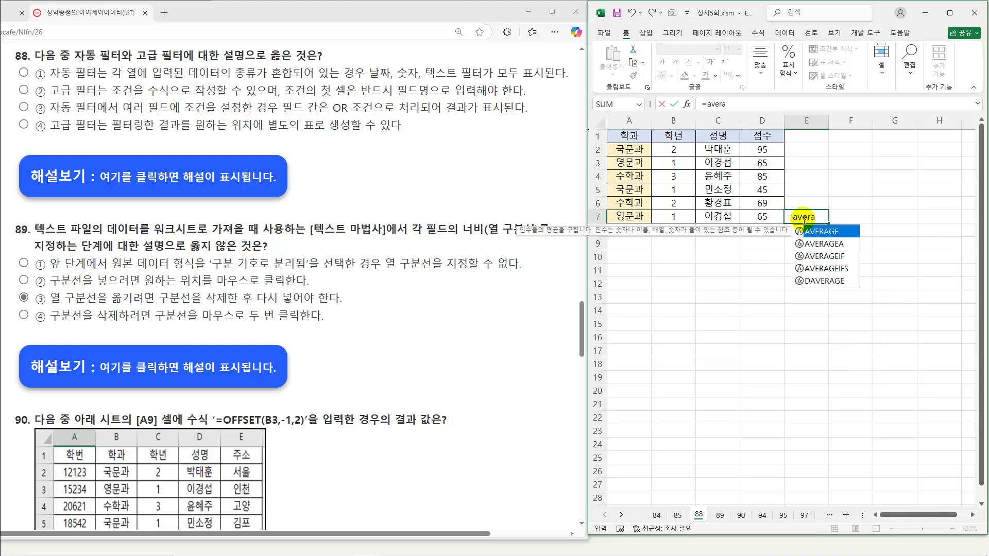
double_click(809, 231)
click(761, 152)
drag(761, 153, 761, 212)
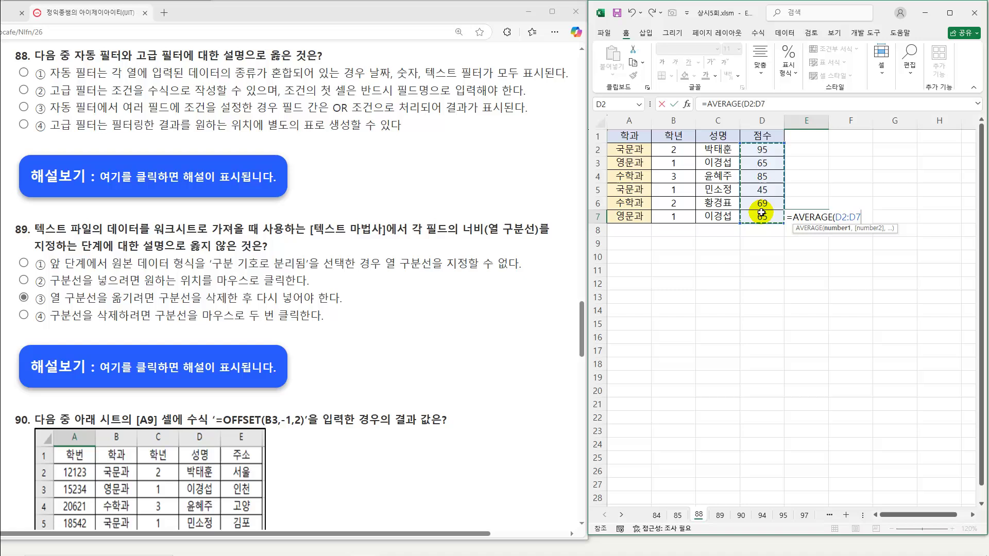
key(Return)
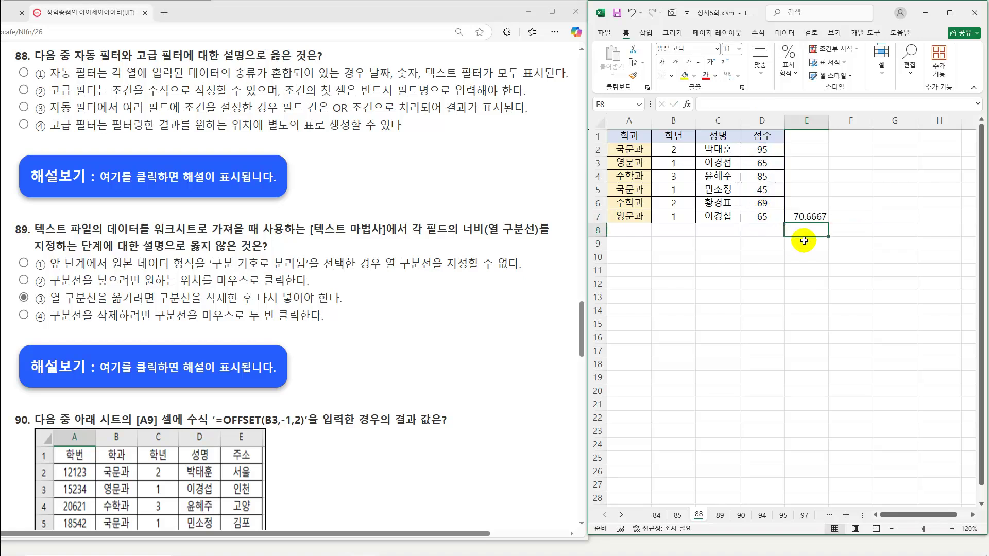
click(816, 218)
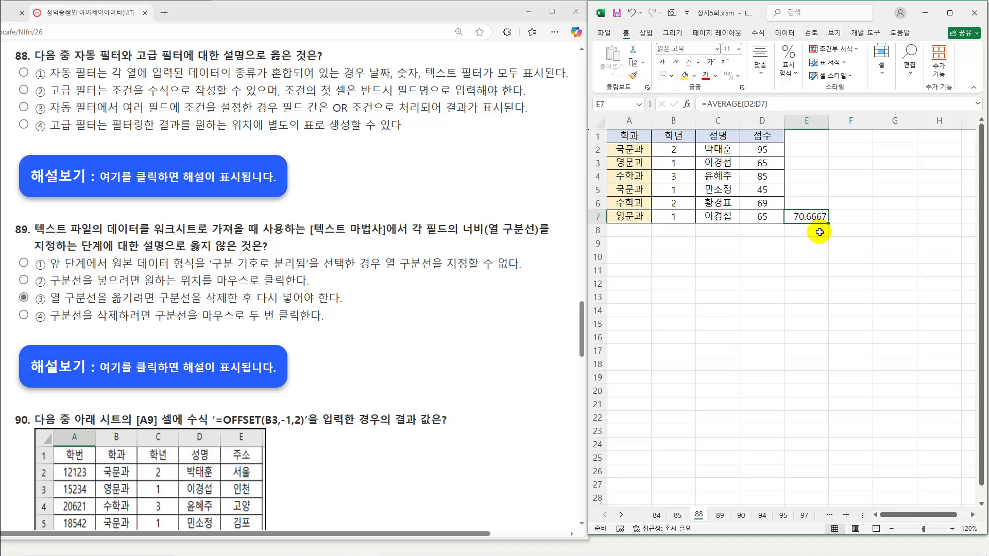
drag(773, 176, 720, 178)
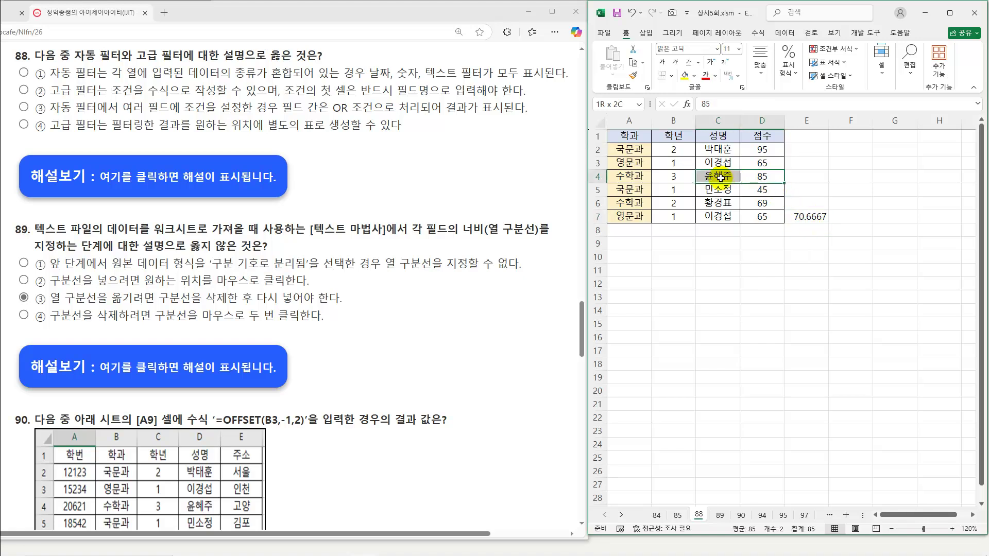
mouse_move(767, 150)
mouse_down()
mouse_move(715, 148)
mouse_move(758, 177)
mouse_up()
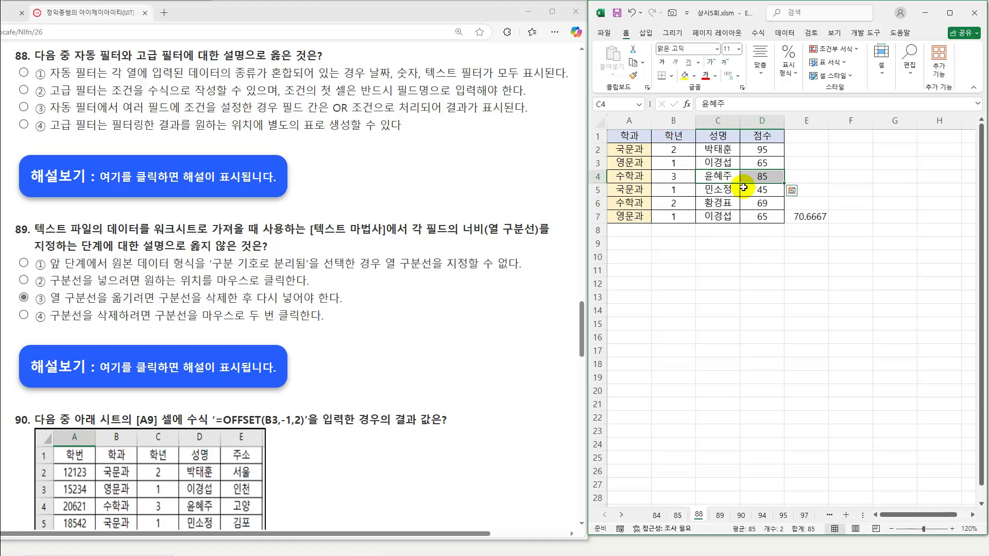
Start a criterion formula in A10 that references the first score, D2.
click(627, 259)
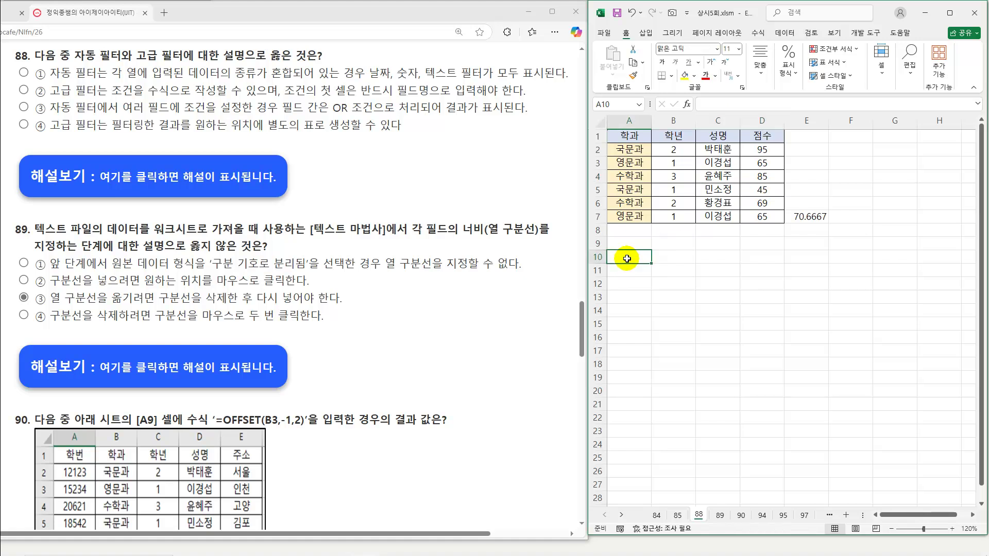
text(=)
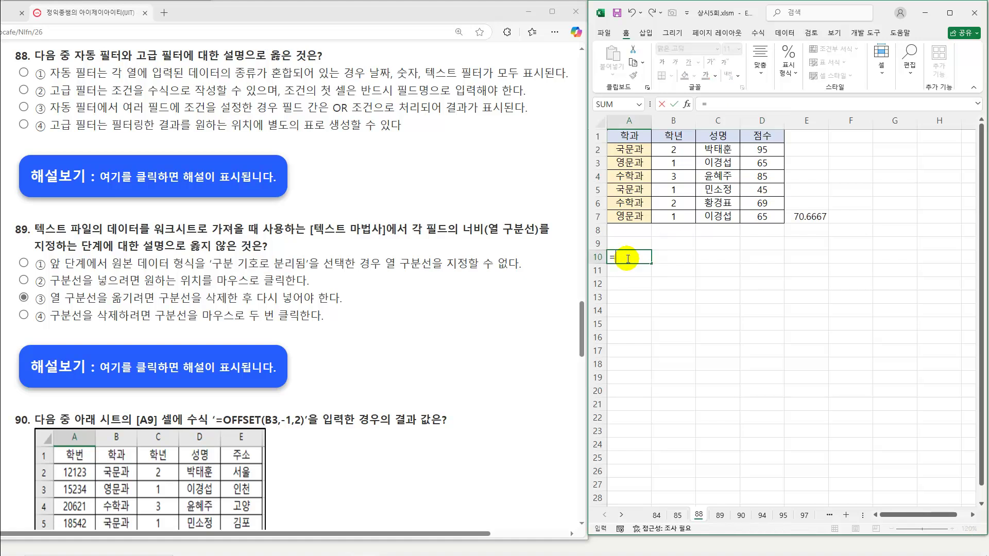
key(BackSpace)
text(=)
click(765, 149)
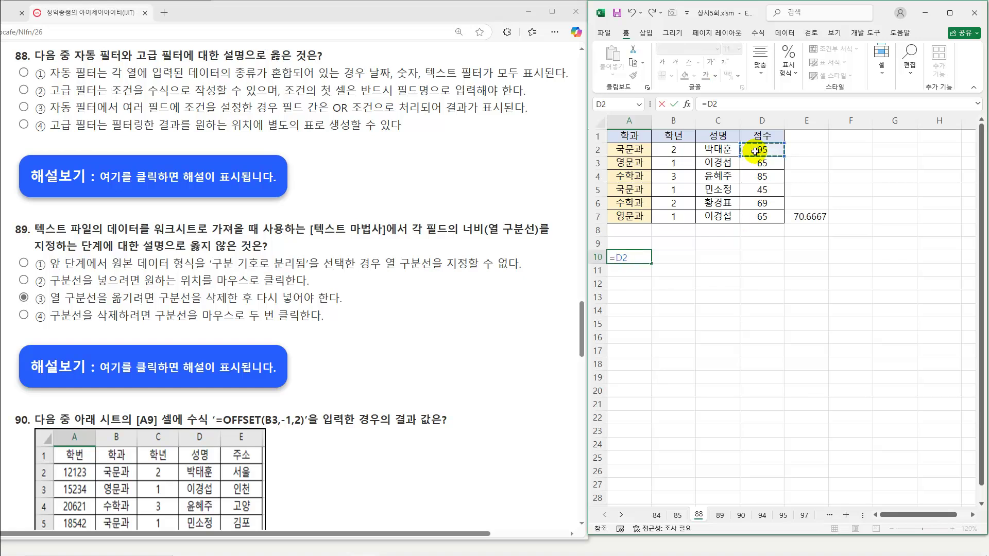
click(761, 178)
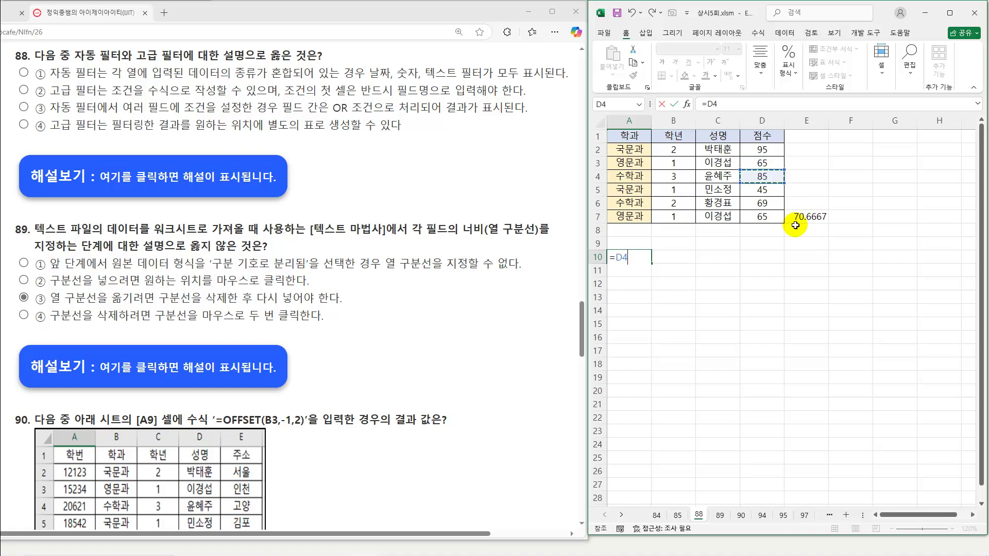
click(766, 151)
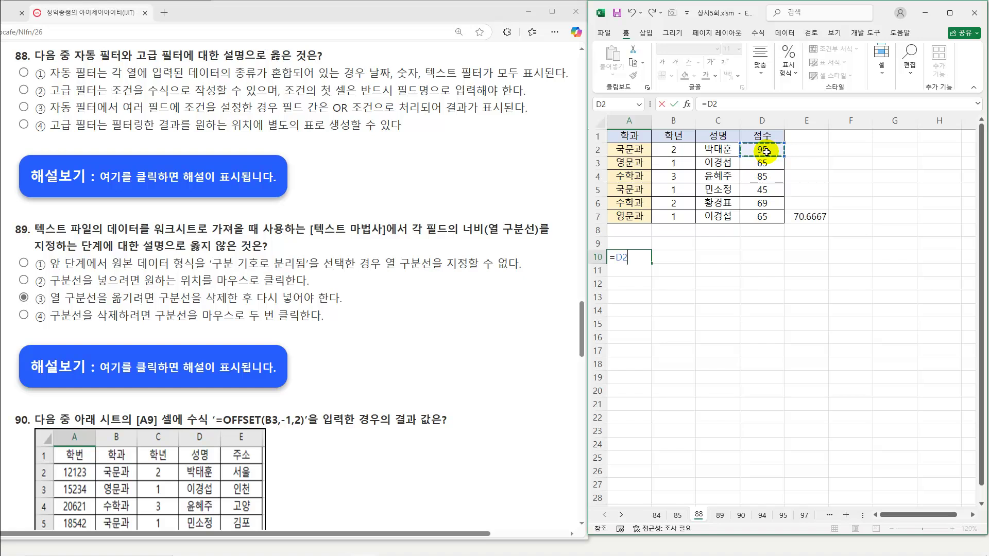
Complete A10 as =D2>=AVERAGE($D$2:$D$7), which returns TRUE.
text(>=ave)
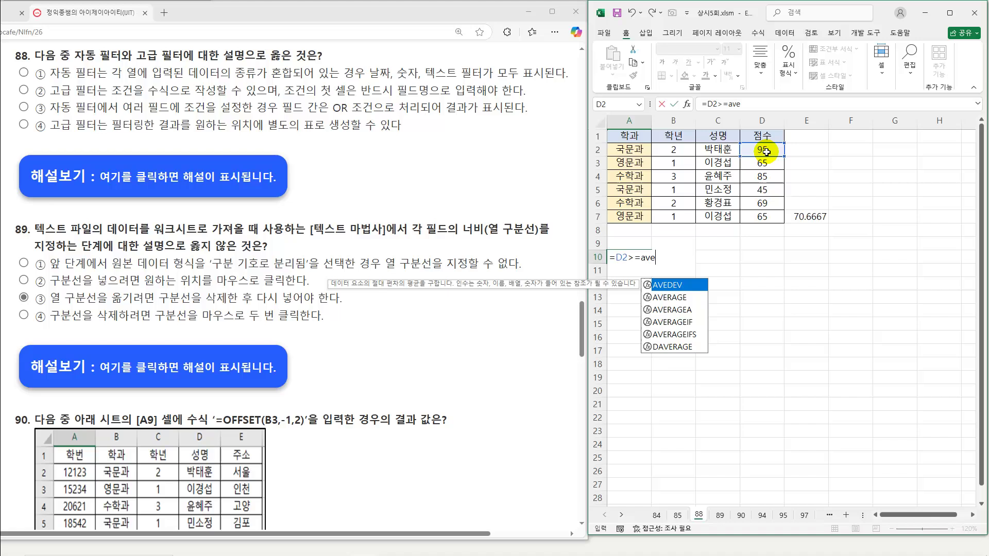
text(ra)
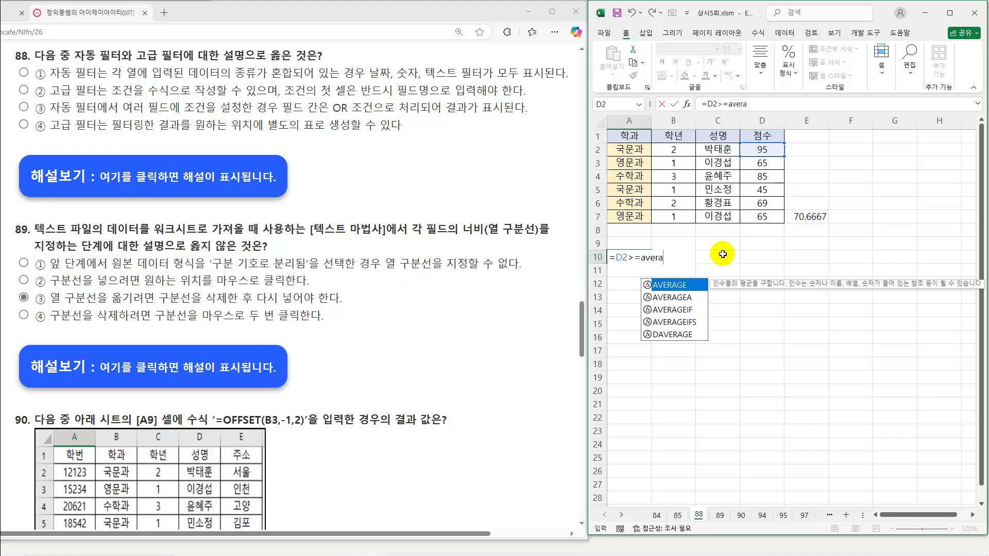
double_click(669, 285)
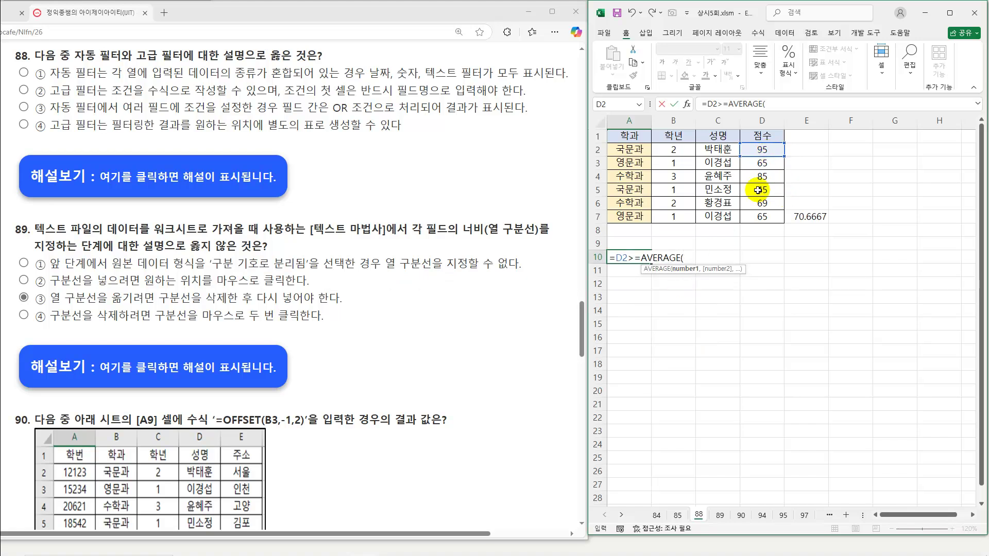
drag(762, 149, 761, 216)
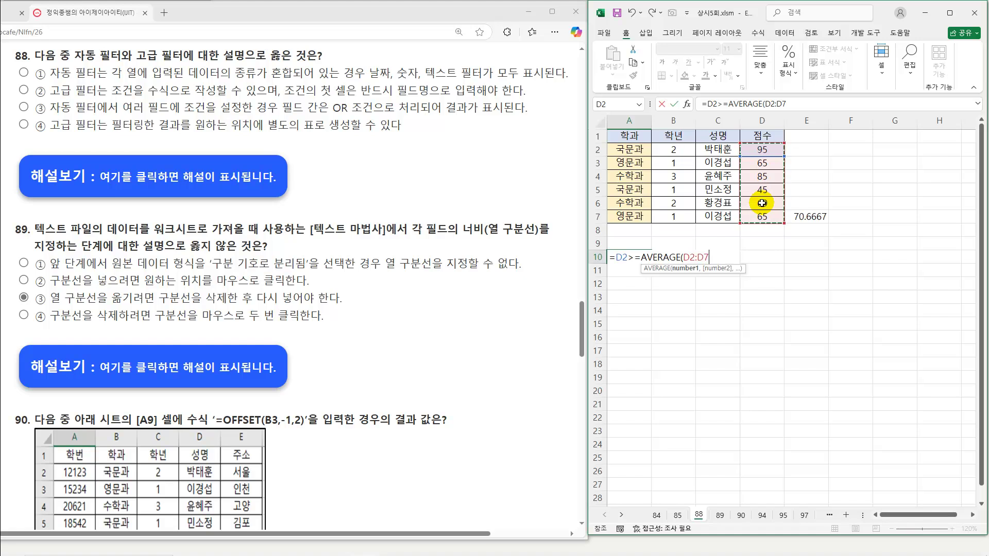
key(F4)
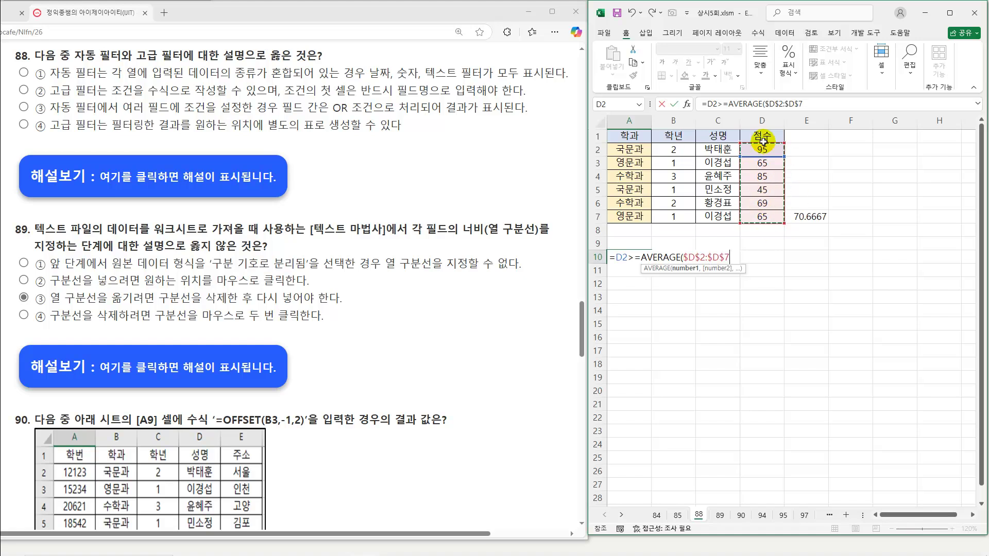
text())
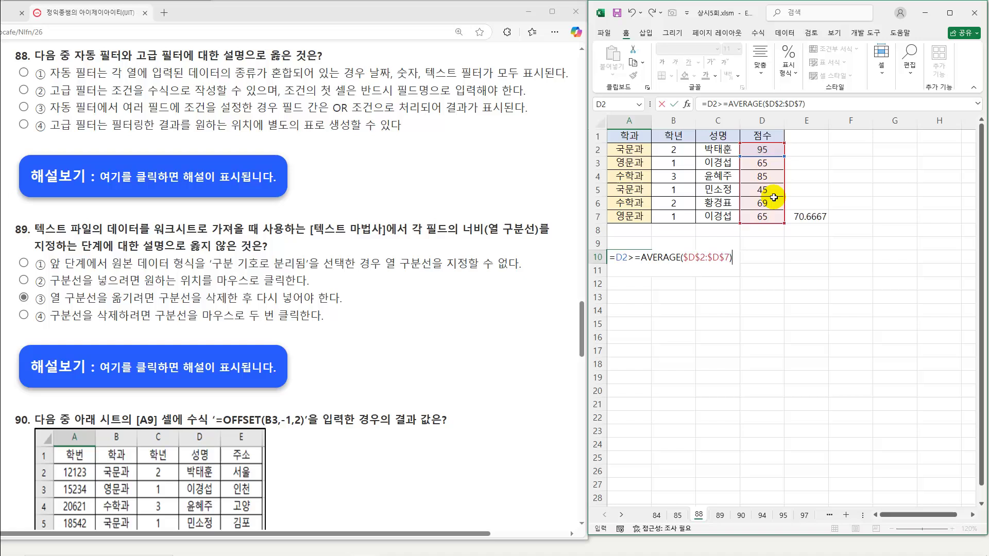
key(Return)
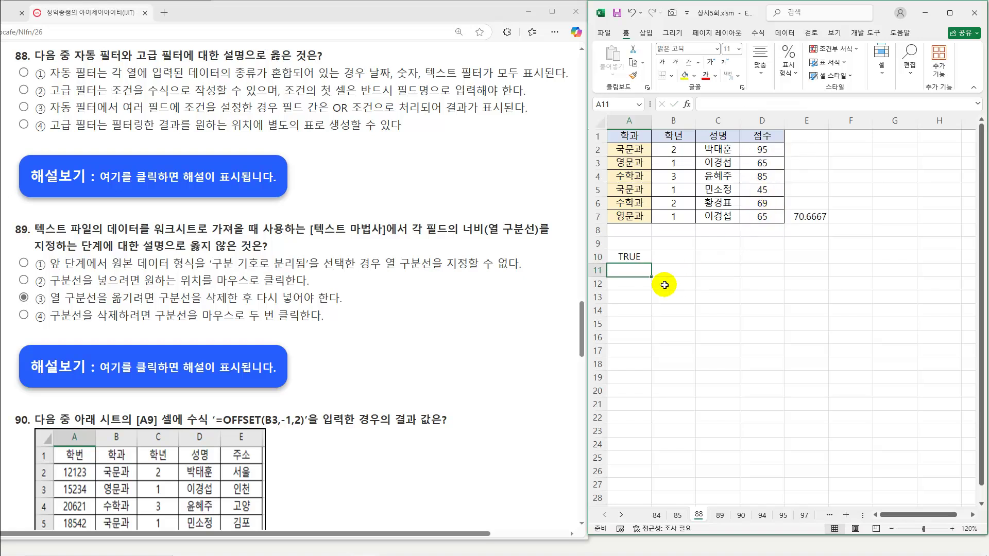
click(636, 262)
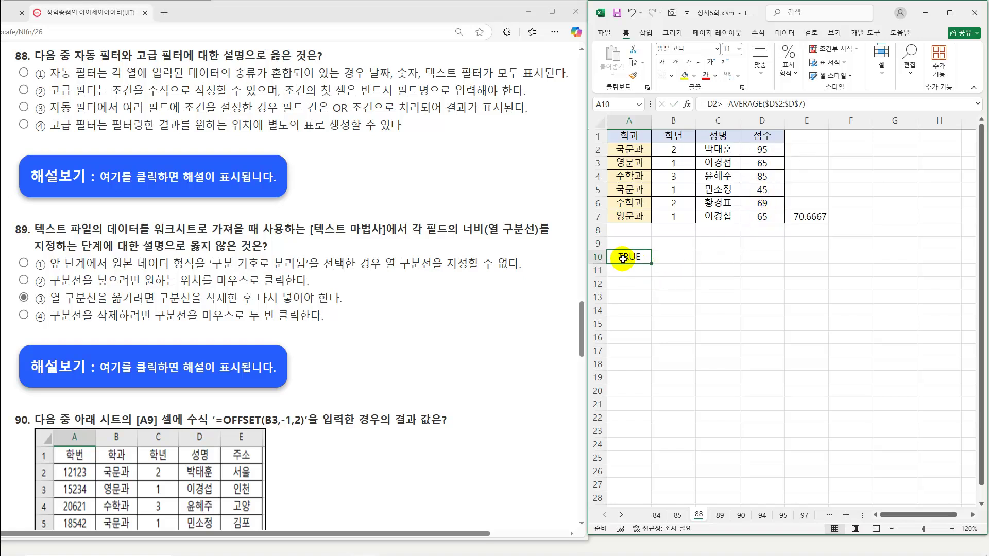
click(757, 150)
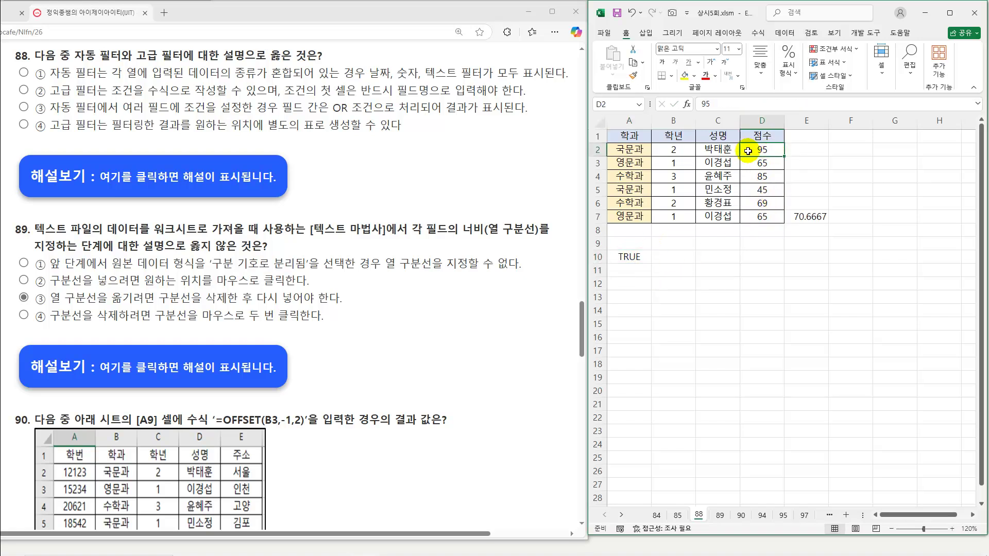
click(795, 216)
click(770, 149)
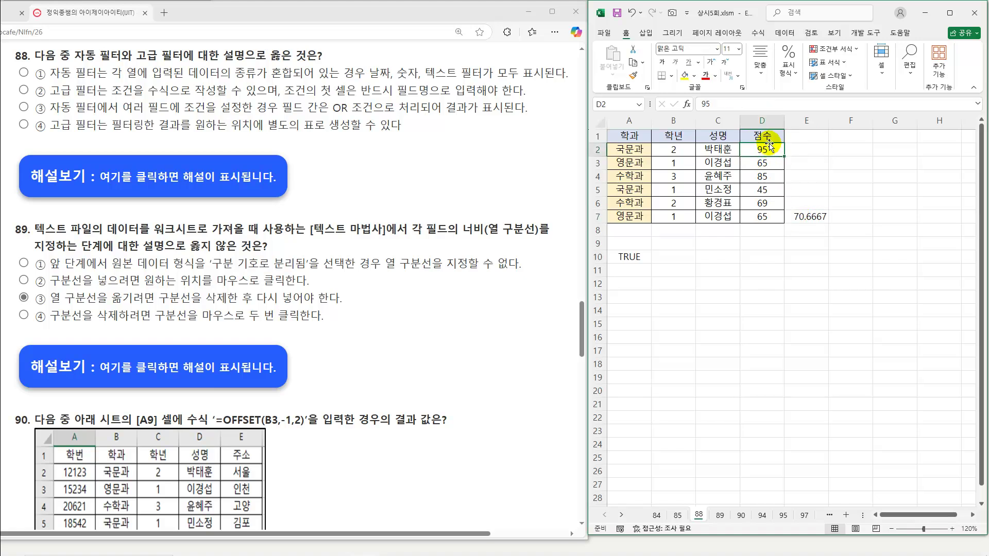
text(10)
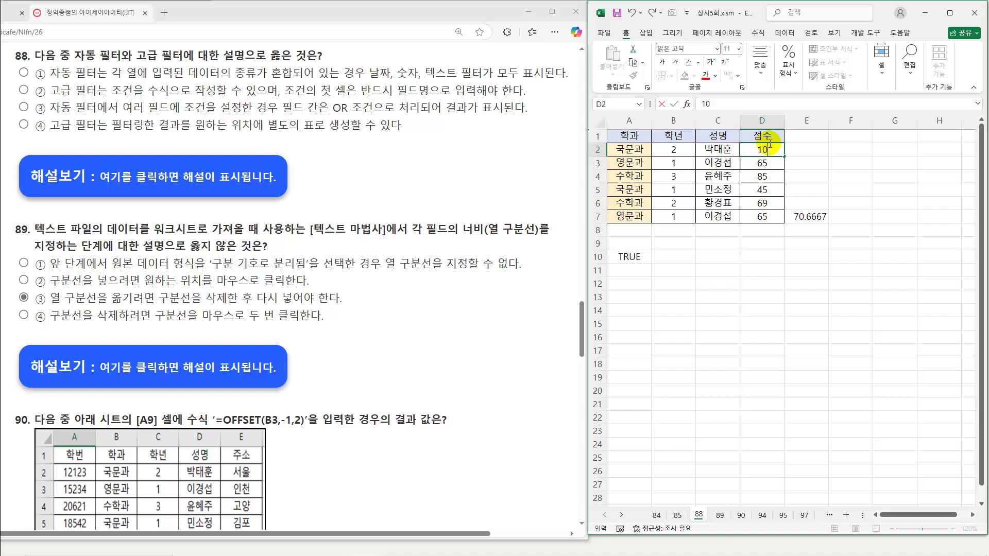
key(Return)
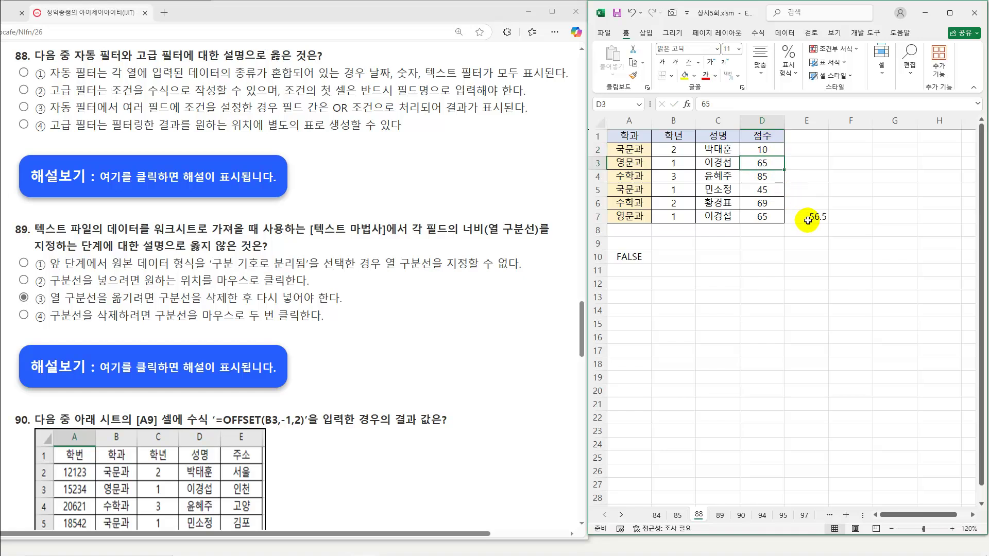
click(807, 220)
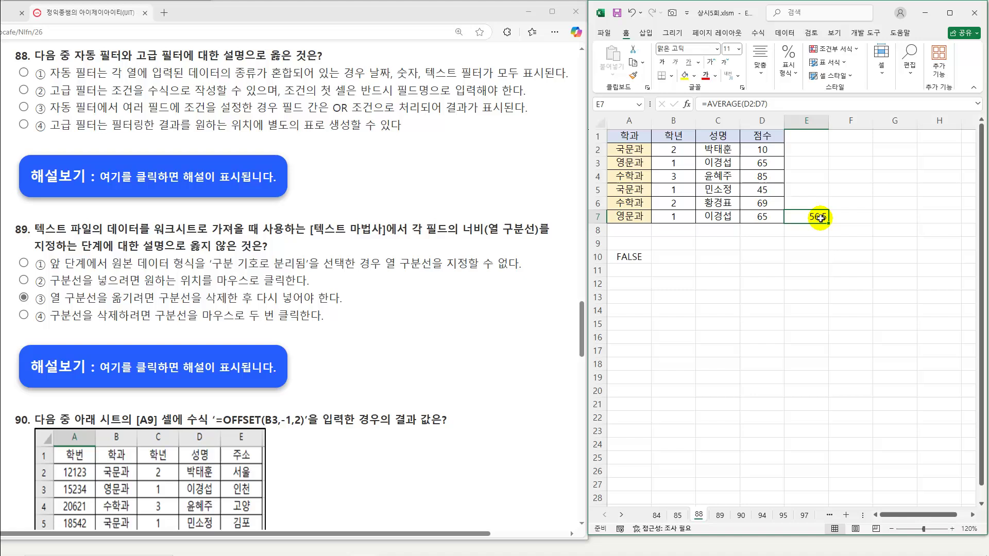
key(ctrl+z)
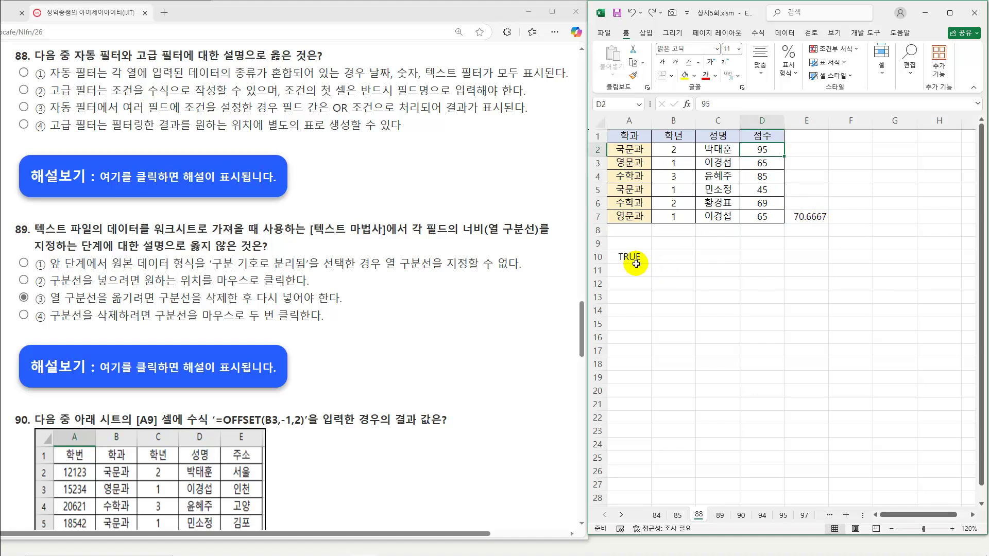
Point out the TRUE criterion in A10, the scores in column D, and the header row.
click(624, 259)
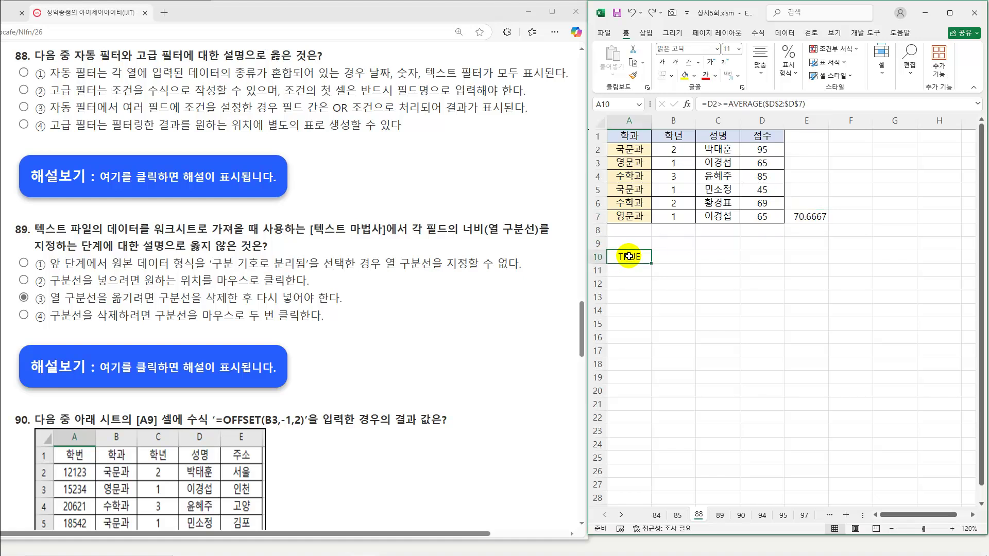
click(765, 153)
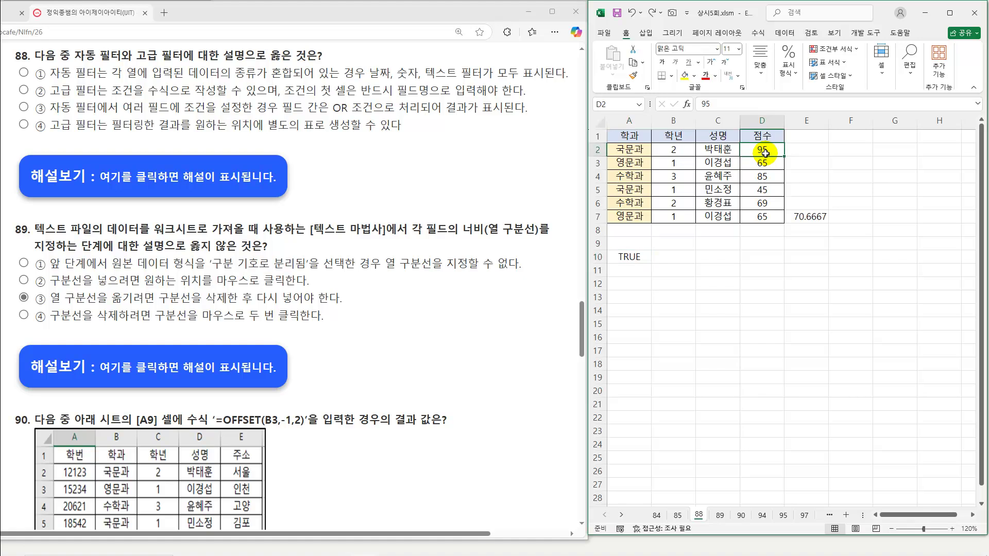
click(763, 164)
click(761, 176)
click(760, 191)
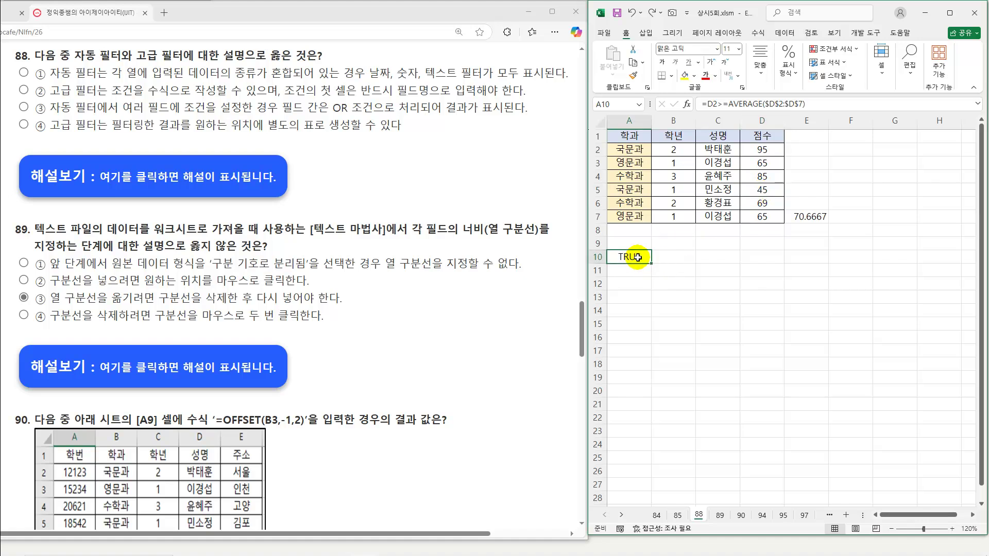
drag(629, 136, 761, 137)
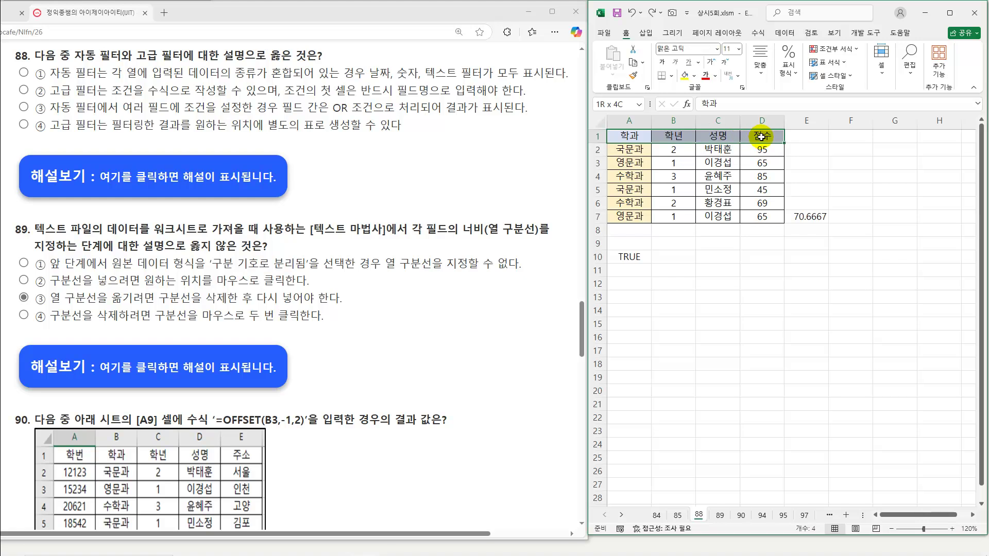
Add the heading 점수 in A9, delete the average from E7, and select the score table.
click(629, 243)
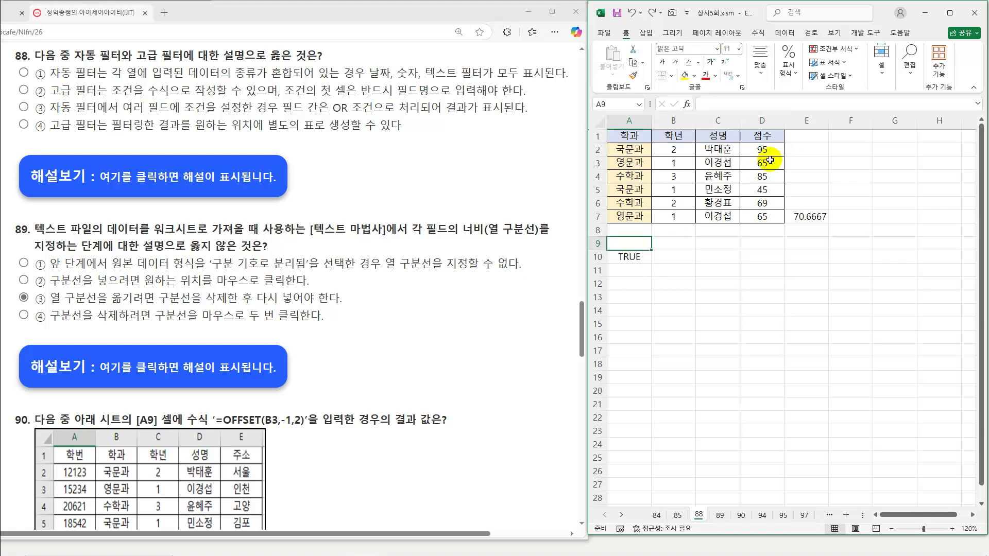
text(저)
key(Return)
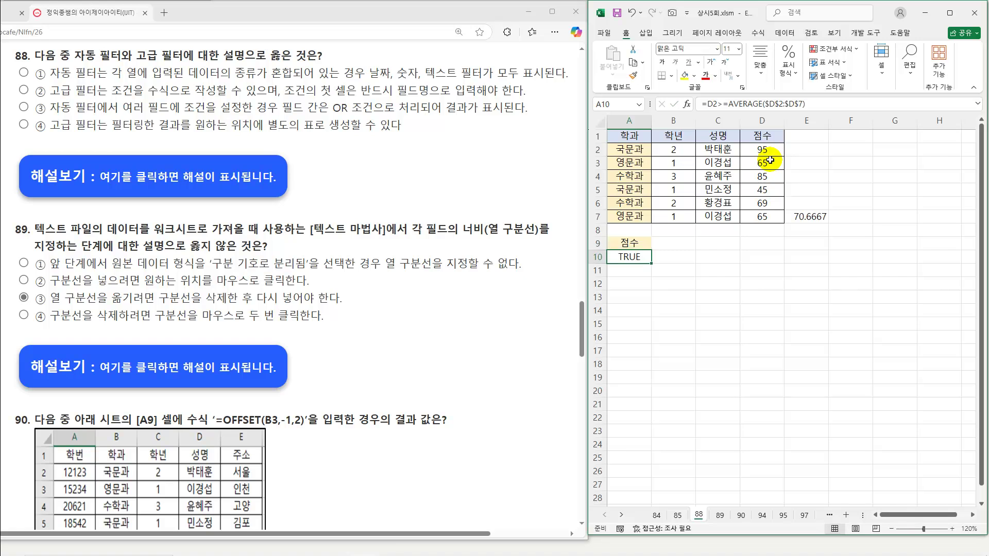
click(732, 189)
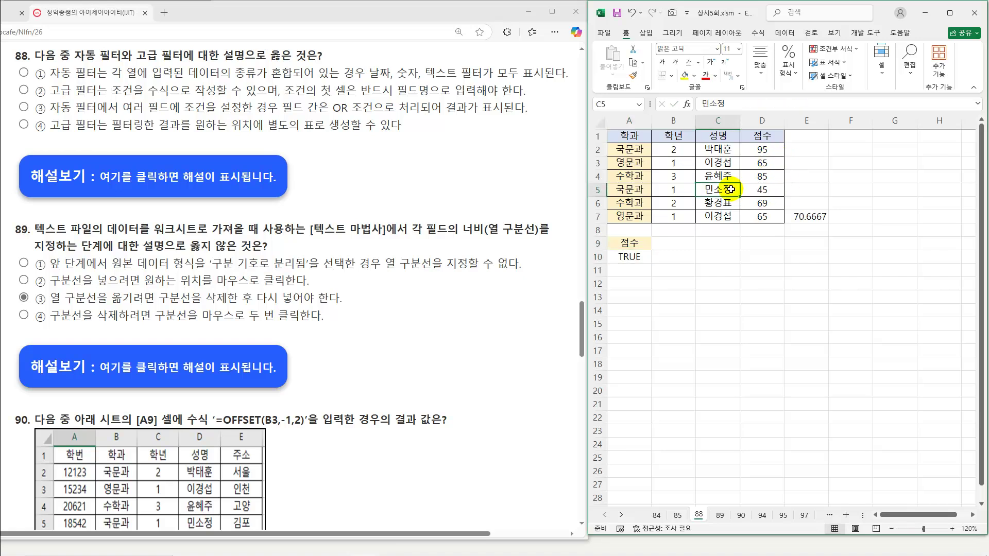
click(809, 216)
key(Delete)
click(673, 176)
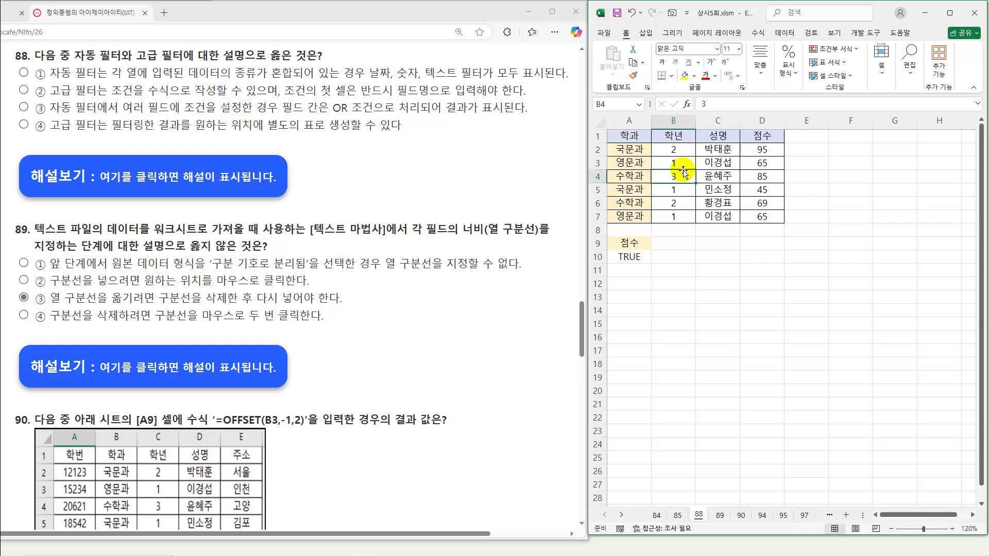
click(783, 33)
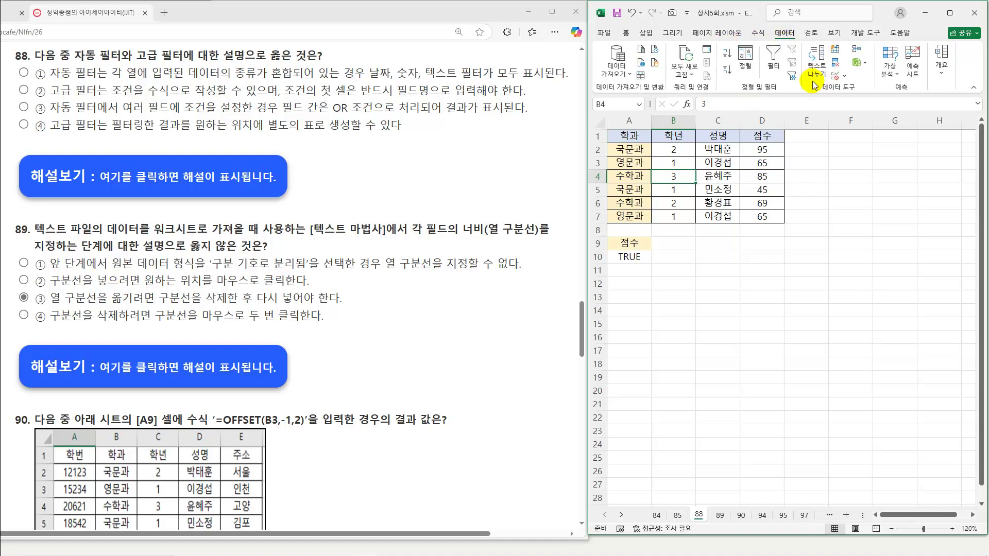
Run an advanced filter with criteria A9:A10, copying results to row 14, which yields only headers.
click(792, 76)
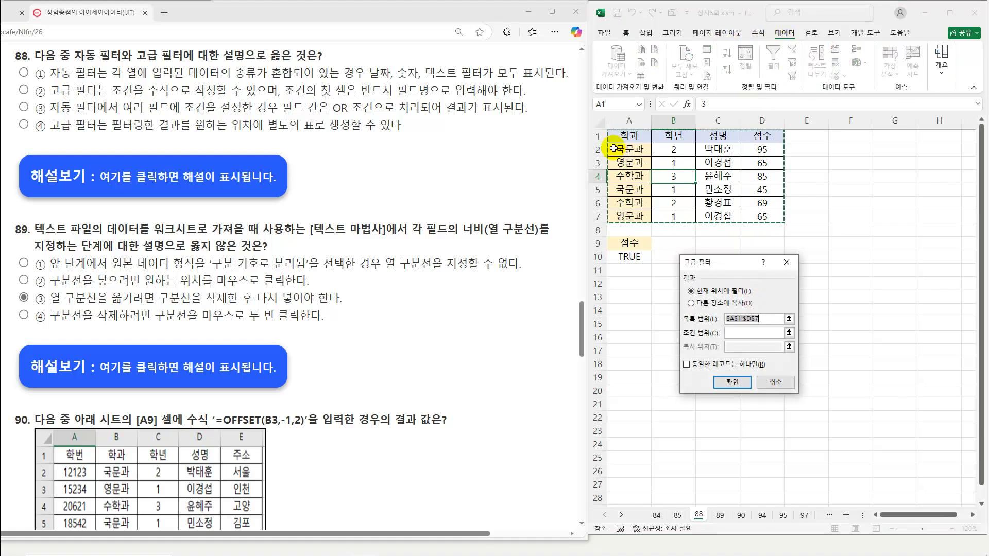
click(741, 332)
drag(641, 242, 644, 255)
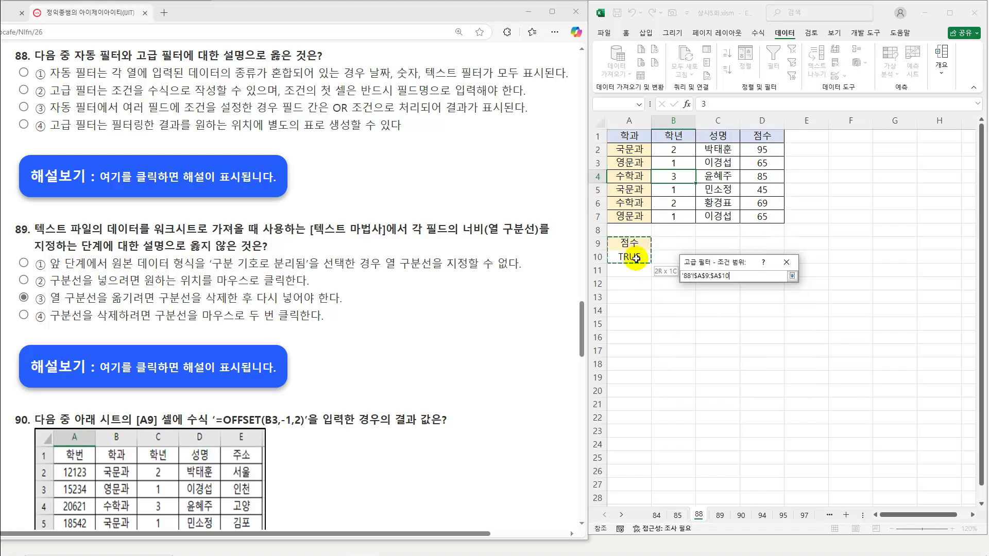
click(710, 304)
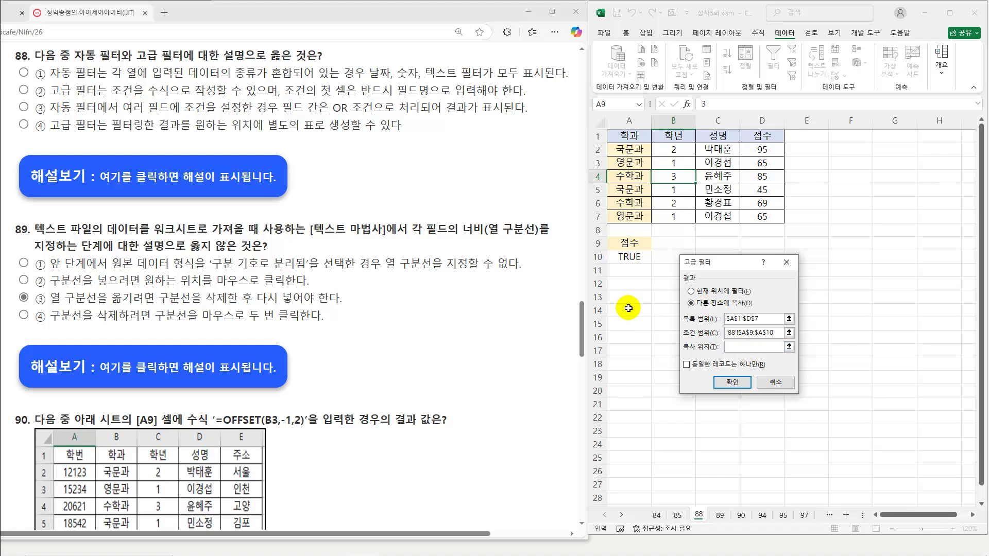
drag(714, 262, 774, 262)
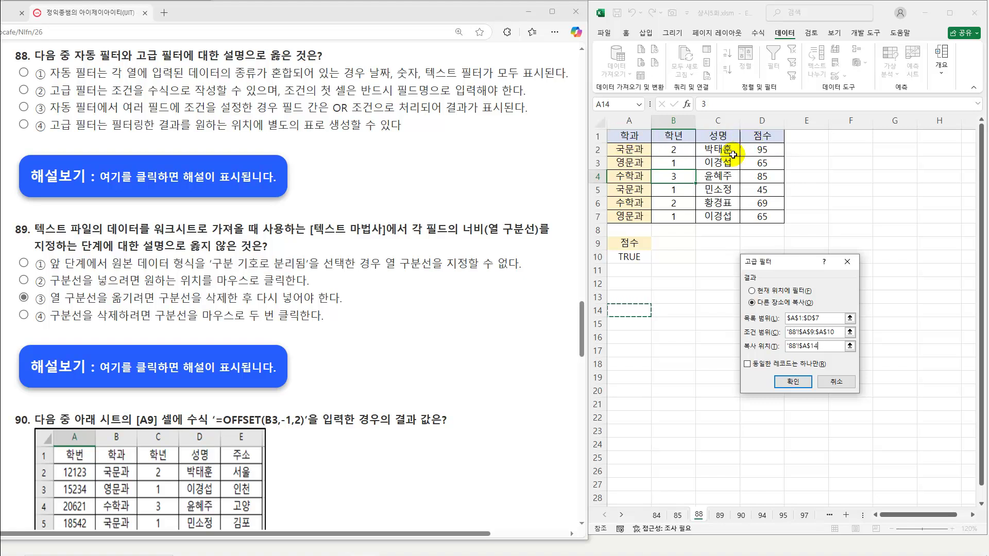
click(795, 386)
drag(628, 310, 760, 309)
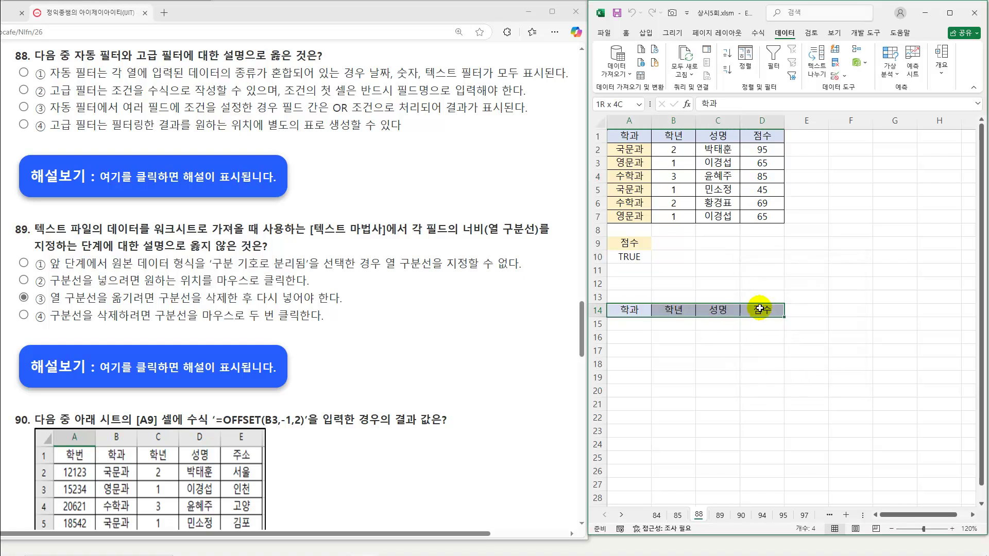
Review the table and A10 criterion, then rename the A9 criterion heading to 몰라.
click(718, 150)
click(725, 177)
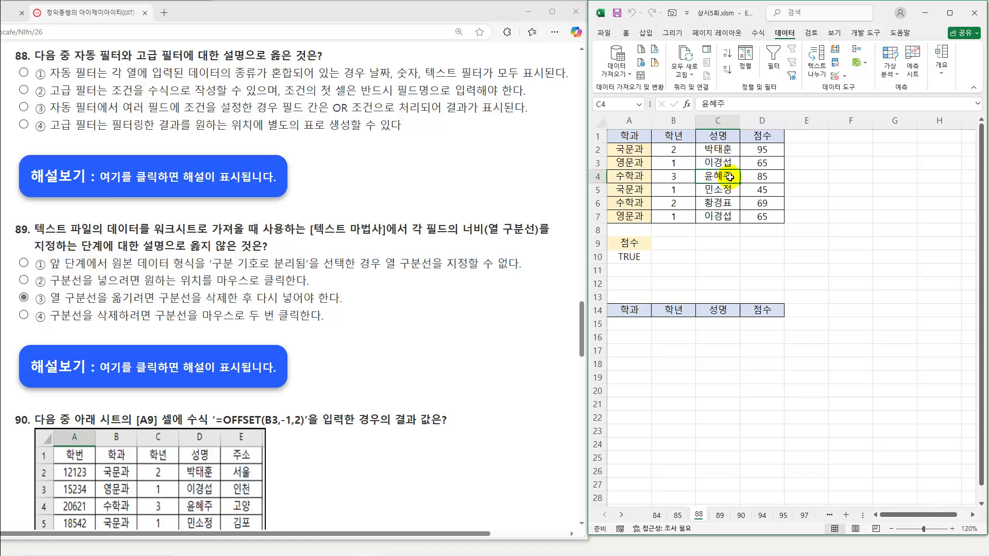
click(631, 257)
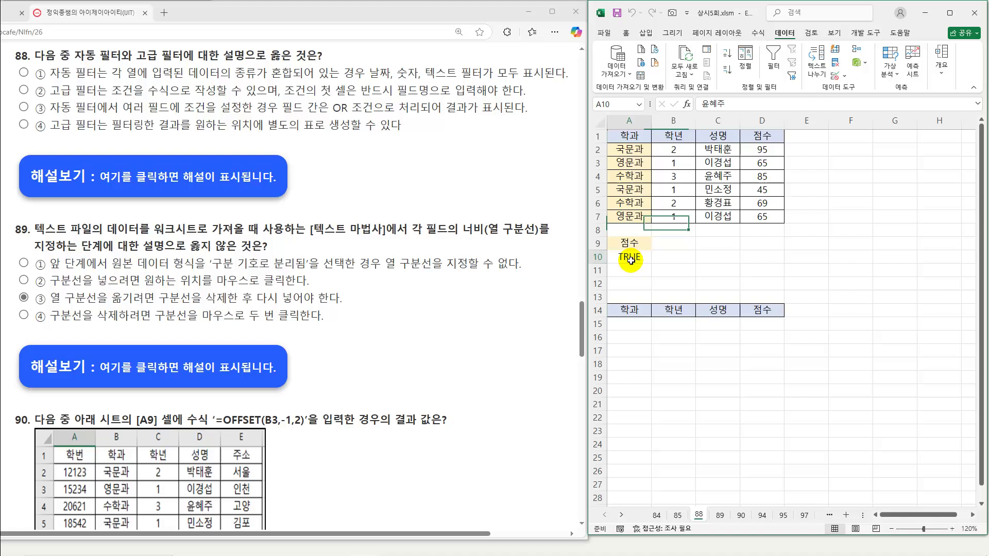
click(762, 135)
click(629, 243)
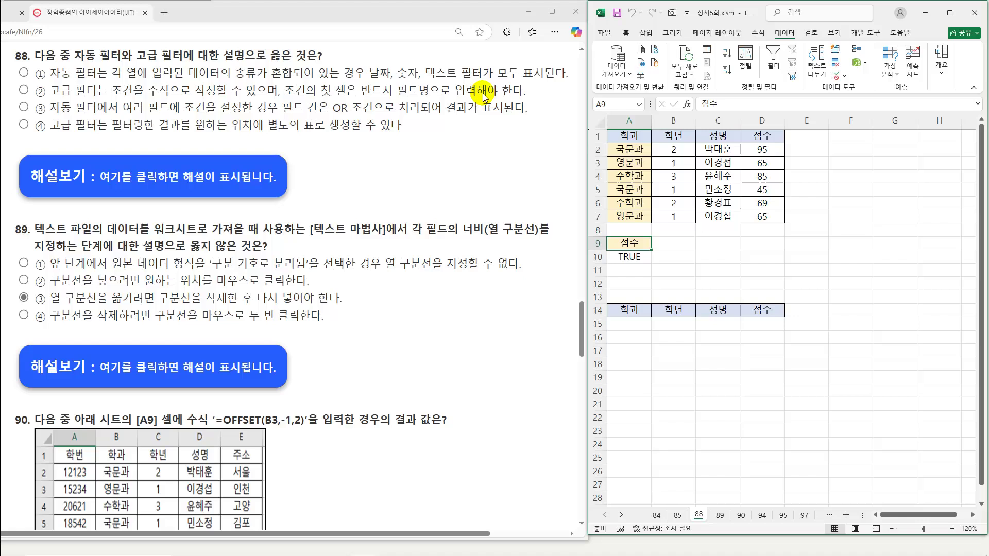
click(634, 257)
click(636, 247)
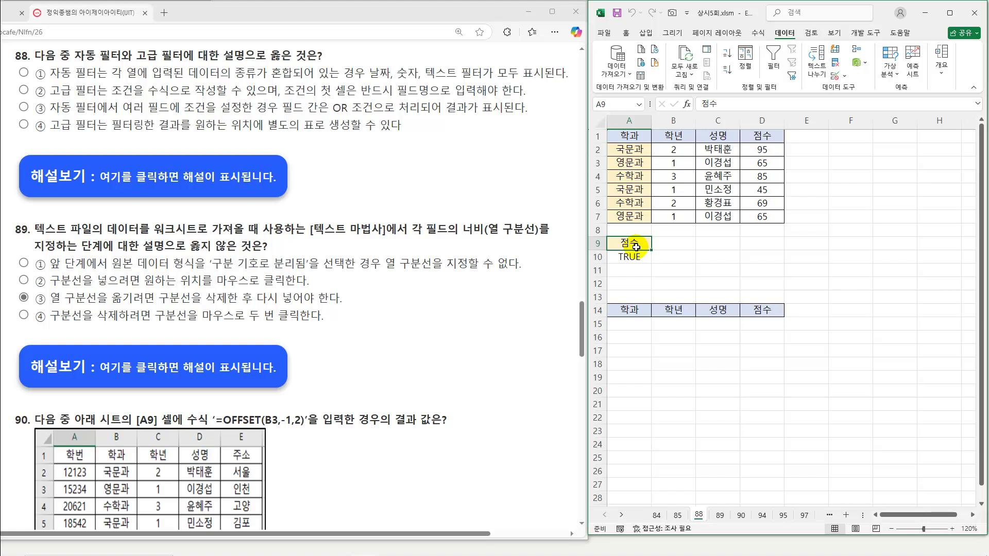
text(모라)
key(Return)
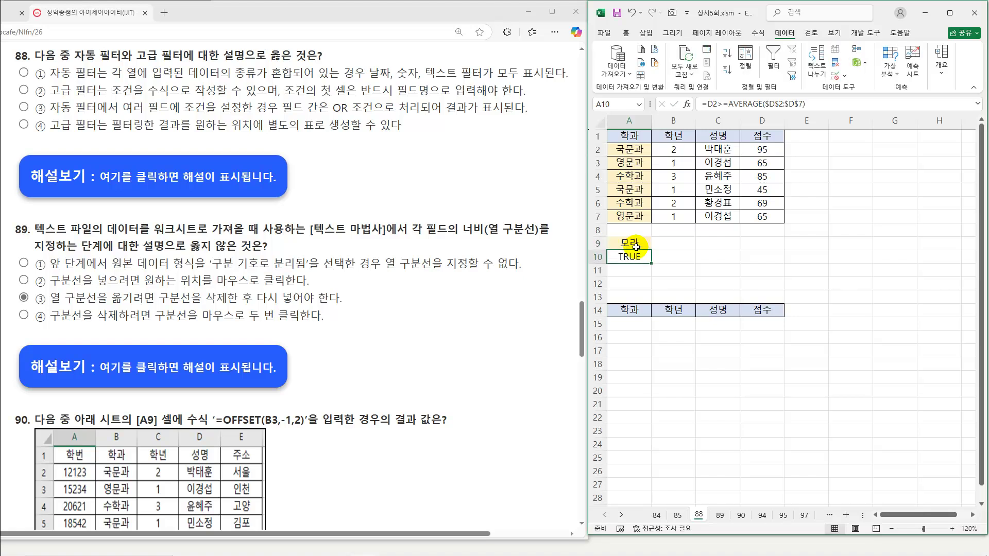
click(637, 247)
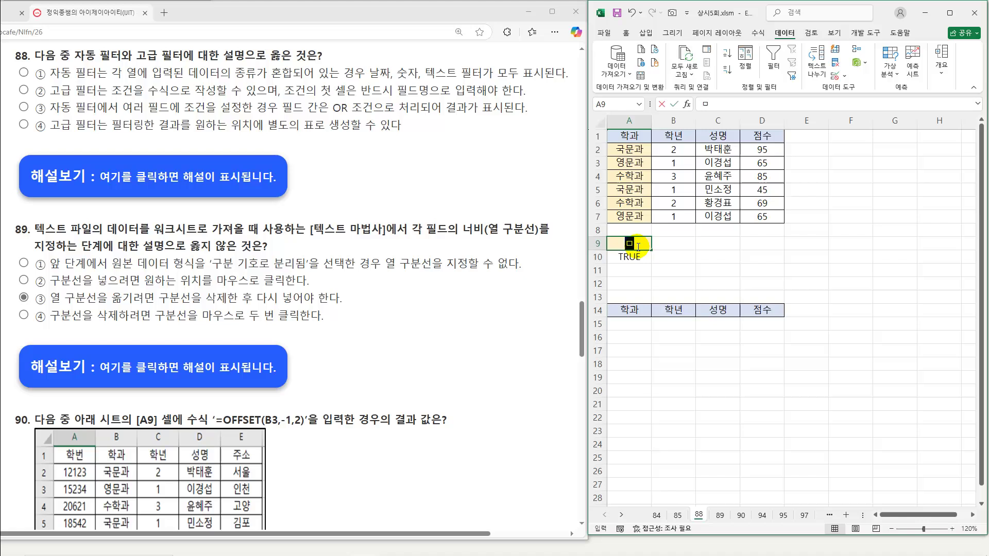
text(몰라)
key(Return)
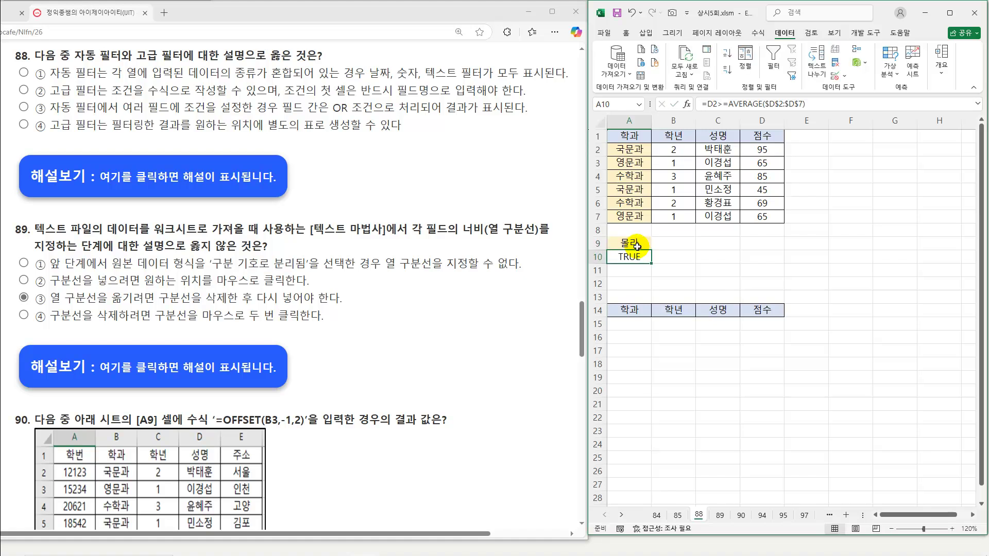
Rerun the advanced filter to A14:D14, extracting the records scoring 95 and 85 into rows 15–16.
click(749, 189)
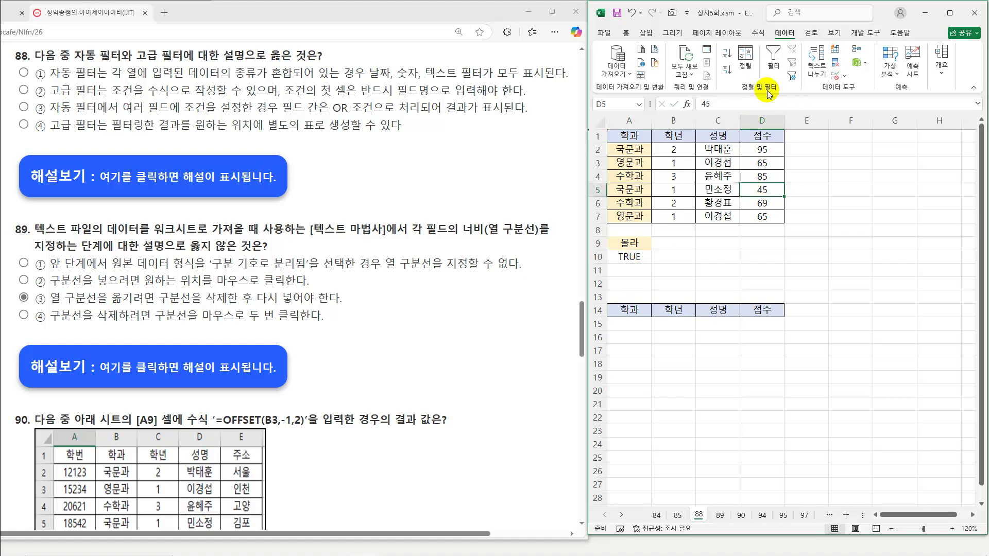
click(791, 80)
click(811, 333)
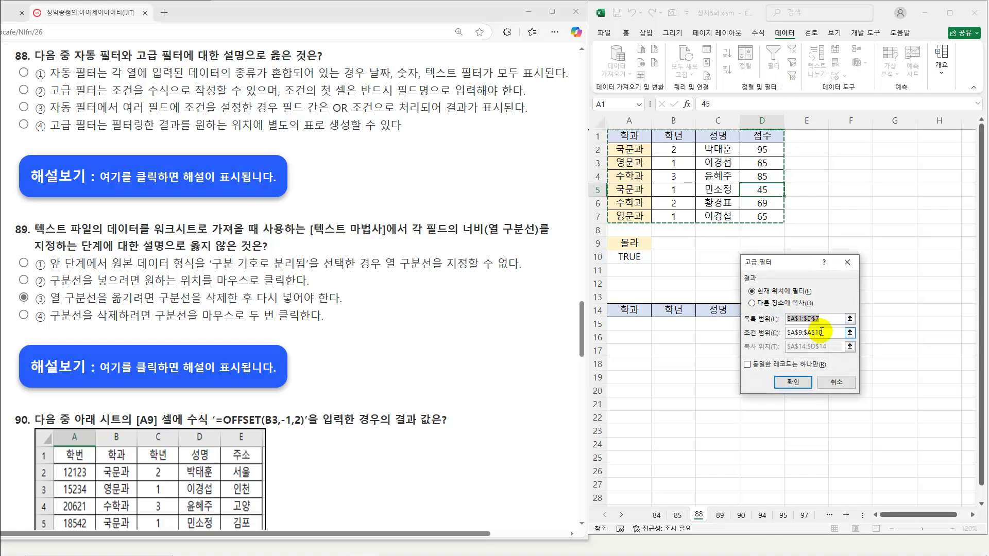
click(752, 303)
click(816, 346)
click(792, 381)
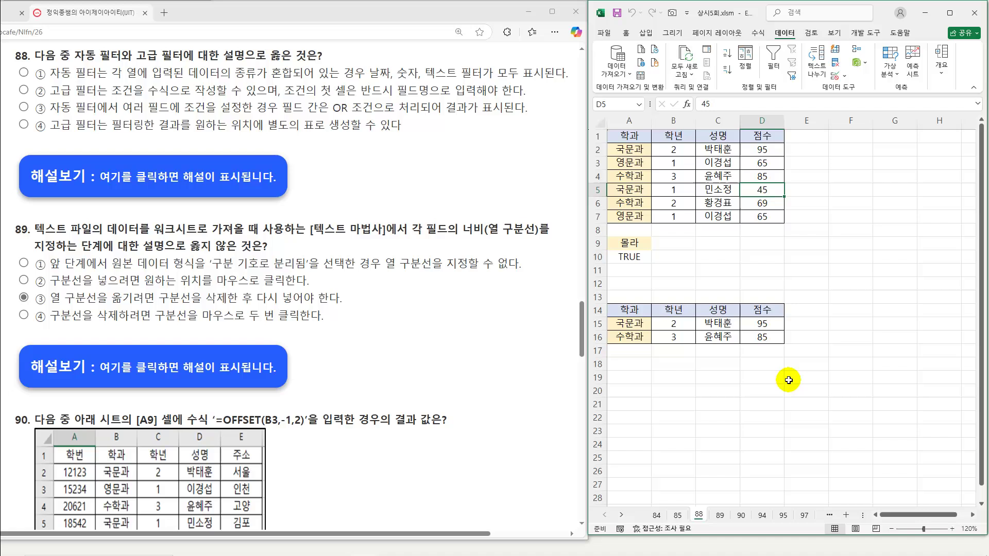
drag(641, 331, 758, 335)
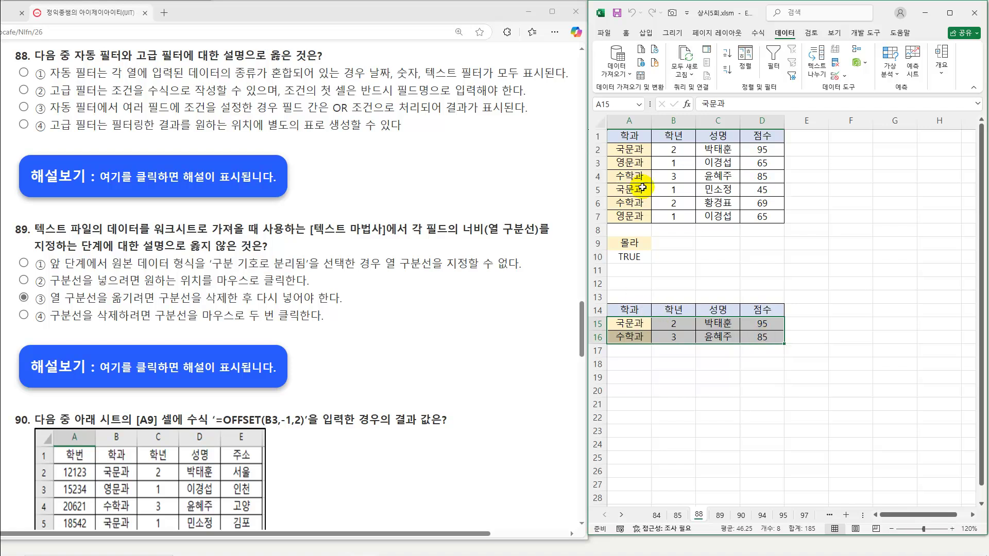
Clear the contents of rows 14–18 holding the previous filter results.
click(633, 137)
click(674, 136)
click(706, 136)
click(758, 137)
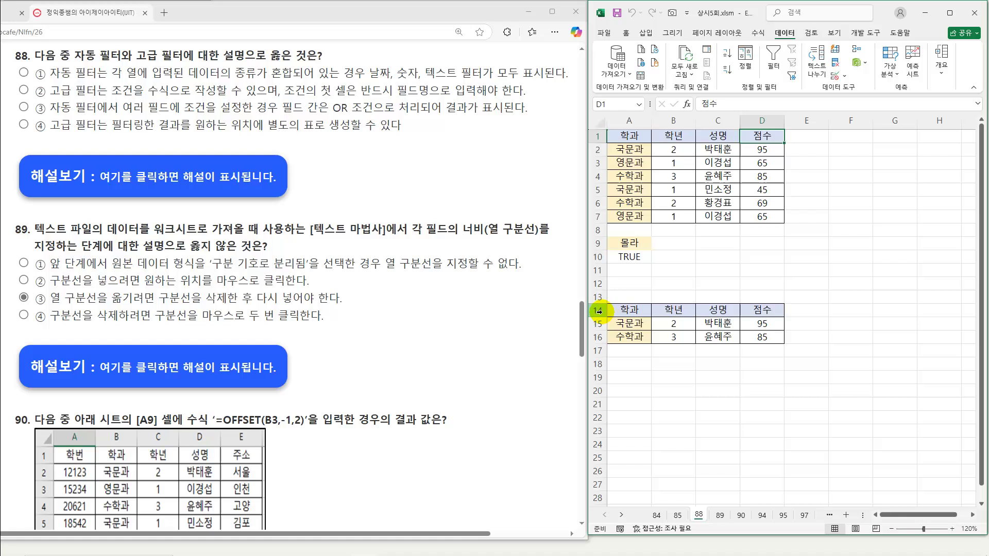
drag(598, 309, 599, 364)
right_click(645, 350)
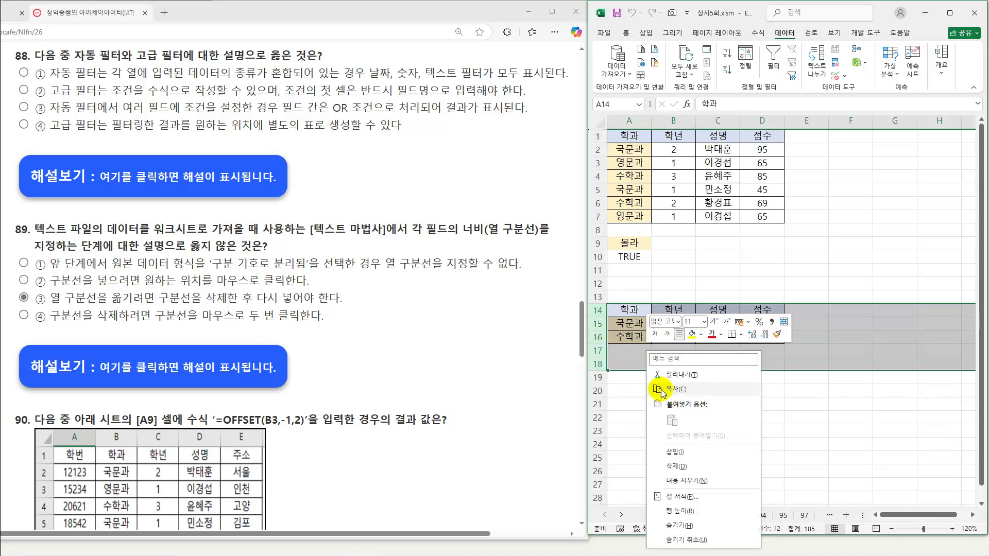
click(672, 480)
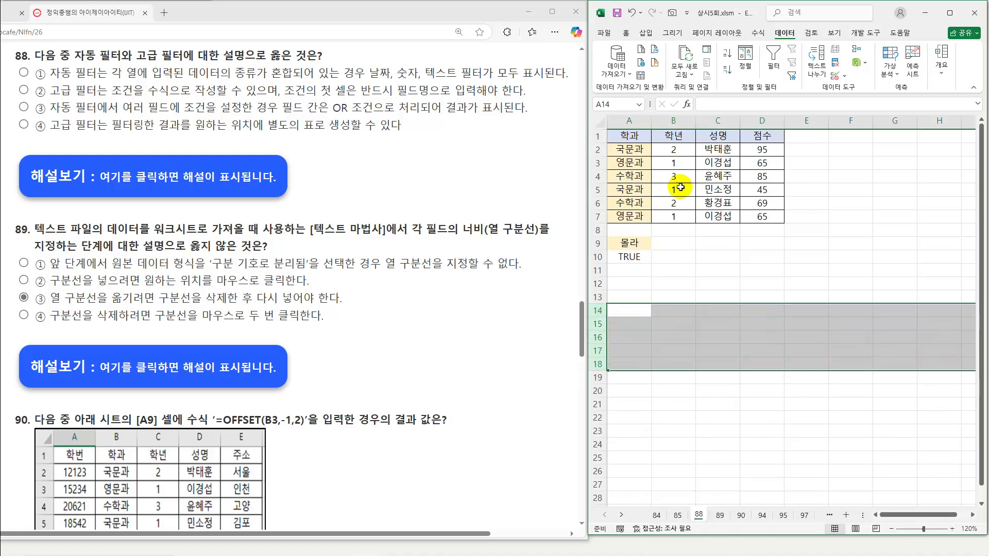
Copy the 학과 and 성명 headers into A14:B14.
click(631, 137)
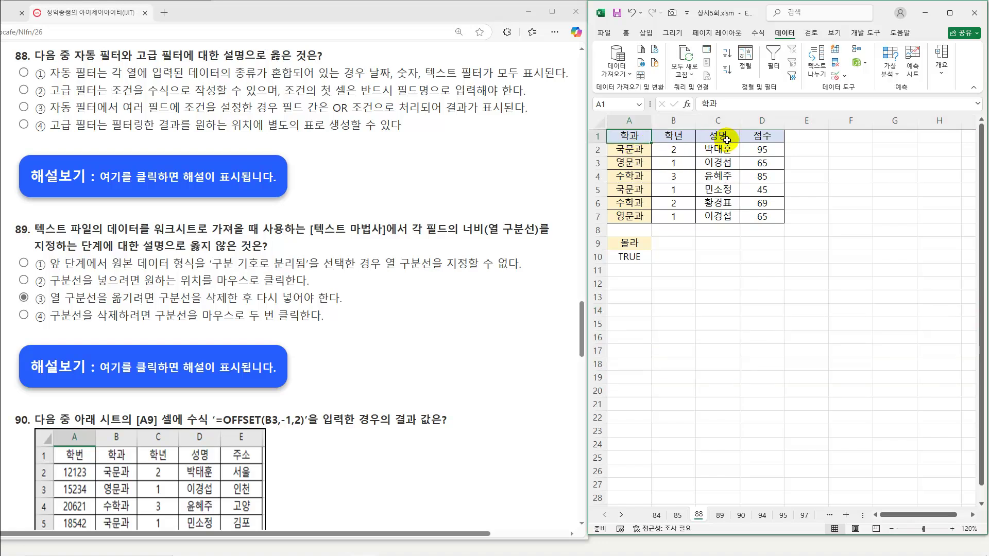
ctrl+click(724, 137)
key(ctrl+c)
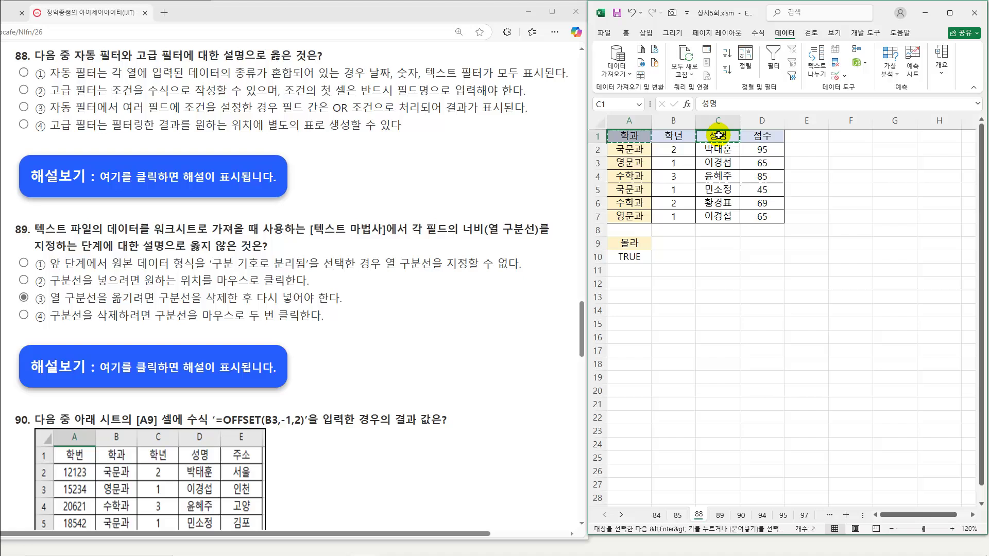
click(635, 305)
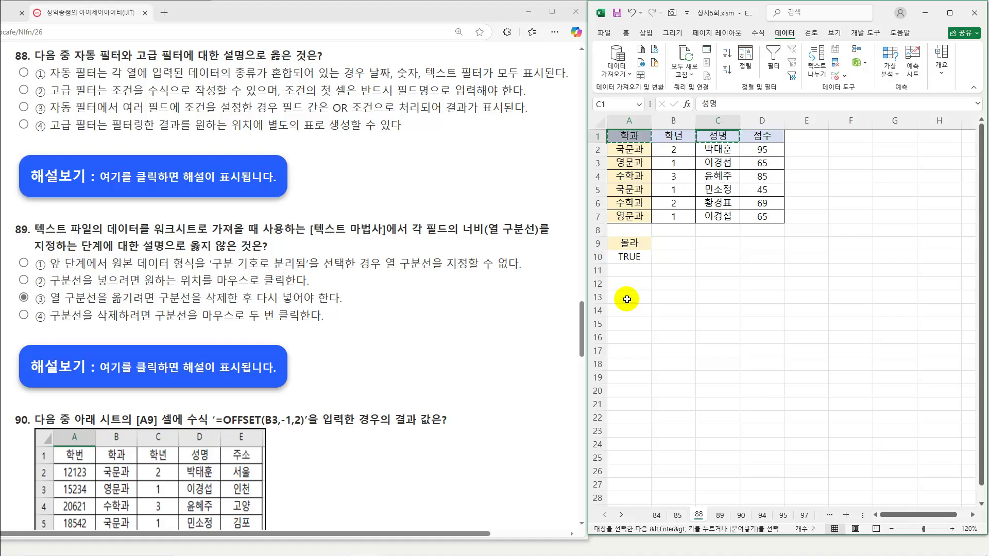
key(ctrl+v)
click(658, 375)
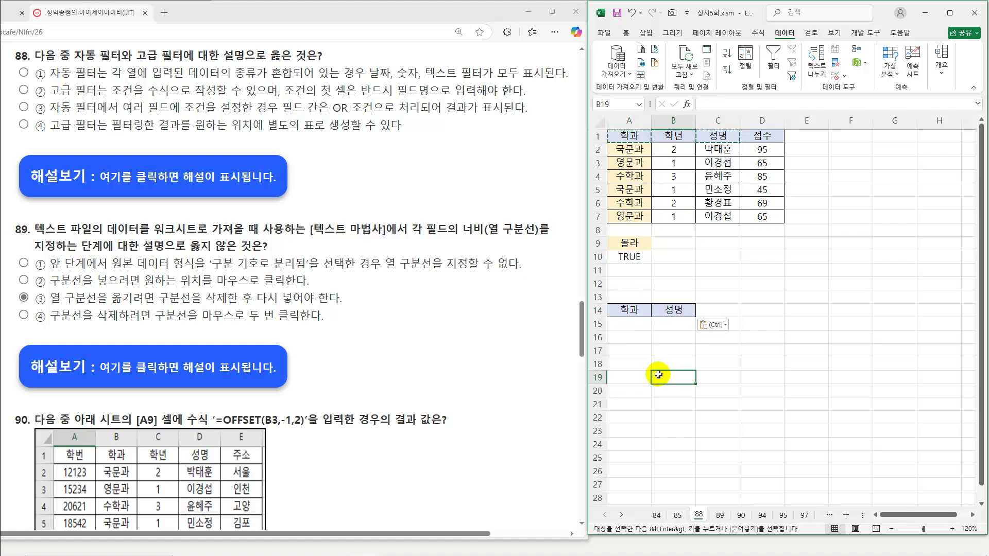
Rerun the advanced filter with copy-to A14:B14, listing 국문과 and 수학과 students' 학과 and 성명.
click(718, 190)
click(791, 75)
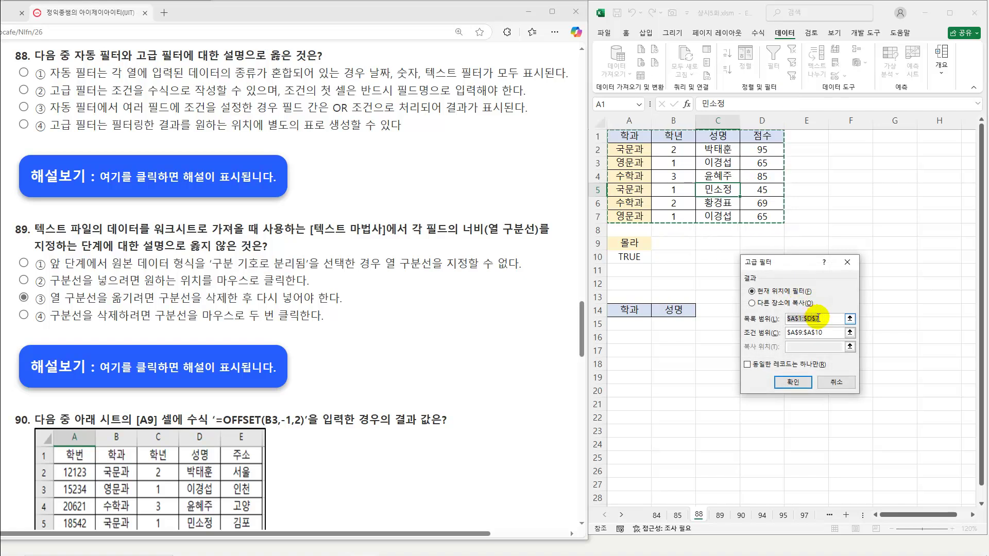
click(824, 334)
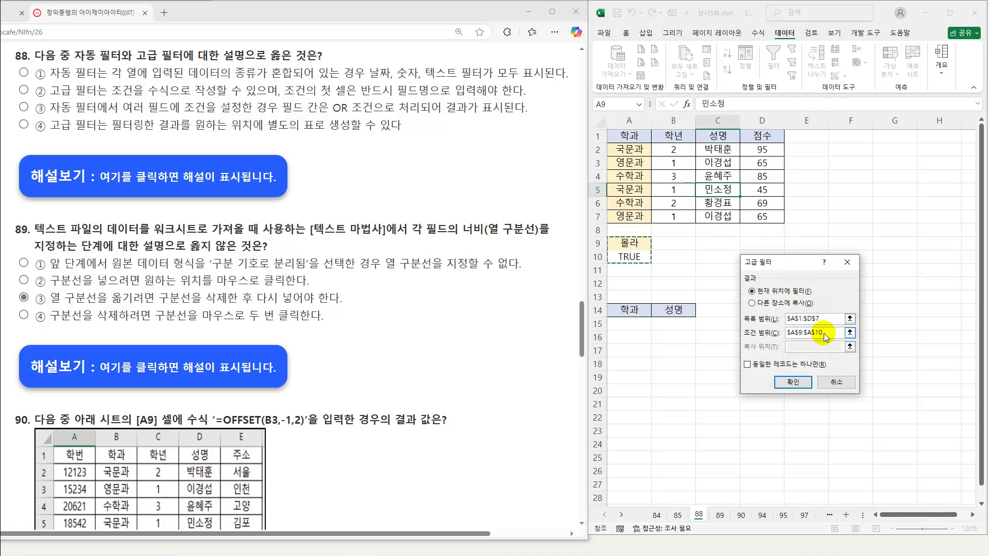
click(768, 303)
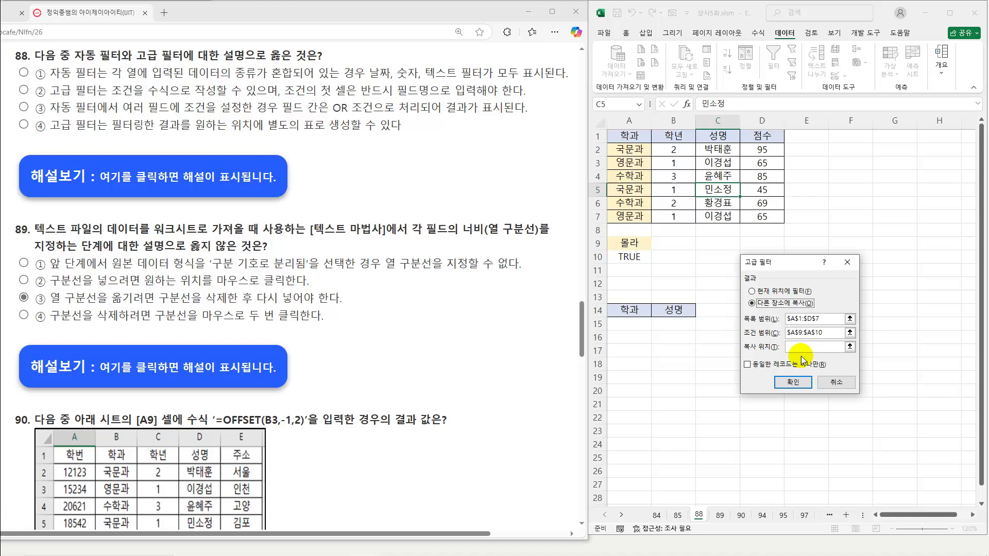
drag(631, 309, 637, 318)
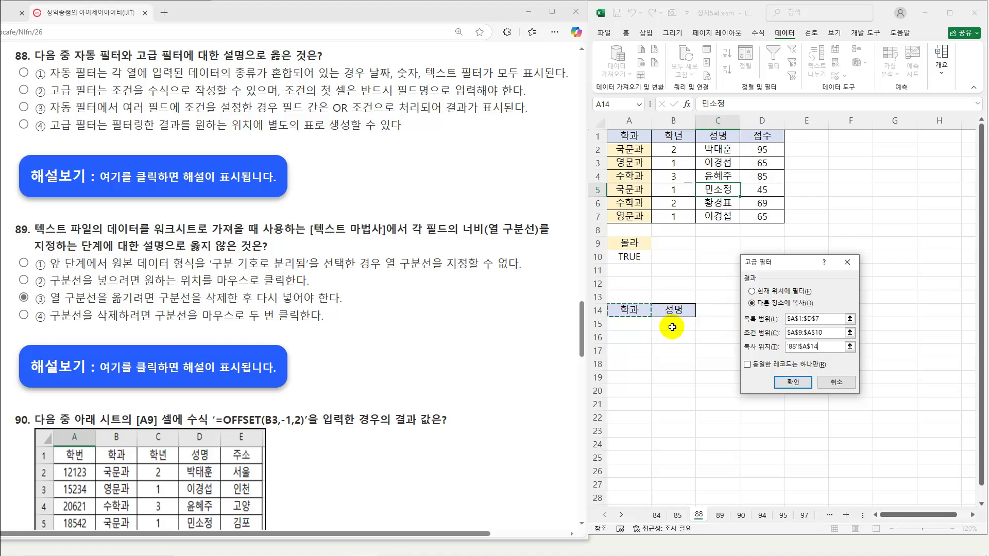
drag(627, 311, 666, 311)
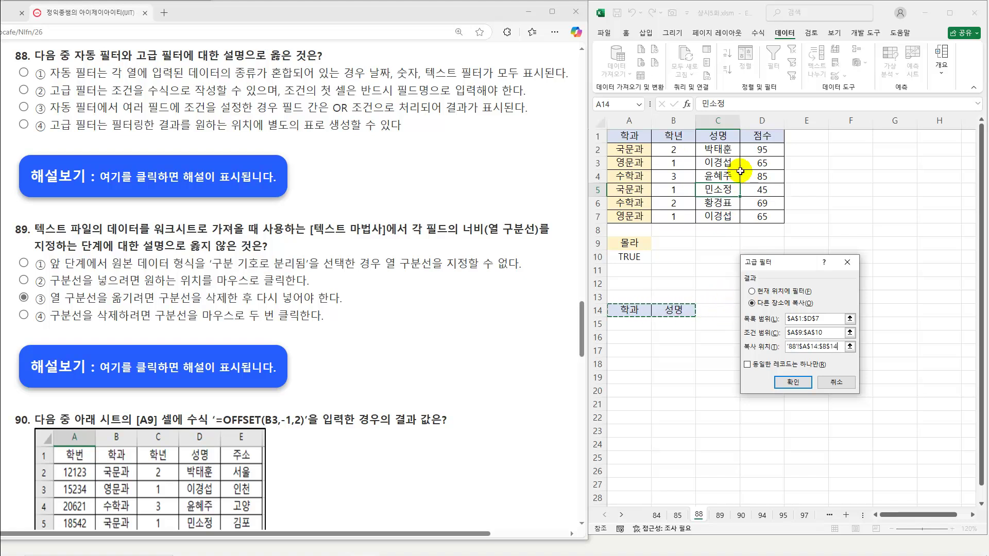
click(792, 383)
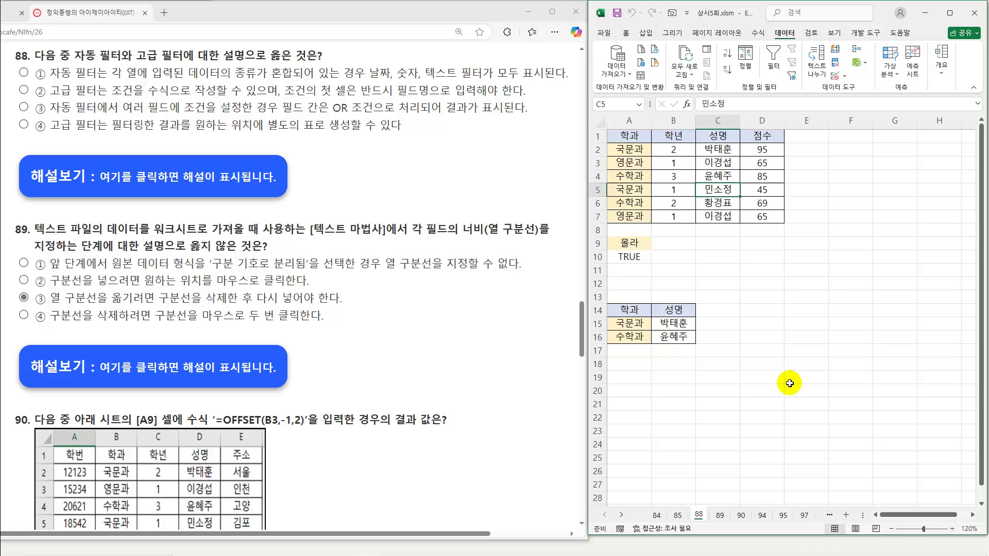
click(718, 378)
drag(627, 312, 683, 315)
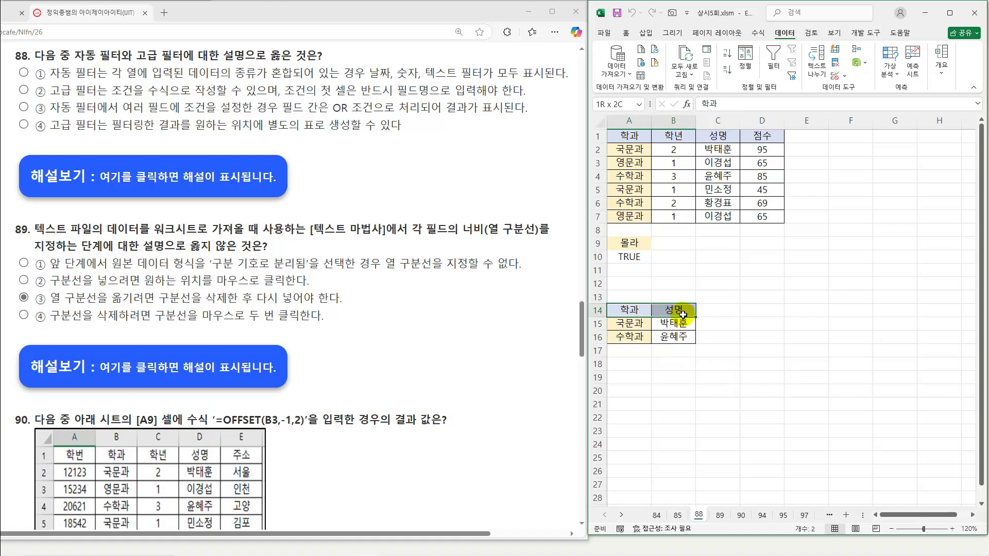
Show question 88's explanation marking option ④ as the answer, then reselect Excel cell A9.
click(204, 176)
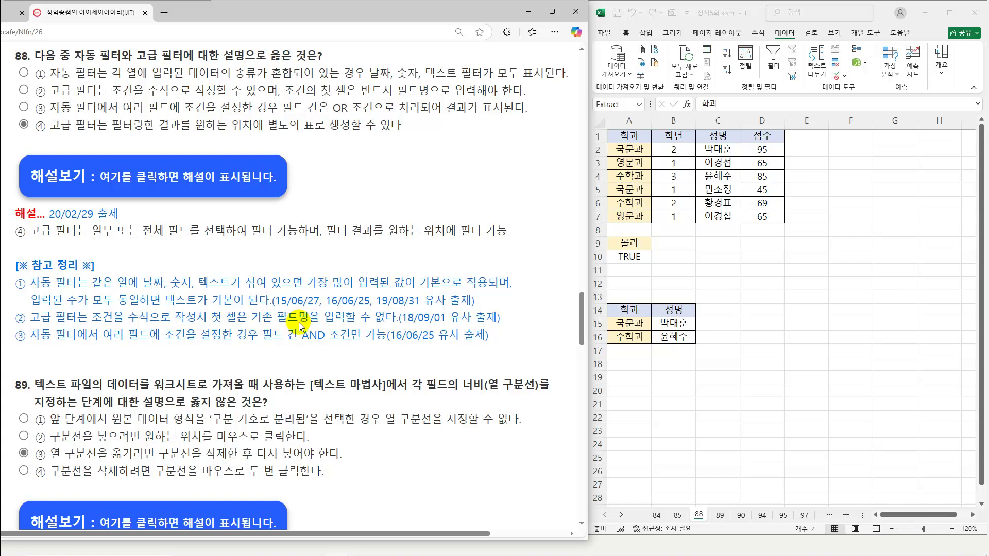
click(632, 243)
click(632, 243)
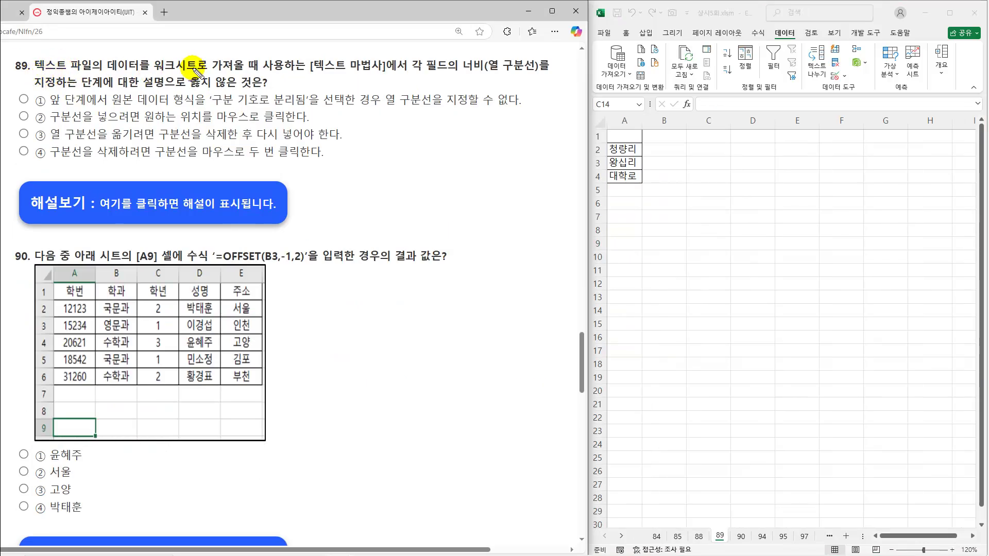
Underline question 89's key phrases, clear the pen marks, and select 청량리, 왕십리, 대학로 in A2:A4.
drag(311, 73, 536, 75)
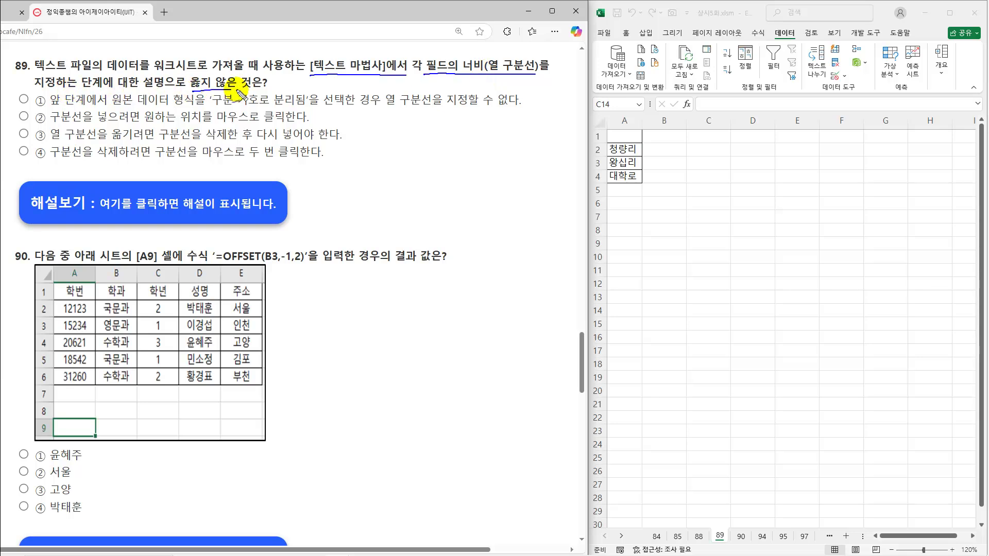
key(Escape)
click(757, 235)
drag(614, 149, 615, 175)
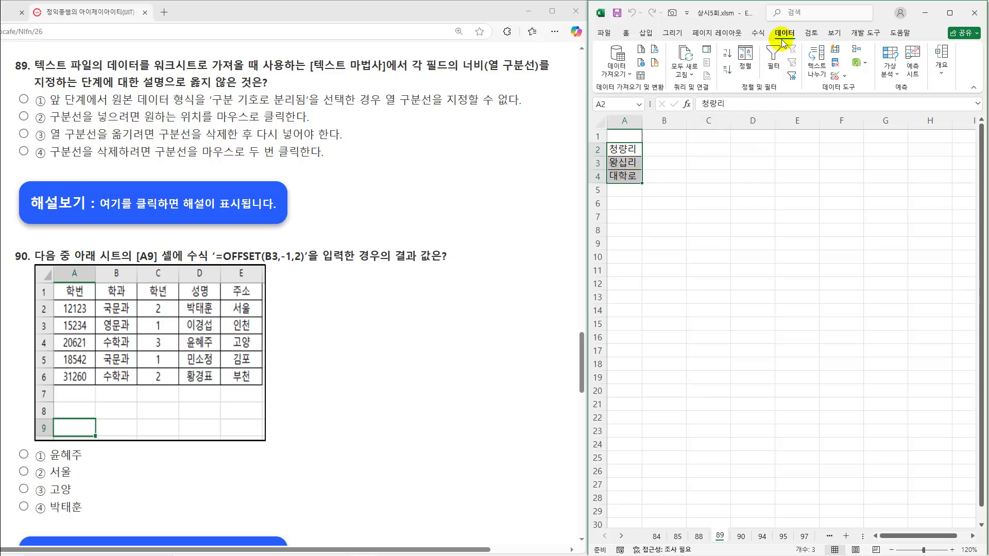
Run Text to Columns with Fixed width, adding breaks after the first and second characters.
click(813, 72)
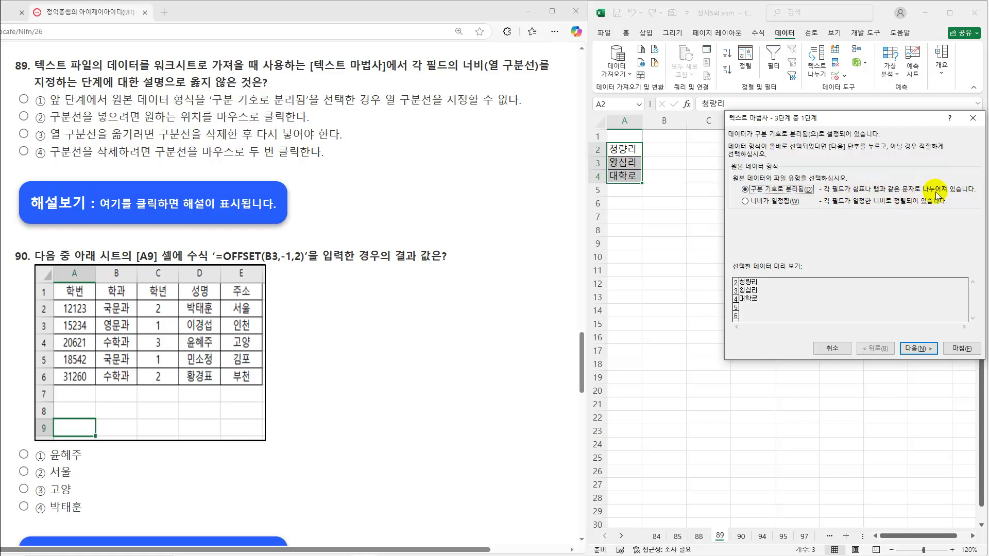
click(758, 201)
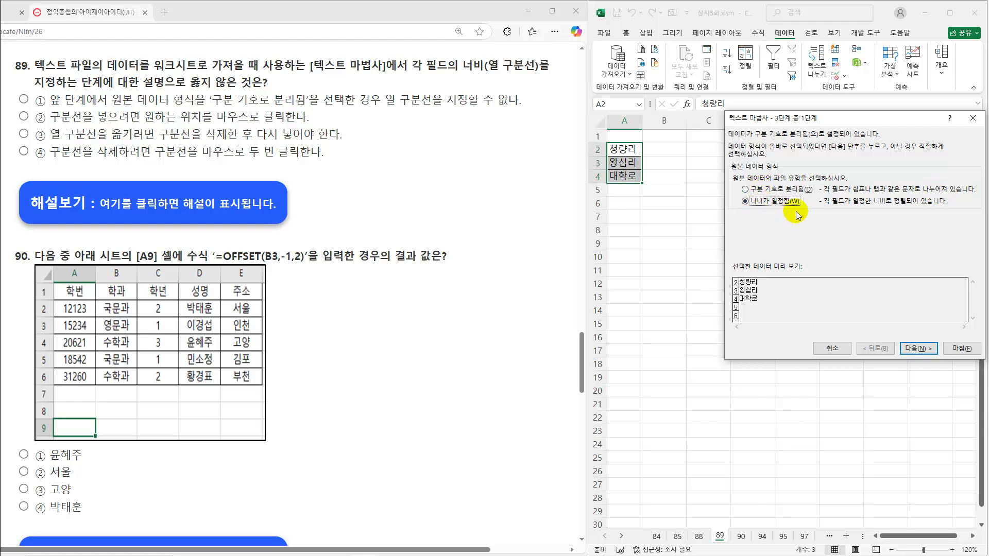
click(919, 348)
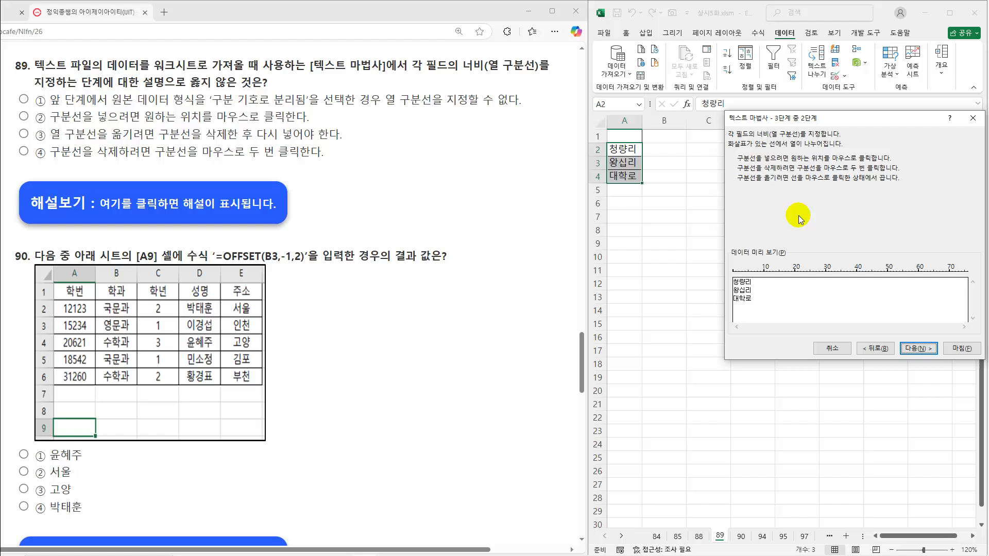
drag(797, 120, 682, 209)
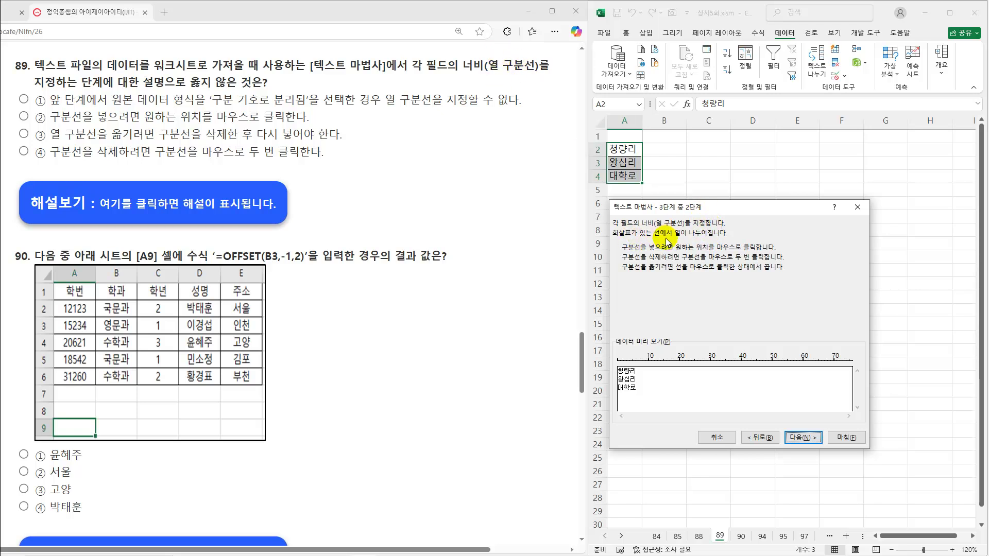
click(624, 369)
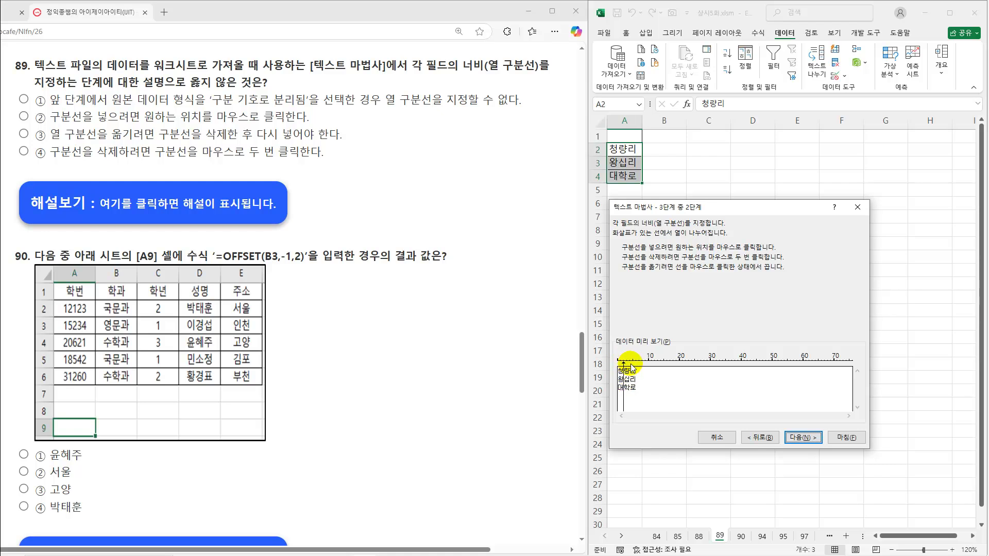
click(630, 369)
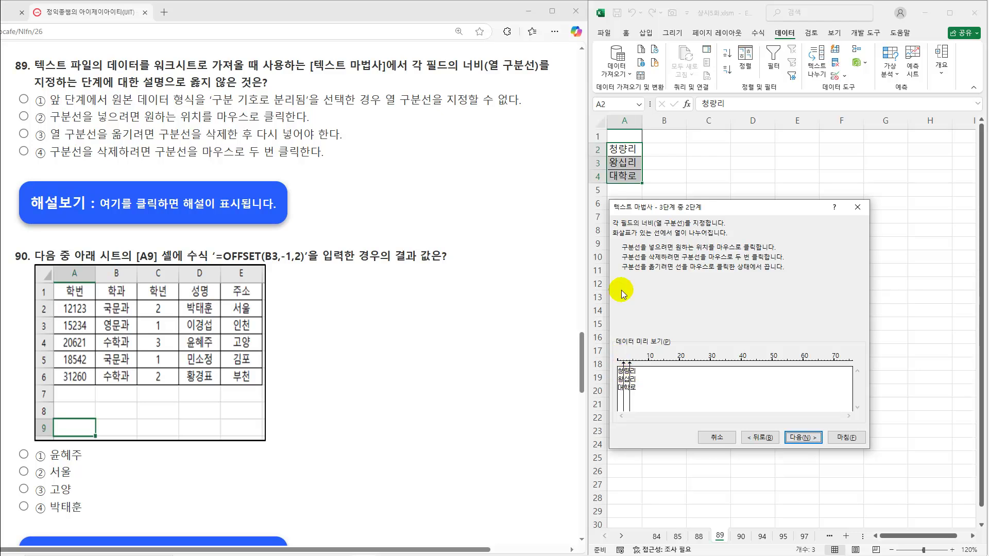
click(802, 438)
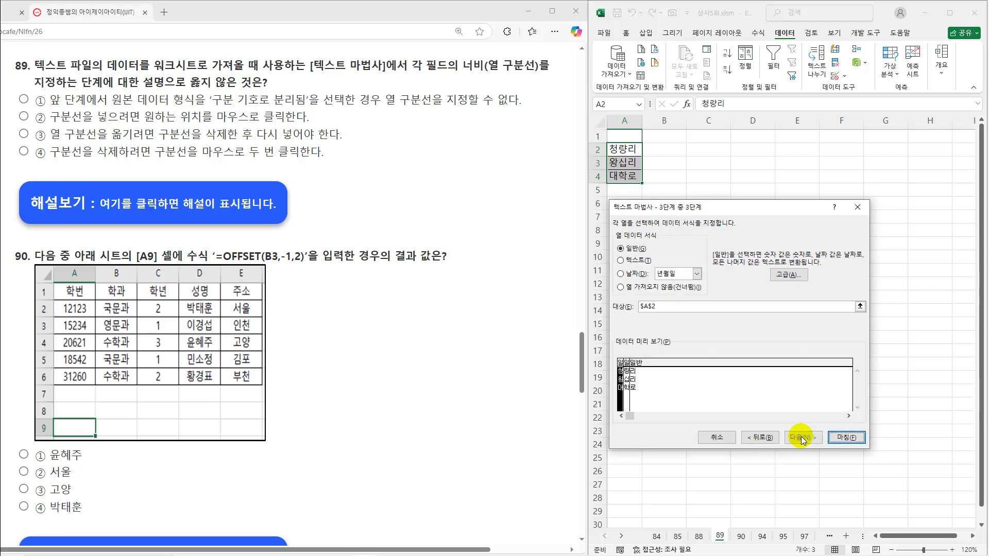
click(838, 438)
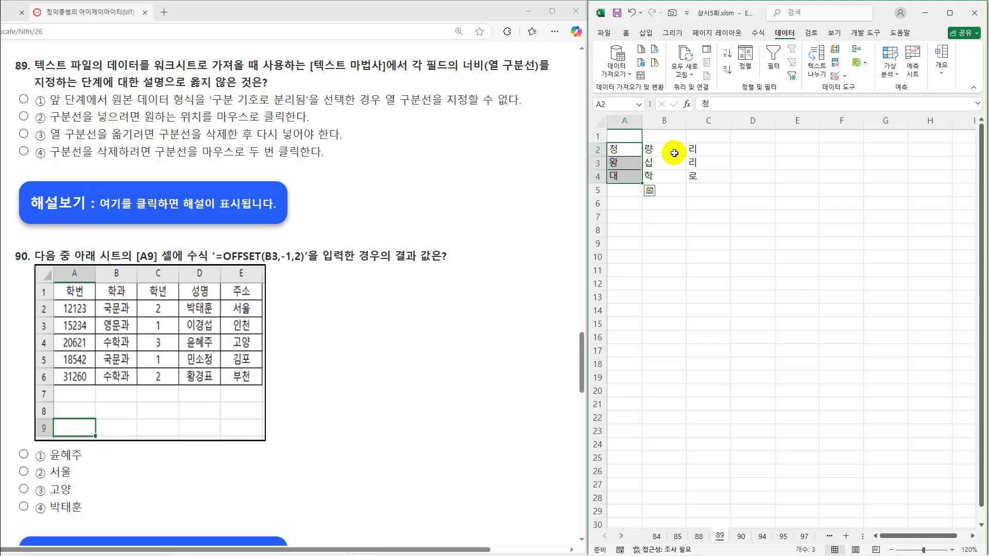
Undo the split, rerun Text to Columns with Fixed width to the break step, and underline option ①.
key(ctrl+z)
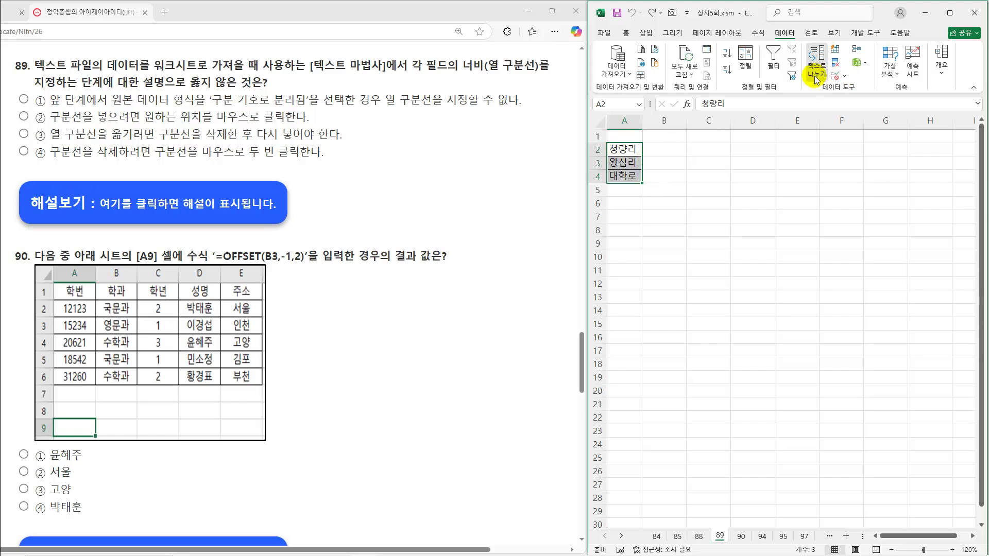
click(815, 76)
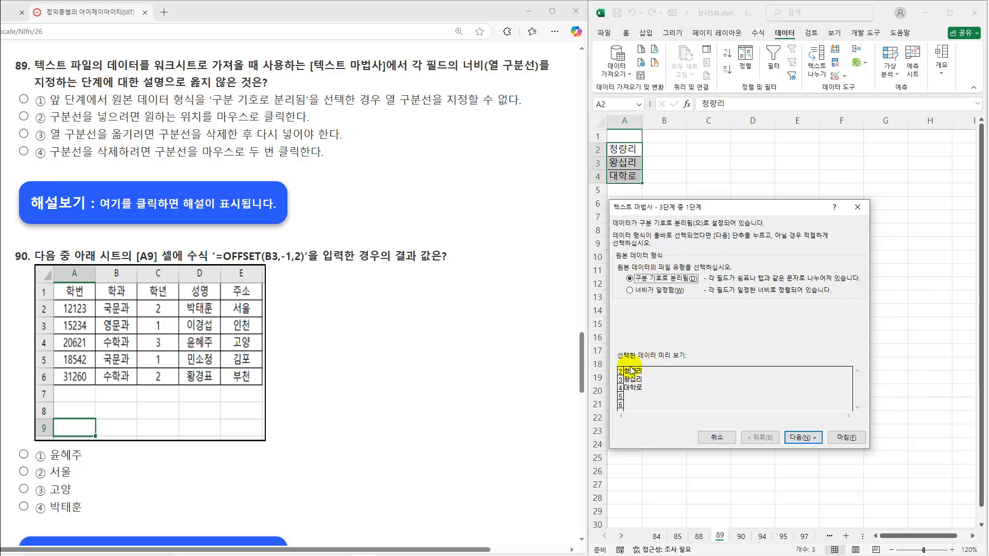
click(660, 290)
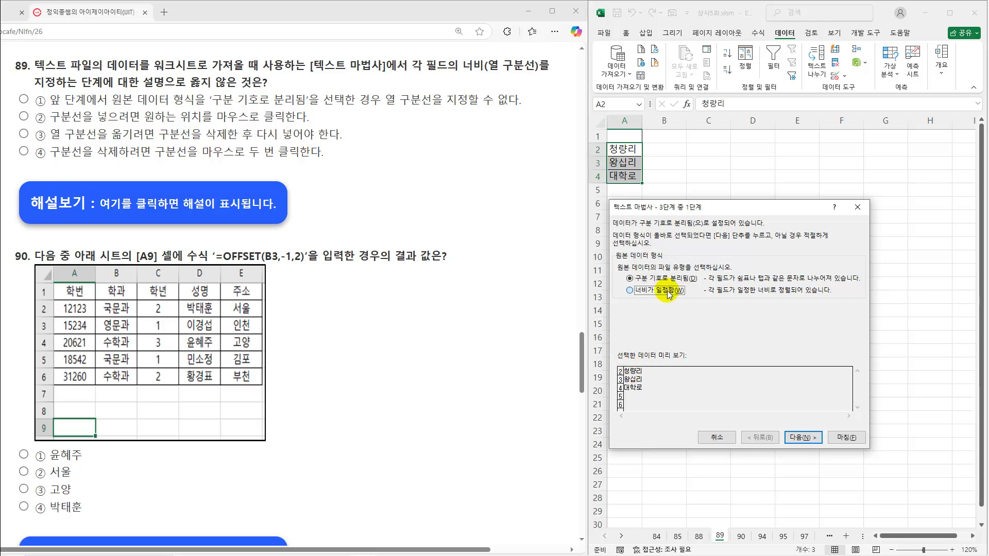
click(802, 438)
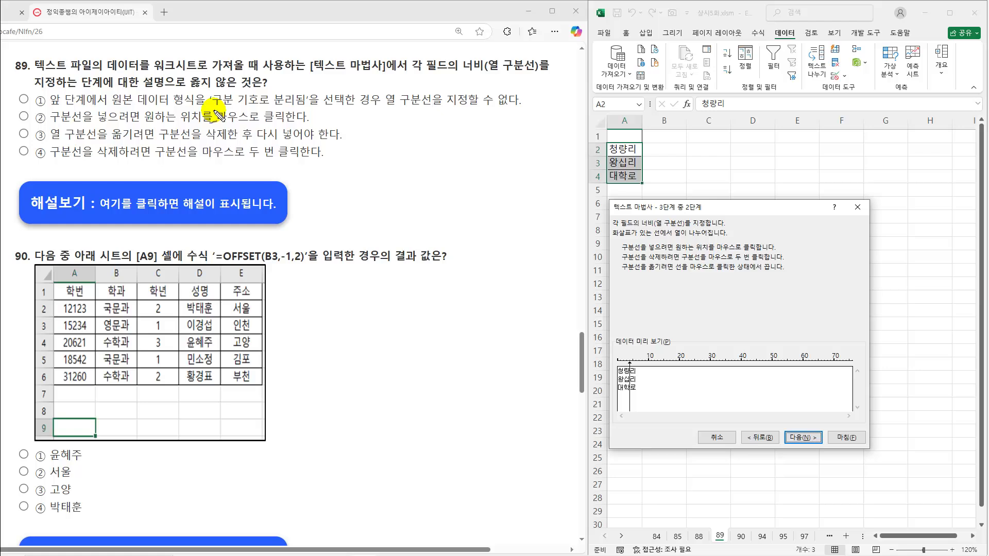
drag(214, 107, 307, 108)
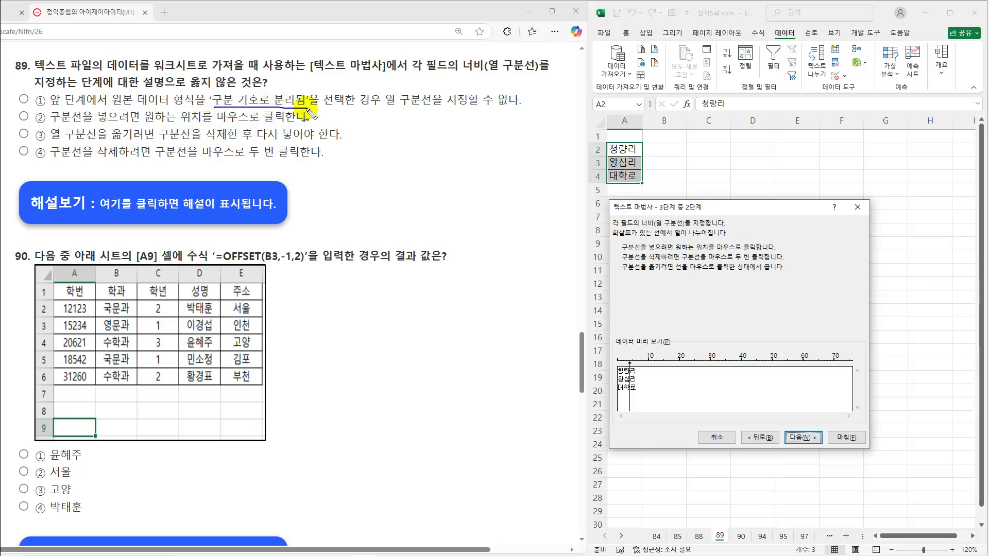
drag(386, 107, 505, 108)
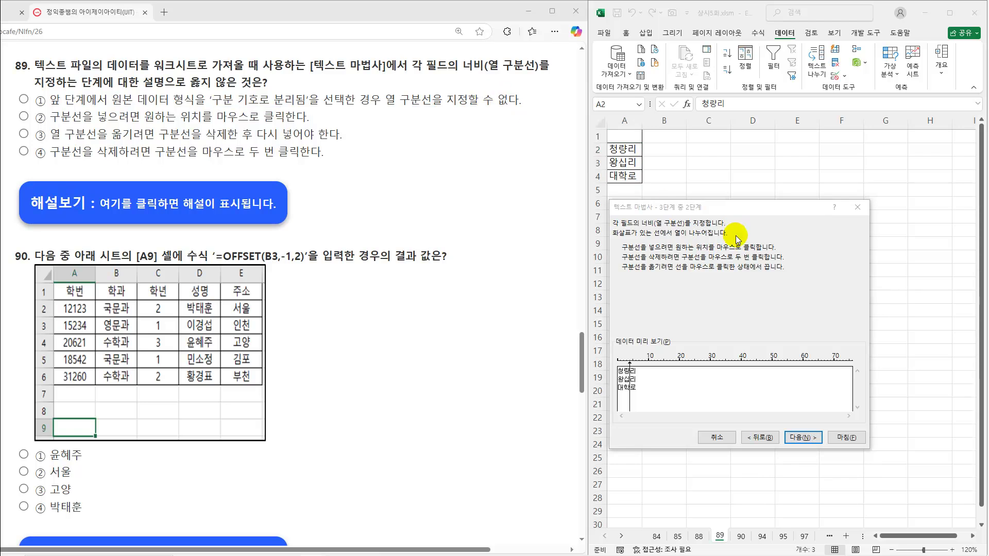
Return to the break step, leave a single column break in the preview, and underline options ③ and ④.
click(760, 437)
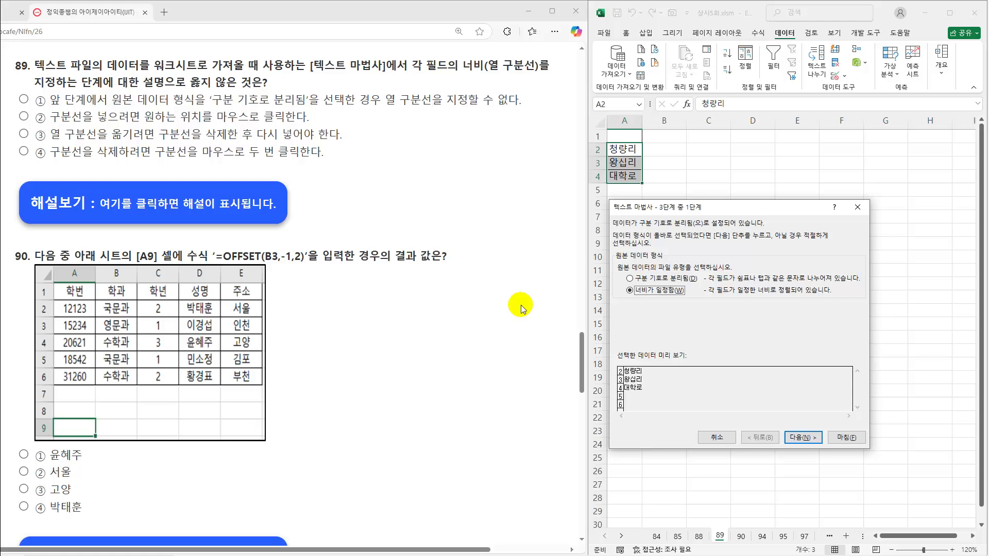
click(799, 439)
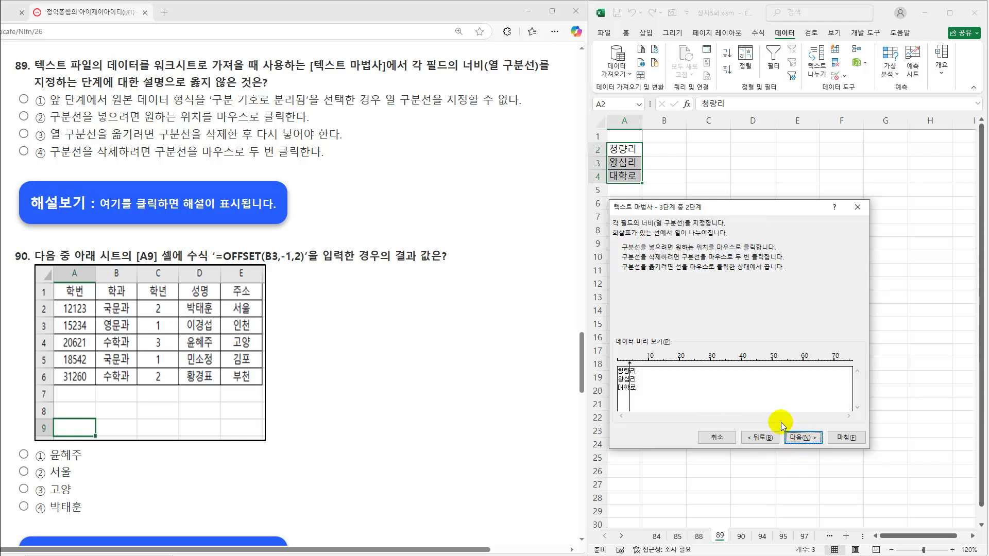
click(625, 367)
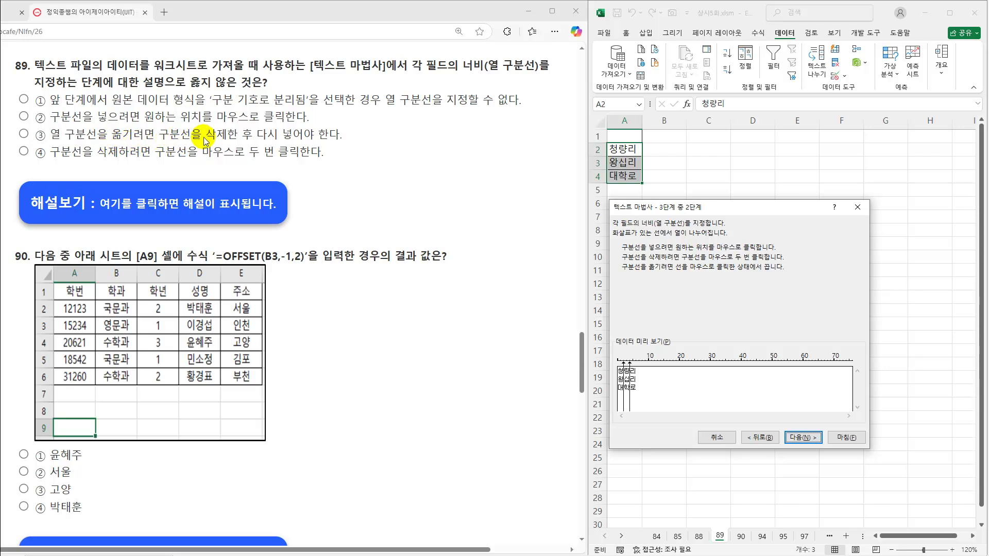
click(623, 371)
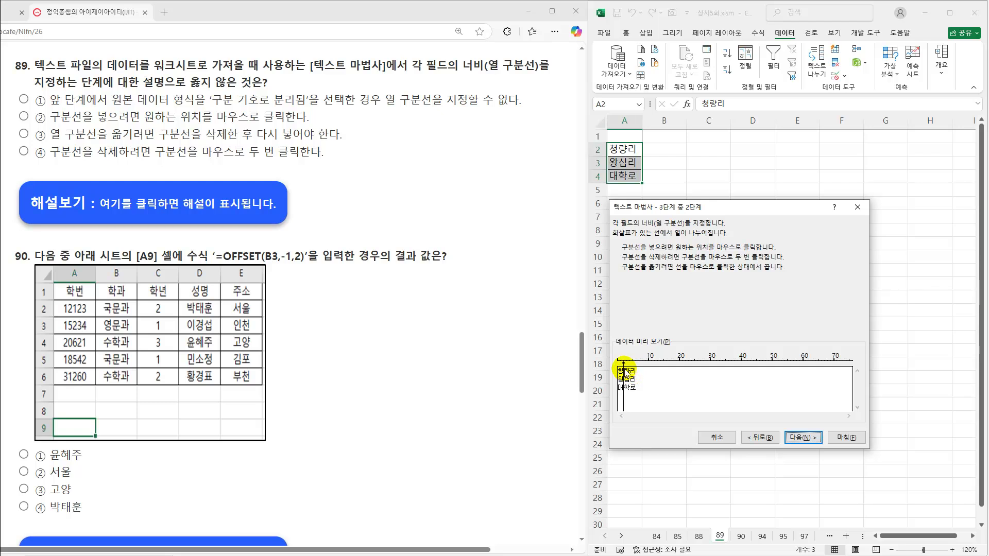
drag(630, 374, 630, 374)
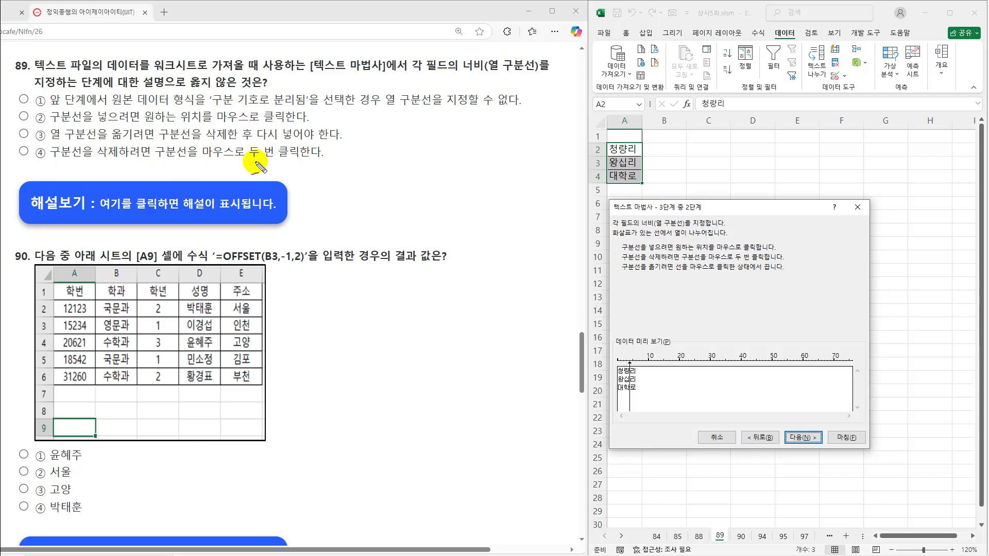
drag(258, 161, 341, 150)
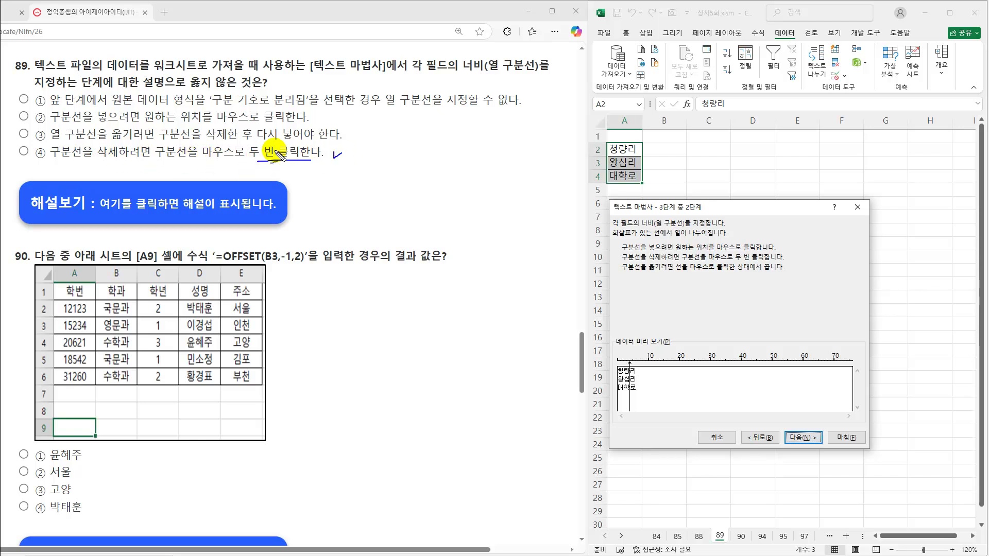
drag(206, 141, 326, 141)
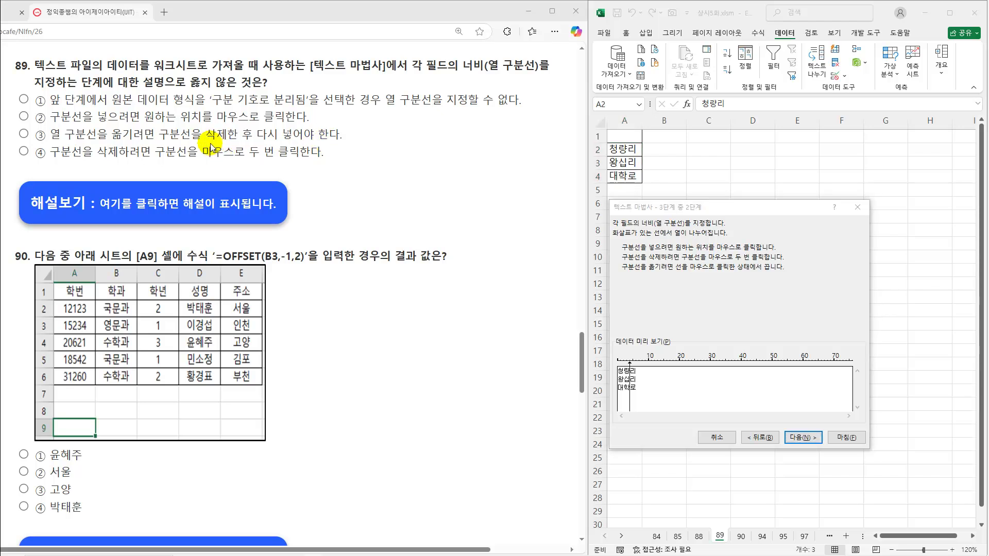
Annotate question 89's explanation, answer option ③, collapse the explanation, and scroll to question 90.
click(189, 205)
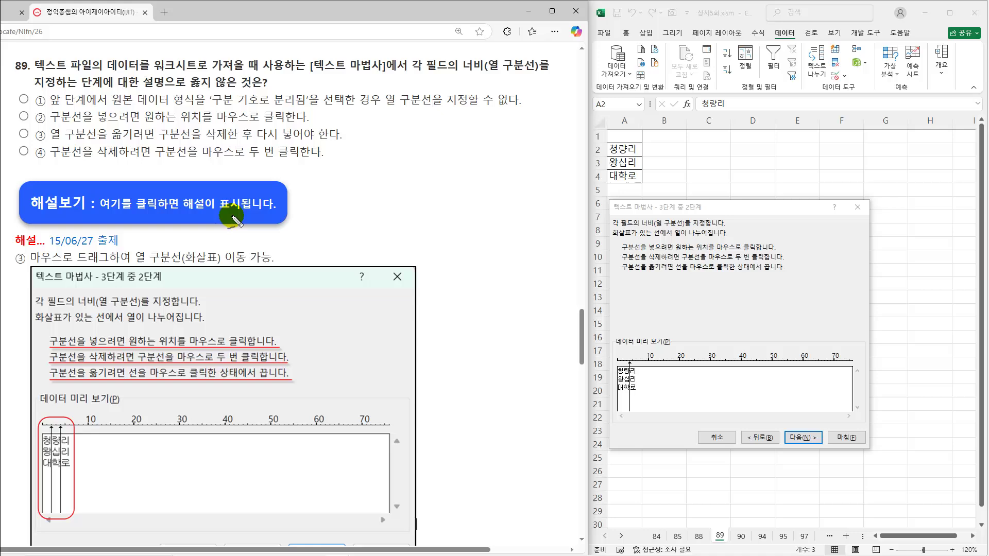
drag(20, 130, 257, 140)
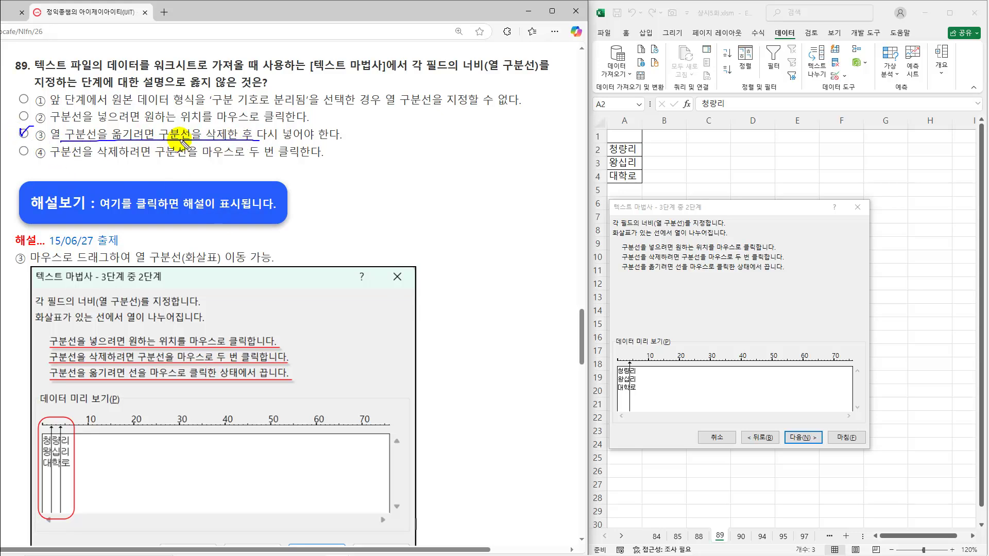
drag(153, 263, 275, 262)
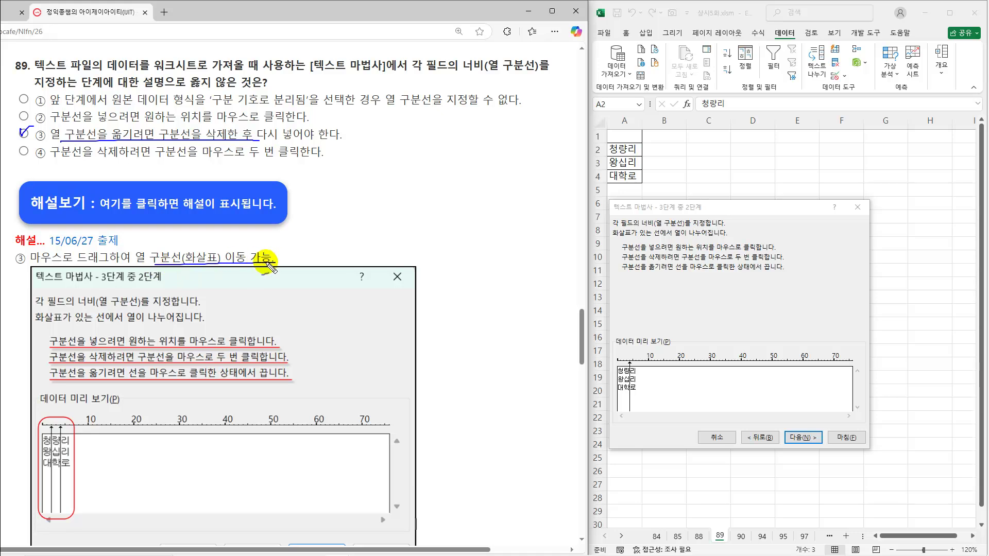
drag(295, 371, 319, 358)
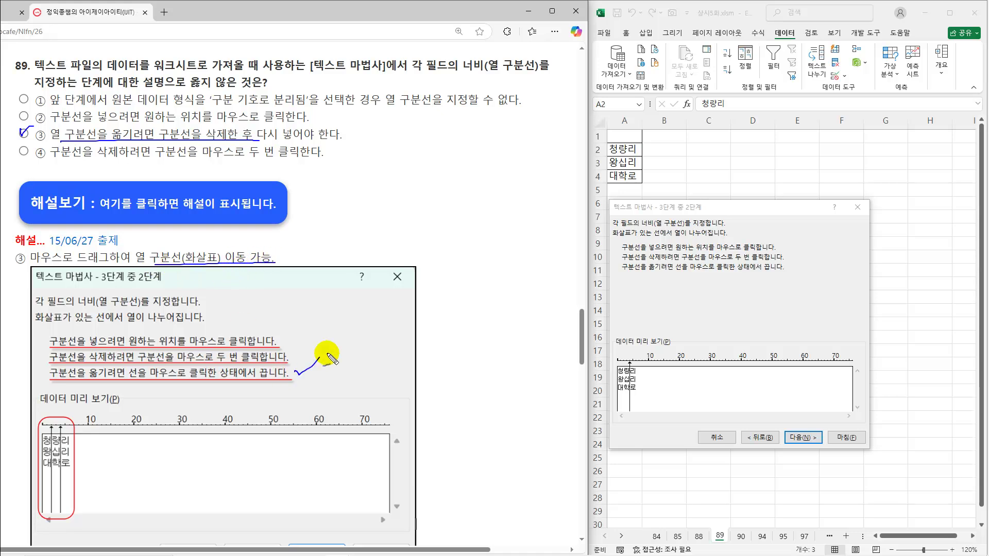
key(Escape)
click(23, 134)
click(90, 204)
scroll(98, 216, down, 3)
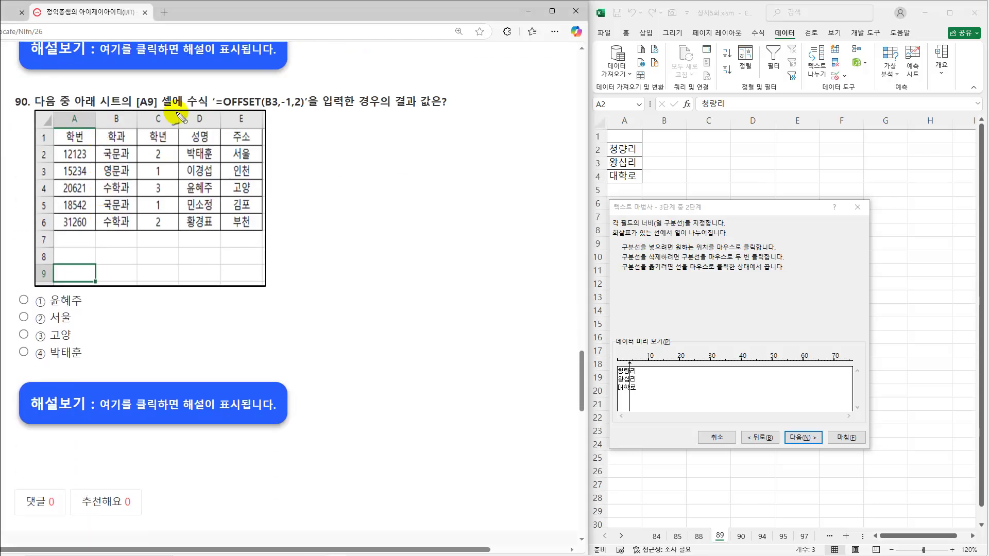
Highlight [A9], circle B3, and underline =OFFSET and its -1,2 offsets in question 90.
drag(139, 110, 152, 112)
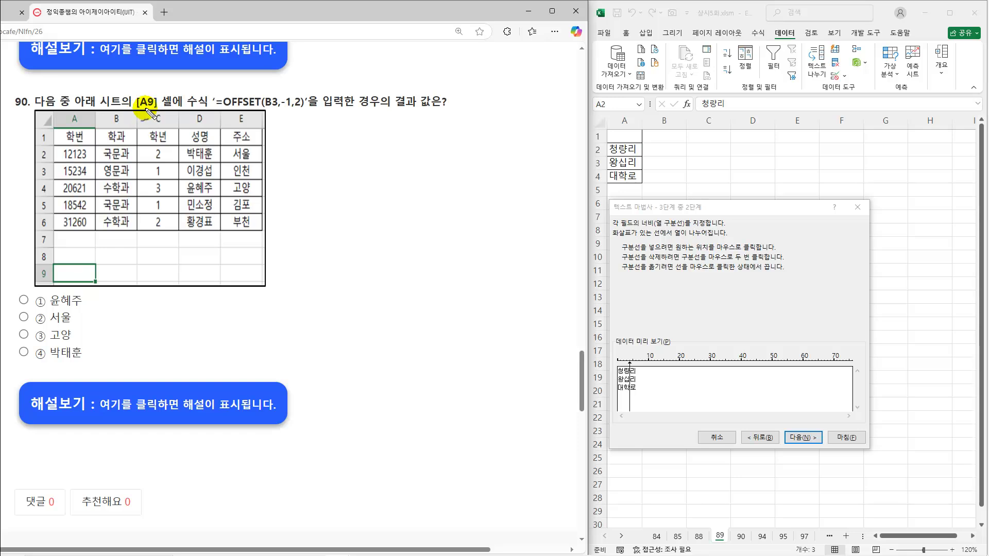
drag(75, 268, 91, 263)
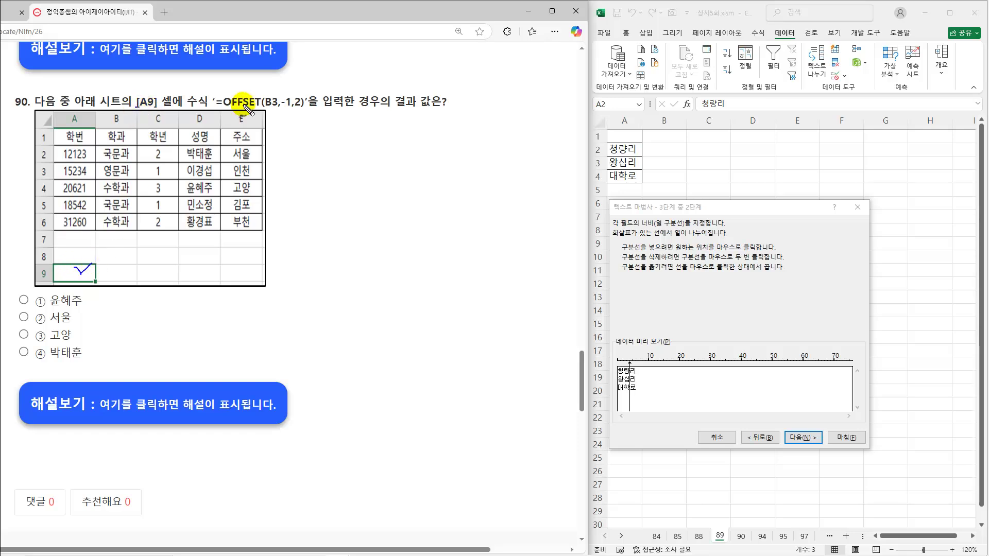
drag(218, 109, 276, 108)
drag(121, 171, 124, 172)
drag(282, 110, 303, 109)
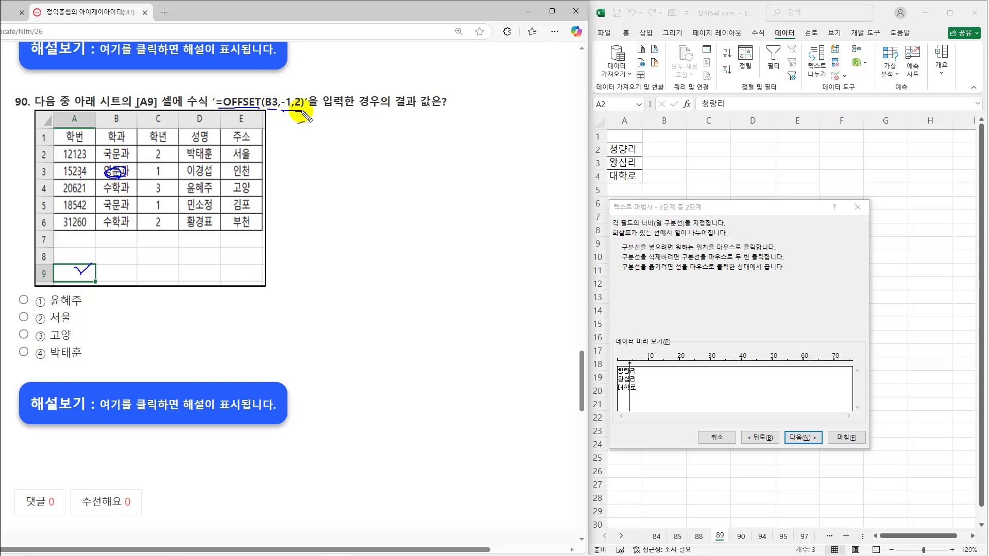
drag(114, 170, 119, 173)
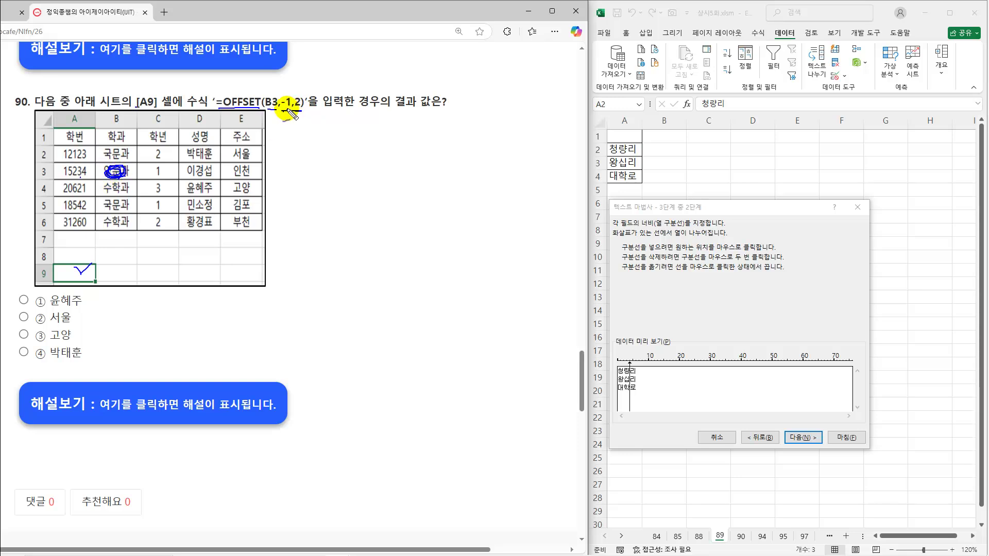
mouse_move(287, 119)
mouse_down()
mouse_move(300, 133)
mouse_move(315, 121)
mouse_move(338, 132)
mouse_up()
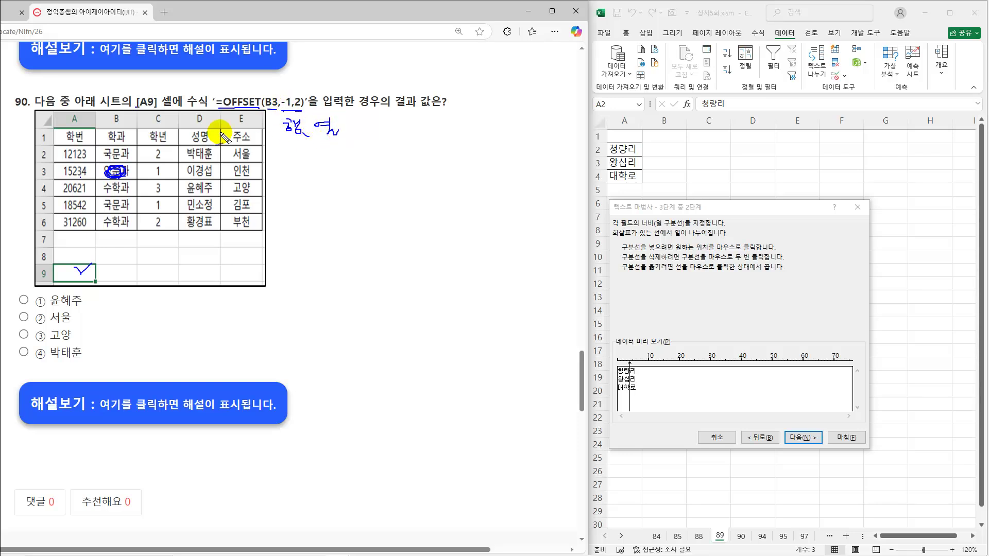
drag(310, 167, 315, 185)
drag(336, 174, 350, 179)
Draw arrows from B3 up to B2, then across to D2, and clear the pen marks.
drag(115, 174, 116, 189)
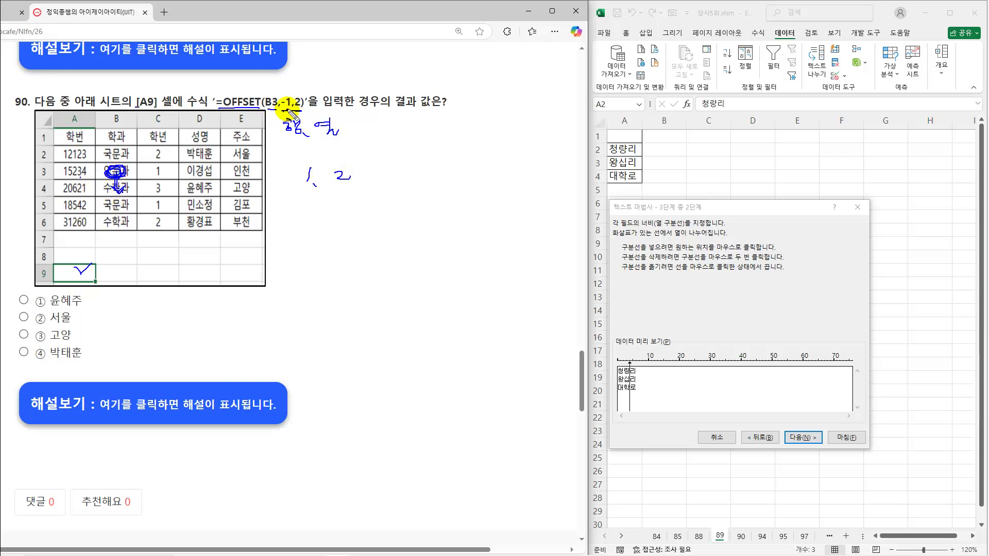
mouse_move(118, 175)
mouse_down()
mouse_move(118, 149)
mouse_move(129, 154)
mouse_up()
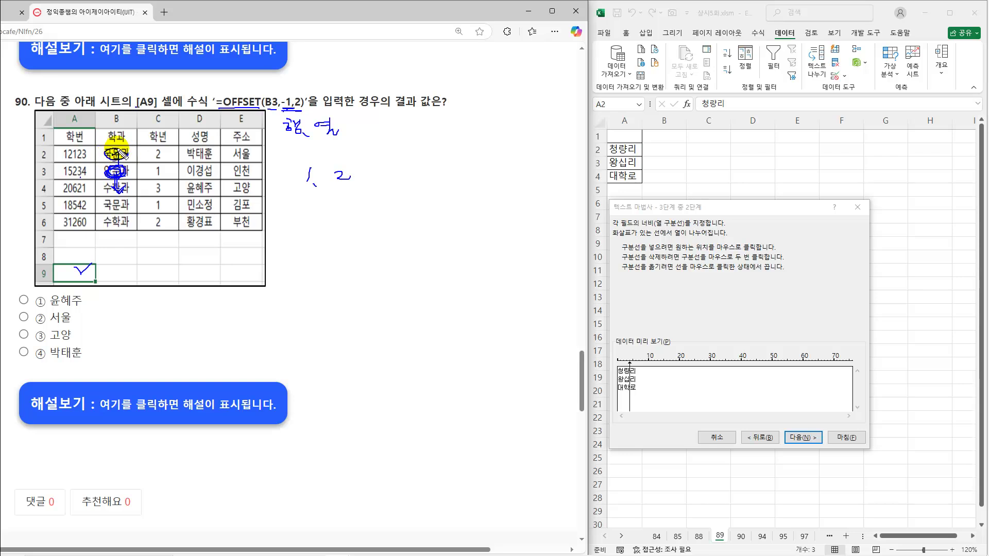
mouse_move(301, 202)
mouse_down()
mouse_move(303, 219)
mouse_move(335, 218)
mouse_up()
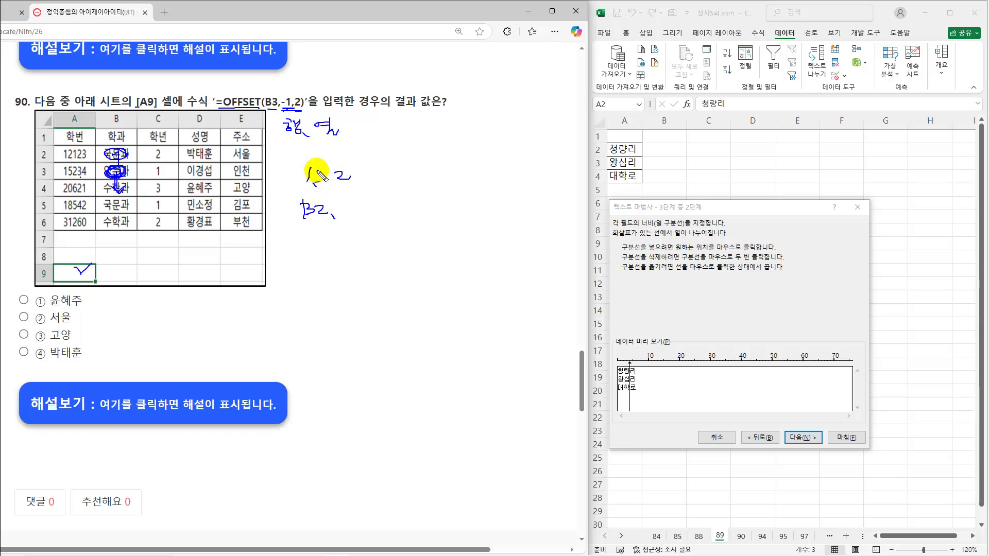
drag(146, 152, 212, 153)
drag(134, 153, 220, 155)
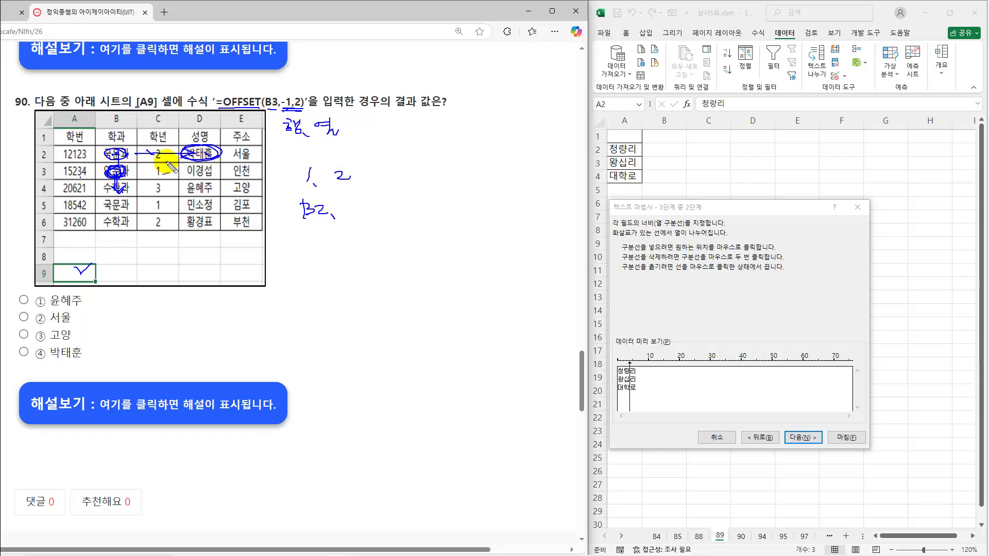
key(Escape)
Select option ④ for question 90 and underline its explanation counting from B3.
click(24, 353)
click(101, 405)
scroll(113, 412, down, 1)
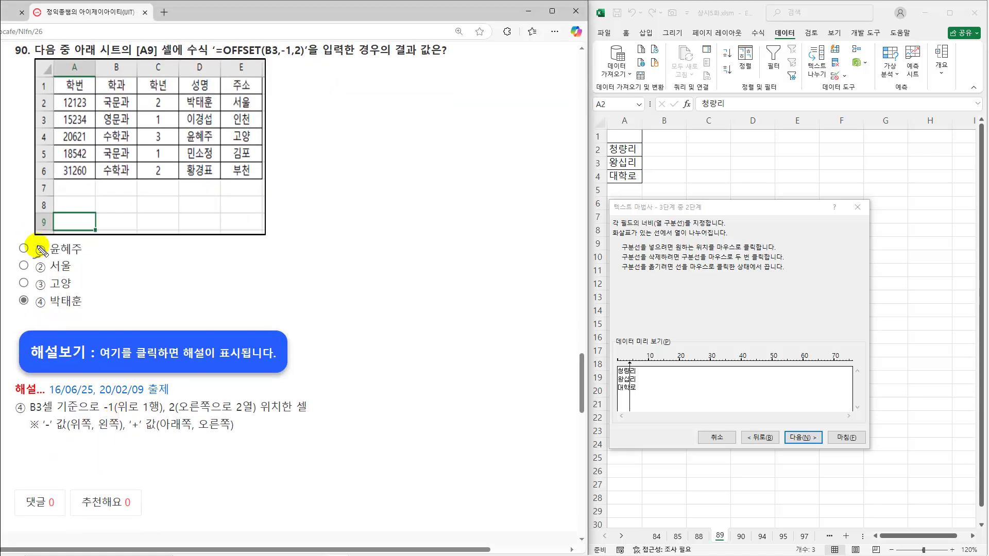
drag(30, 412, 254, 415)
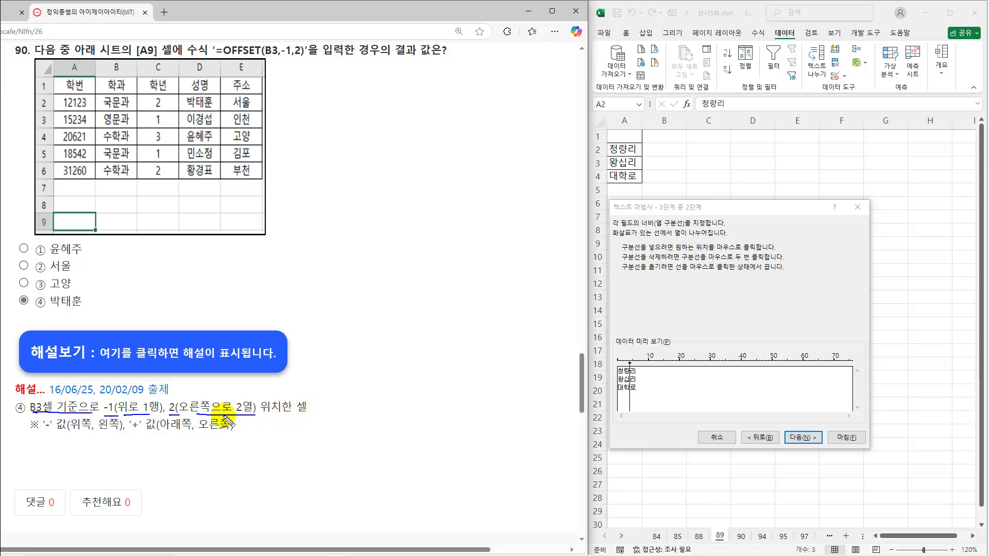
drag(16, 310, 92, 310)
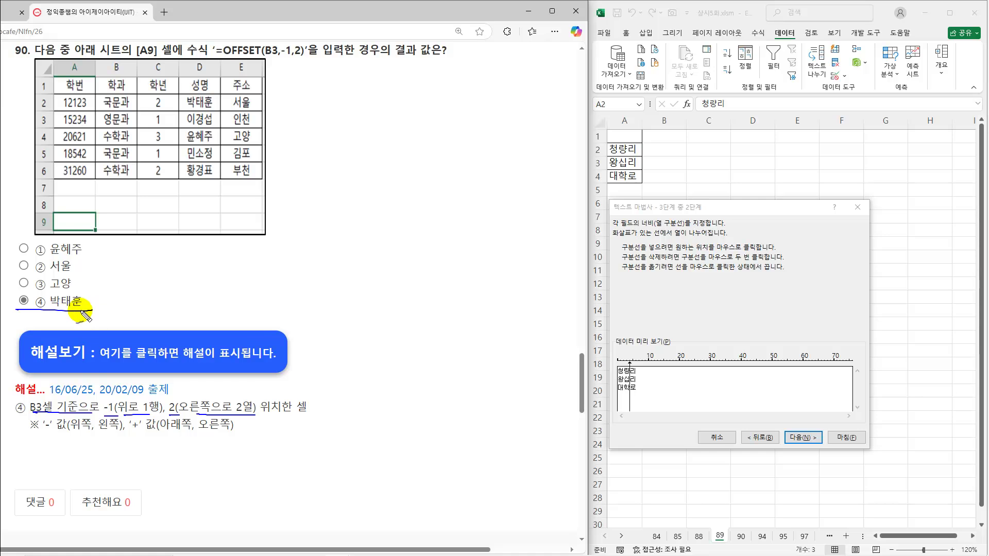
key(Escape)
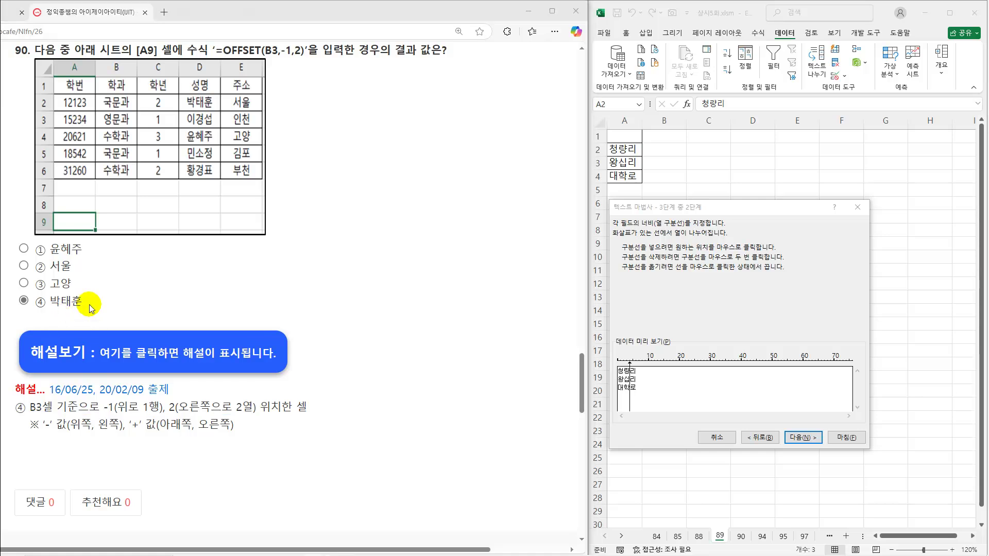